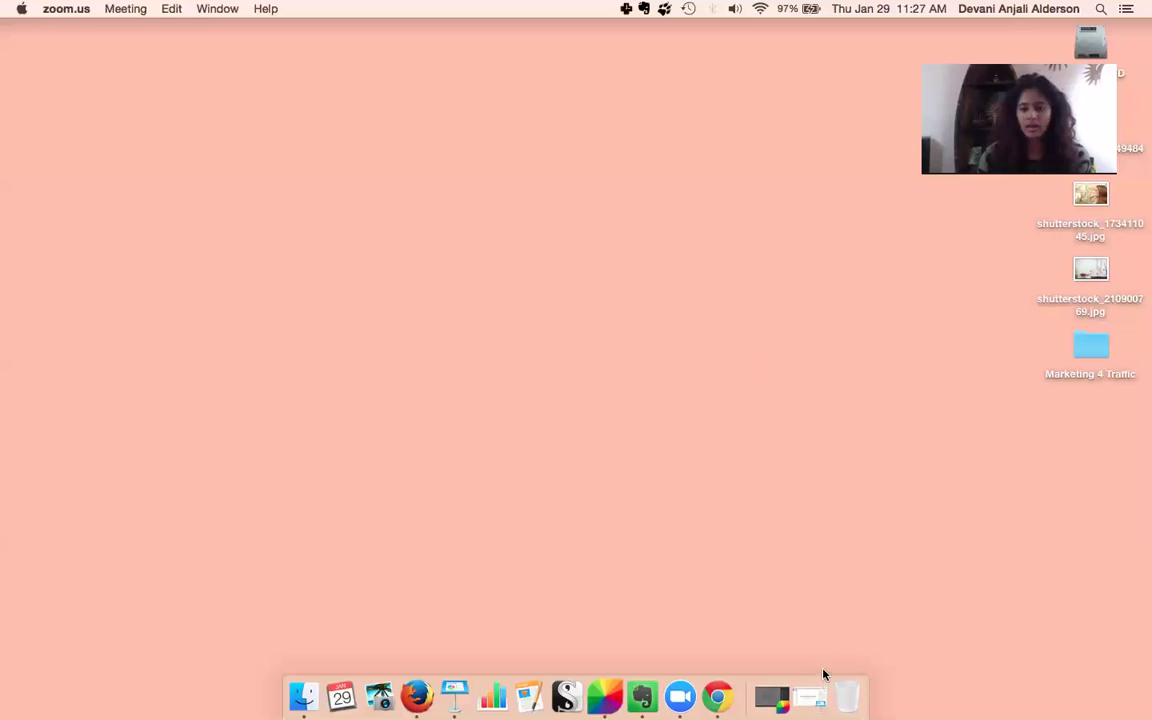
# Bring up the minimized Untitled.key presentation in Keynote, reposition its window and make it narrower
pyautogui.click(805, 688)
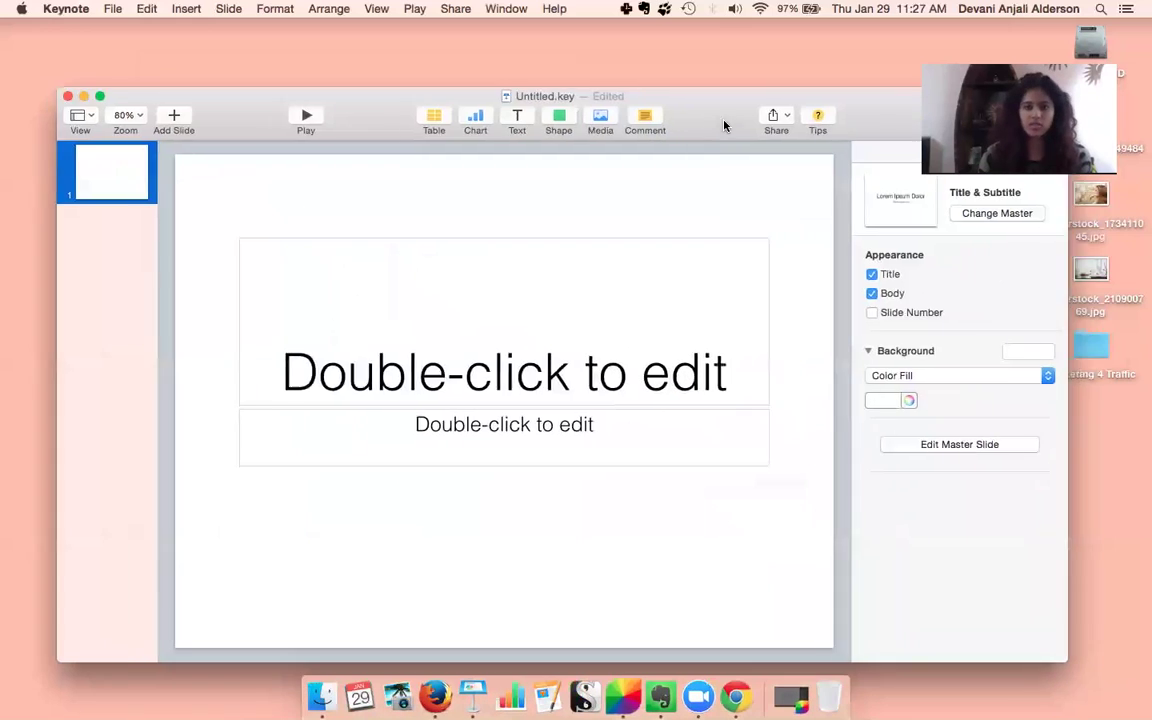
pyautogui.moveTo(725, 125); pyautogui.dragTo(705, 113)
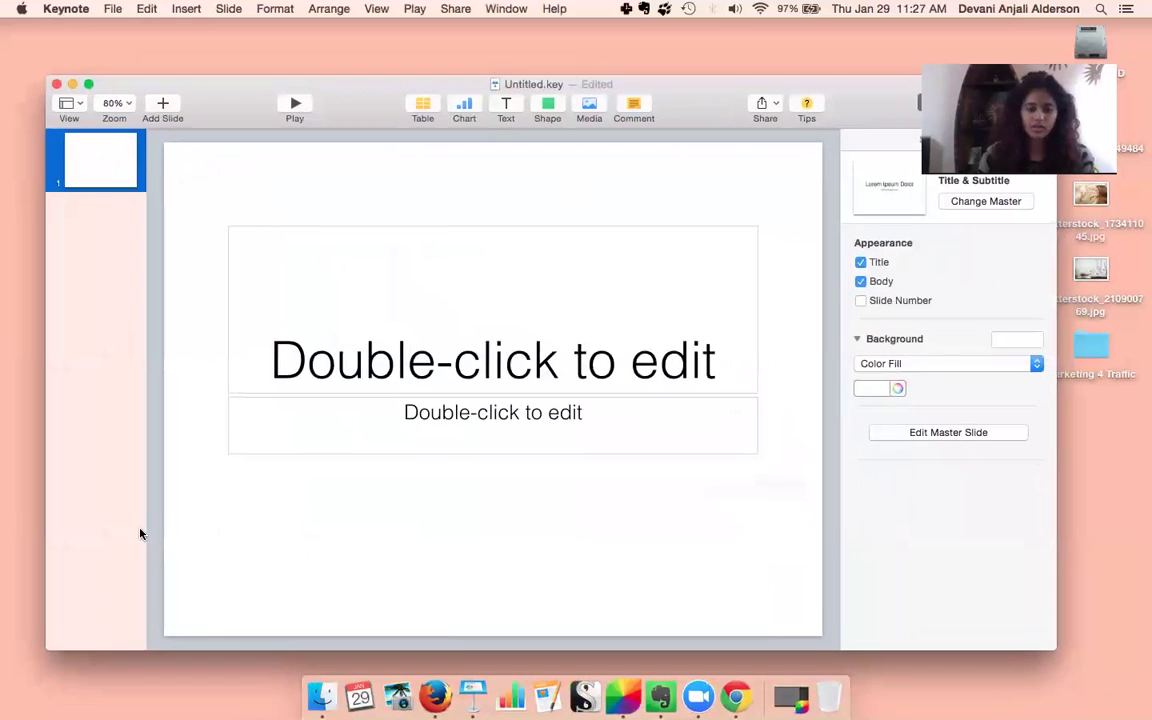
pyautogui.moveTo(44, 644); pyautogui.dragTo(150, 628)
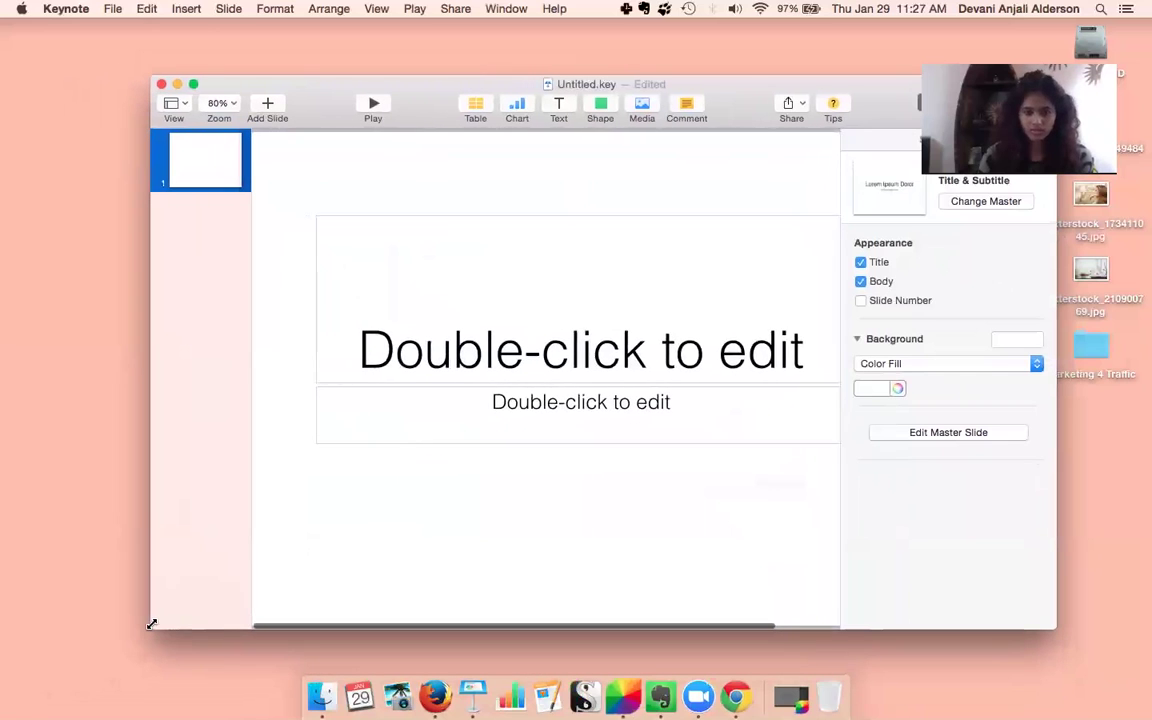
# Delete the title and subtitle placeholders from the slide and move the window so the formatting options are uncovered
pyautogui.click(486, 363)
pyautogui.press('Delete')
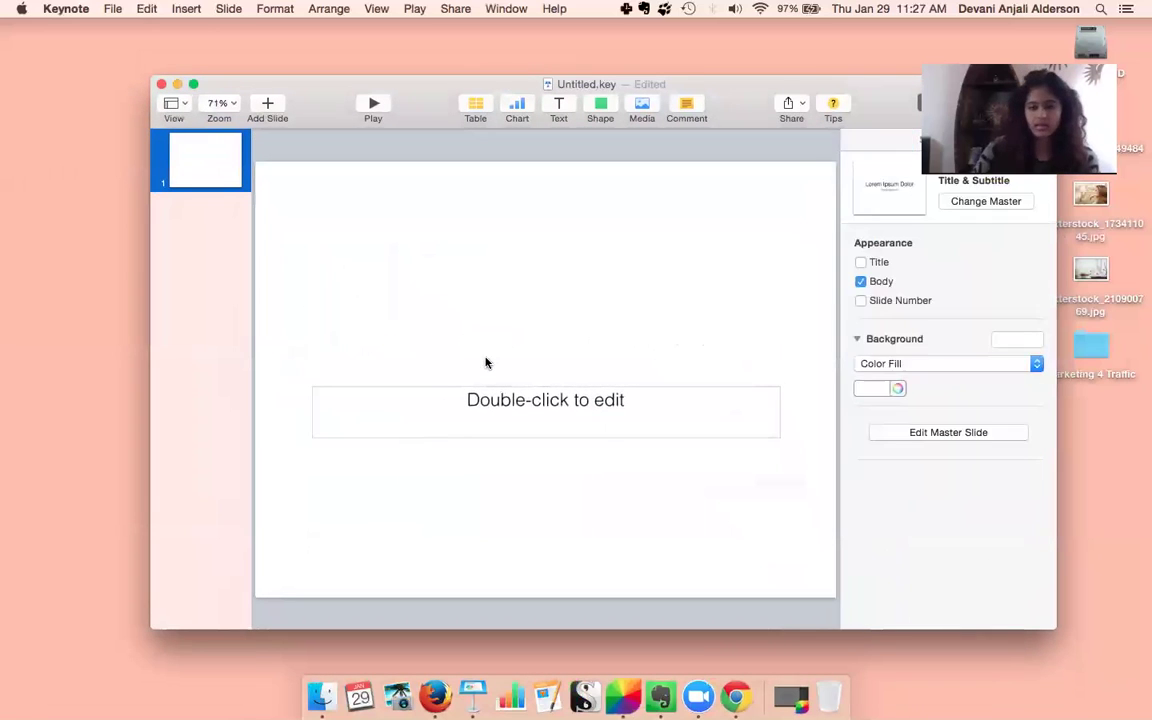
pyautogui.click(502, 417)
pyautogui.press('Delete')
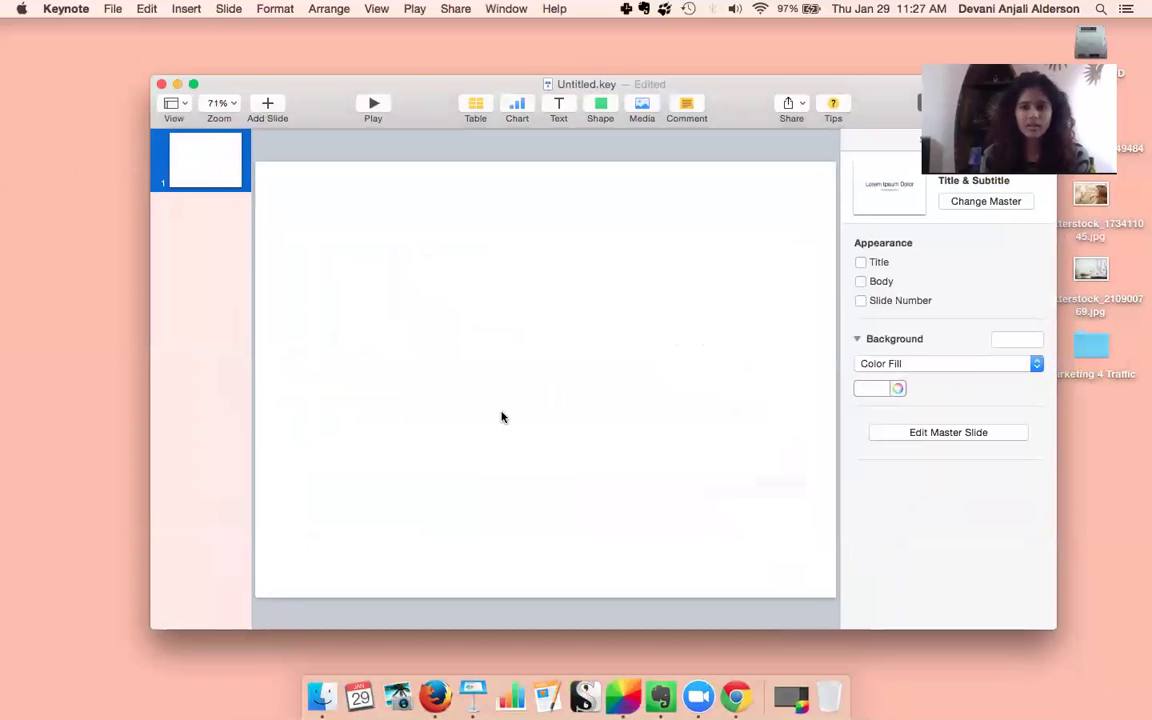
pyautogui.moveTo(748, 95); pyautogui.dragTo(636, 76)
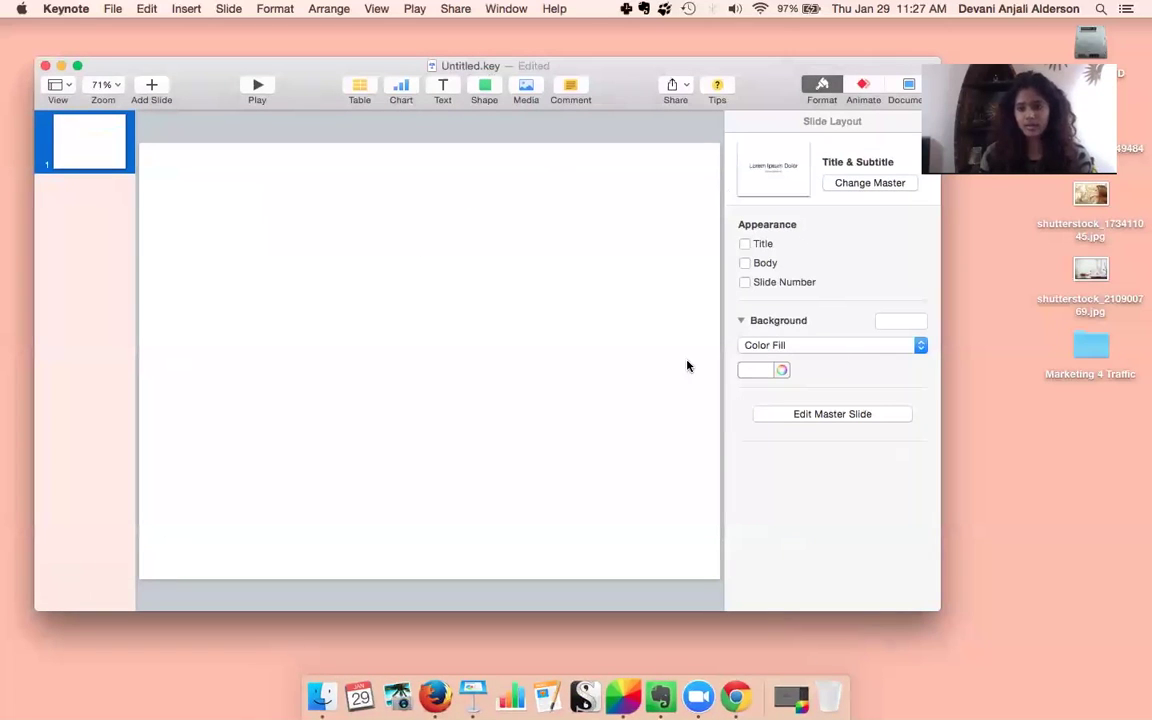
pyautogui.click(783, 347)
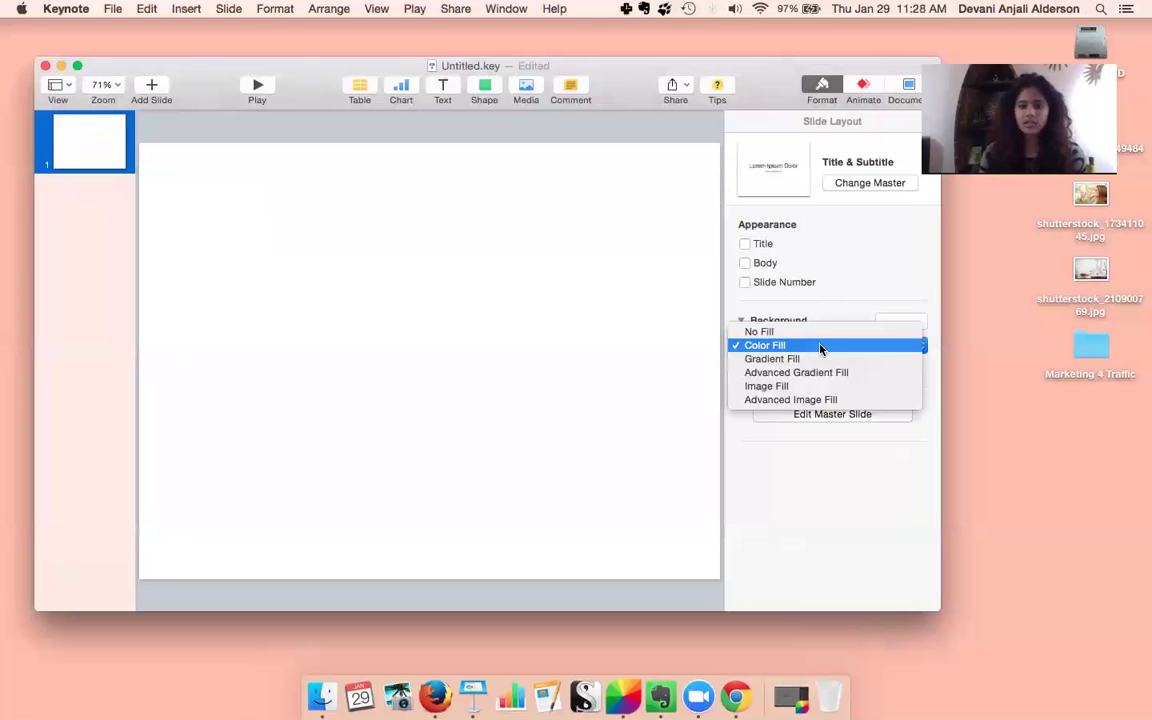
pyautogui.click(754, 505)
pyautogui.click(765, 372)
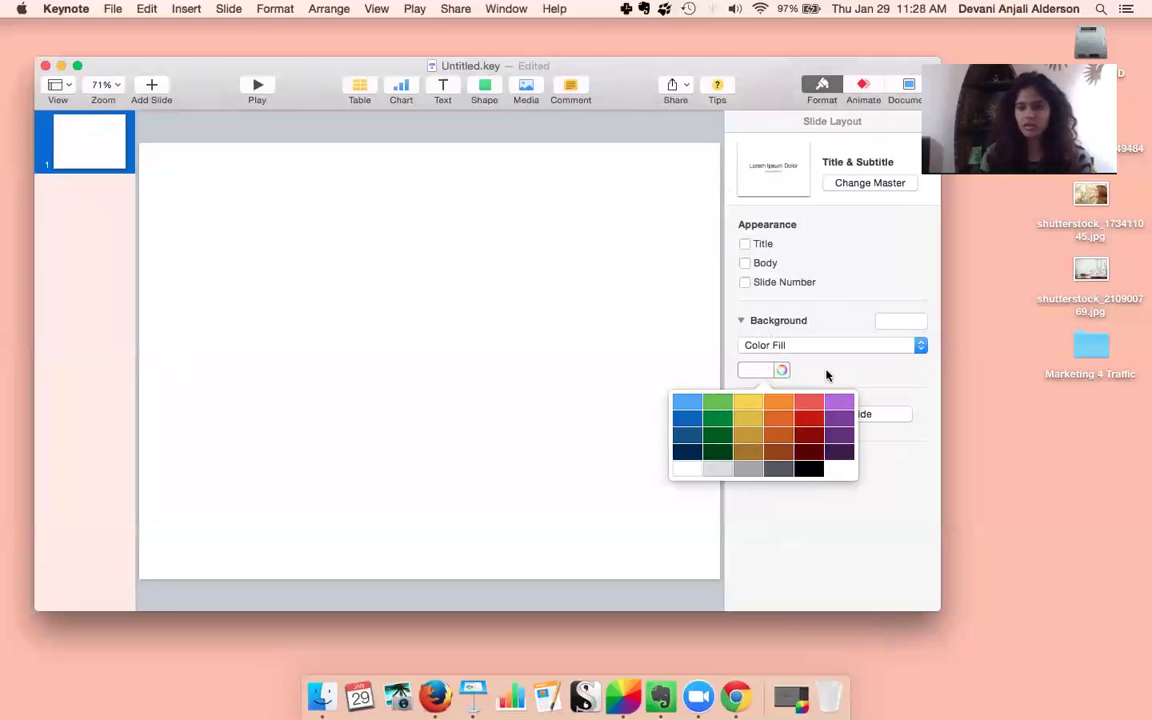
pyautogui.click(784, 374)
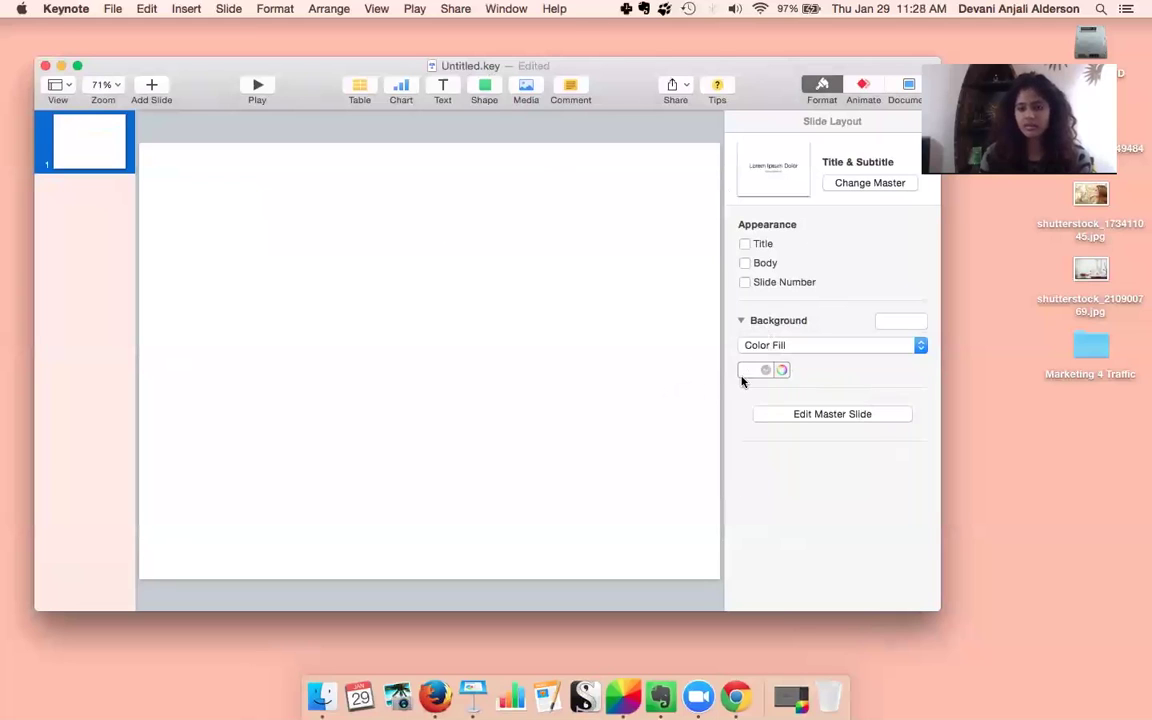
pyautogui.click(758, 371)
pyautogui.click(818, 362)
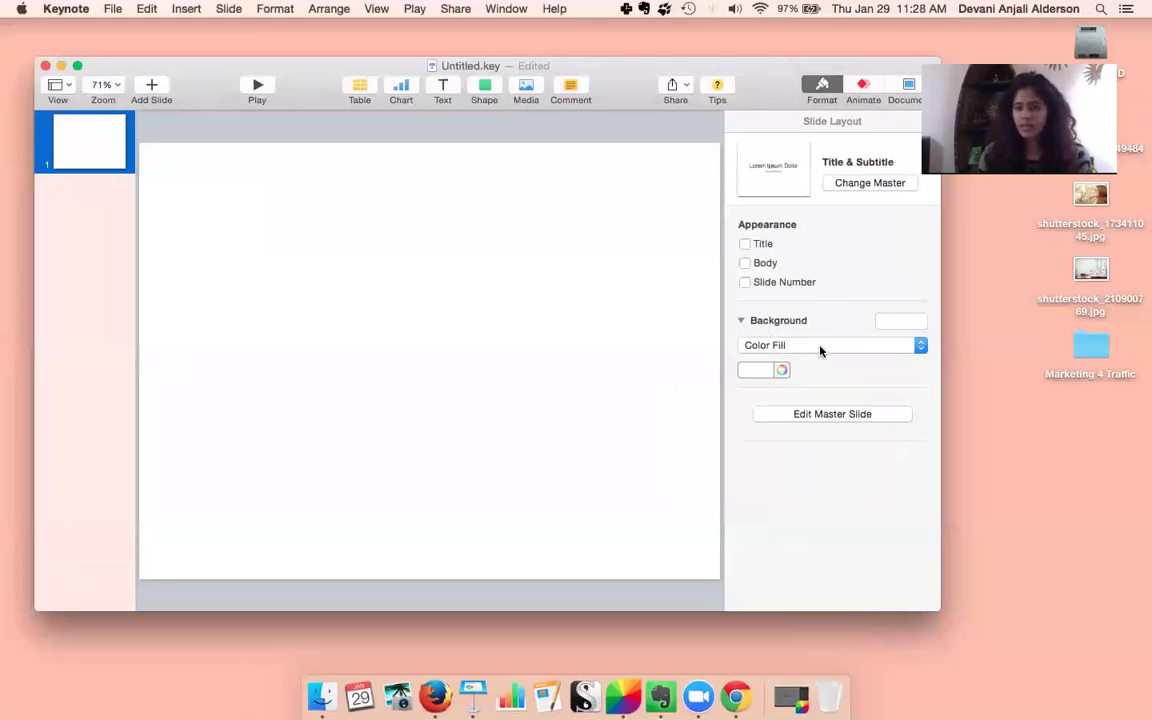
# Set the slide background to Image Fill with the desktop photo of the laughing woman
pyautogui.click(820, 347)
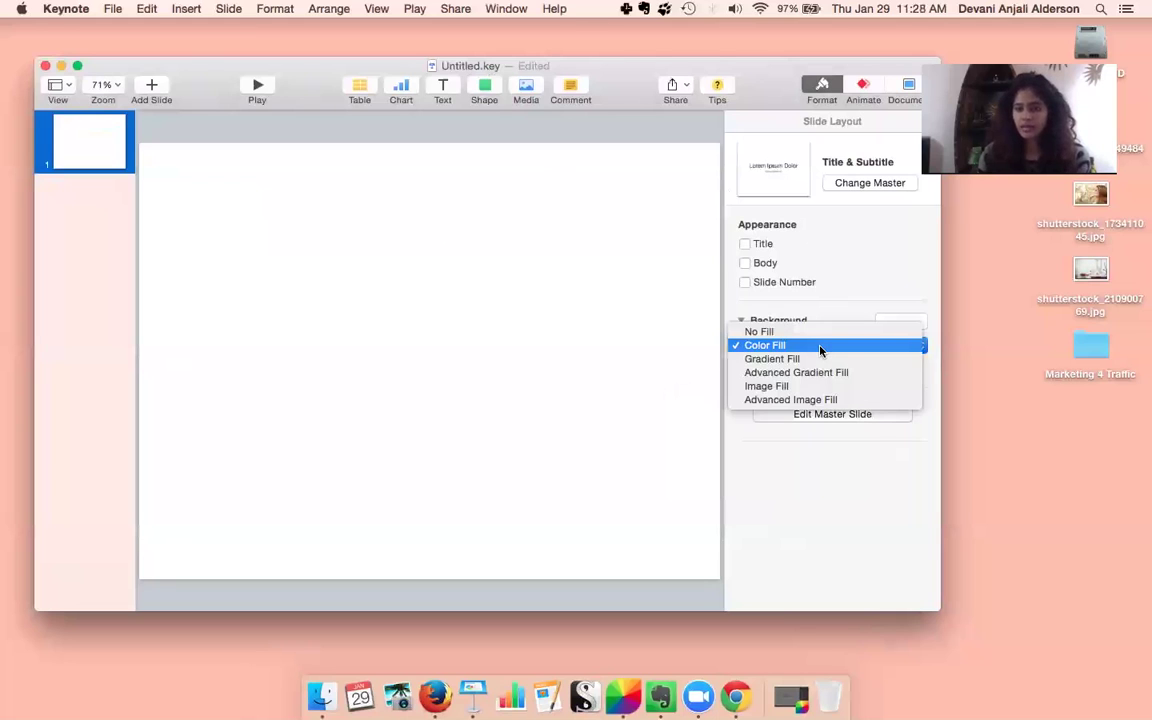
pyautogui.click(778, 386)
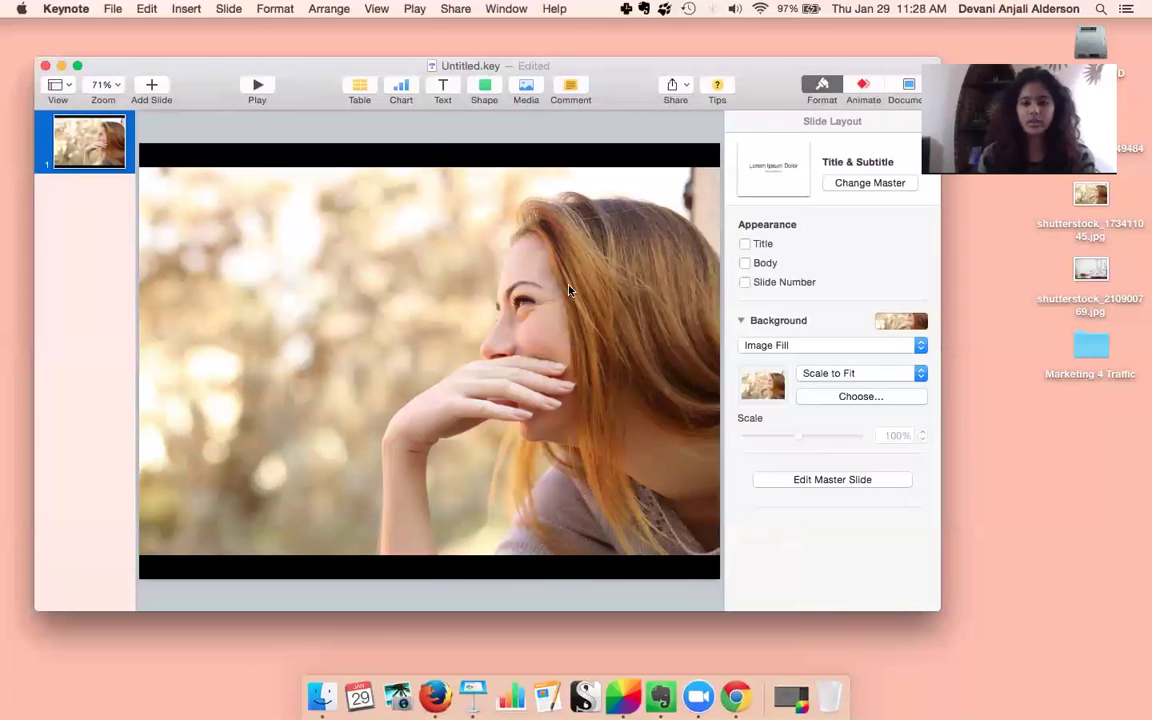
pyautogui.click(752, 345)
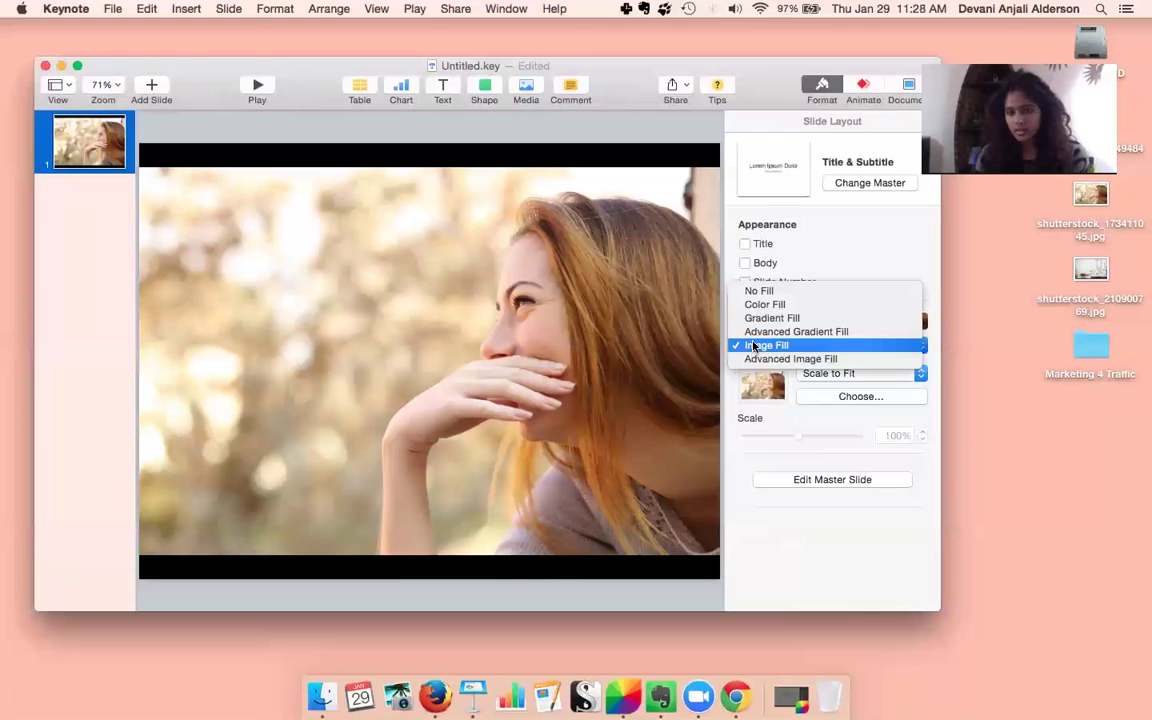
pyautogui.click(754, 345)
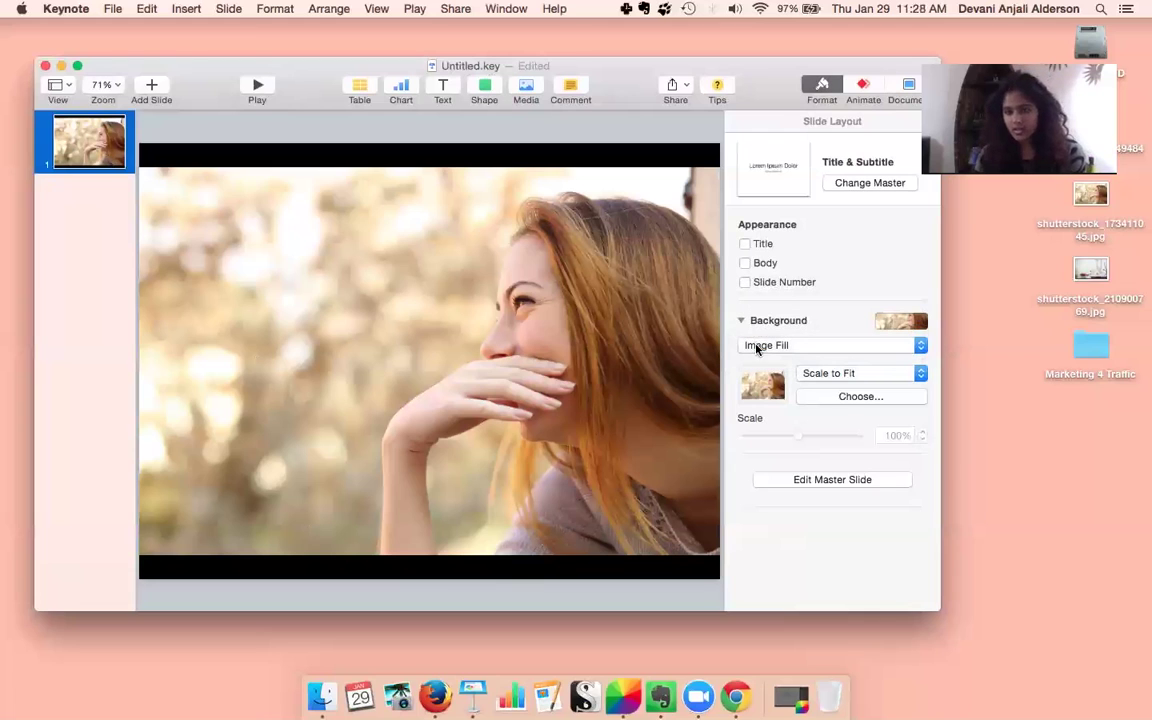
# Preview the other shutterstock images on the Desktop as background choices, including shutterstock_244948489.jpg, and leave without opening one
pyautogui.click(878, 397)
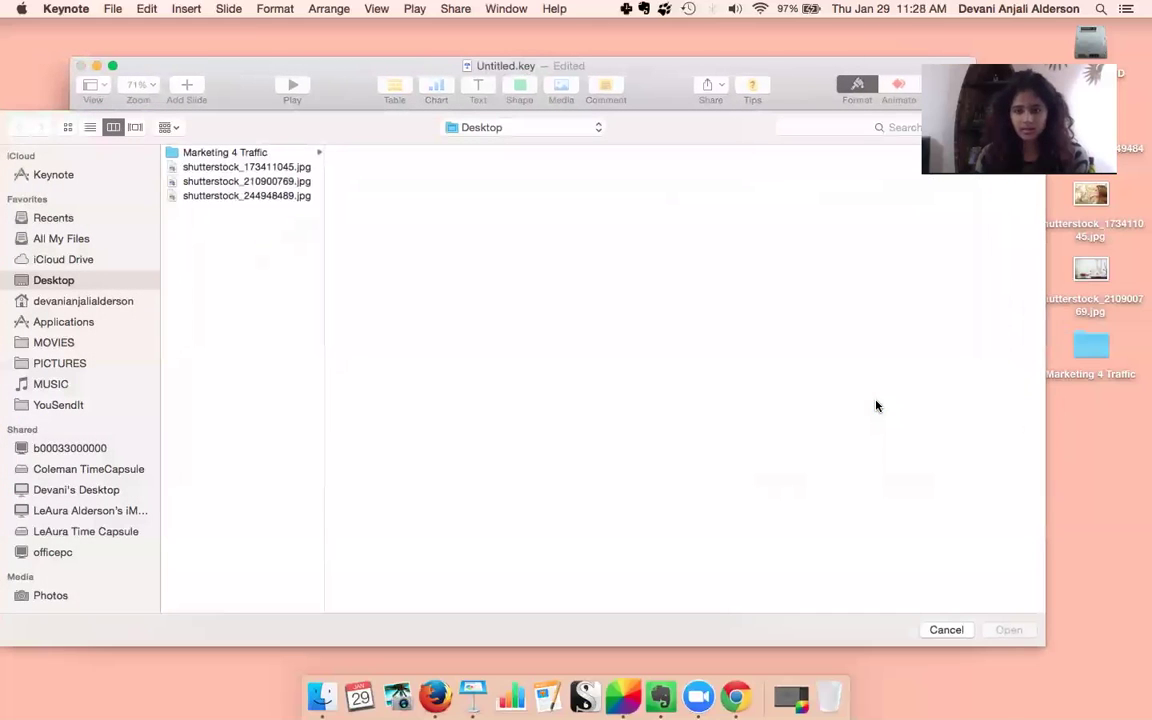
pyautogui.click(283, 198)
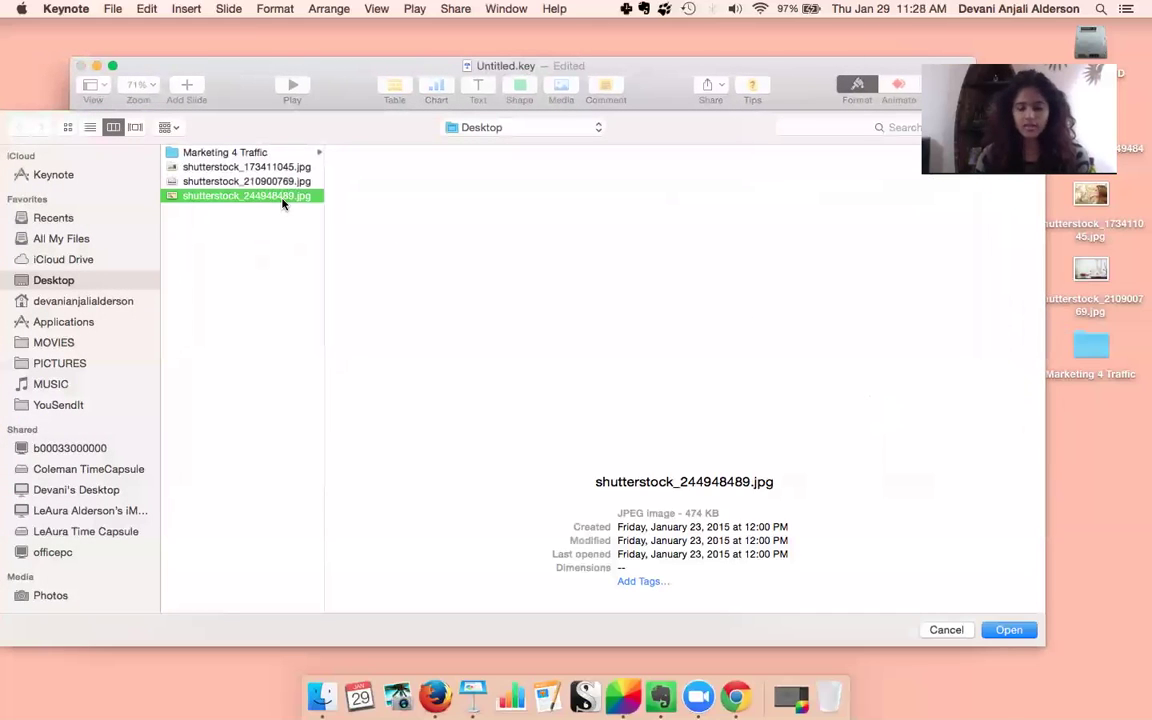
pyautogui.press('Up')
pyautogui.press('Up')
pyautogui.press('Down')
pyautogui.press('Down')
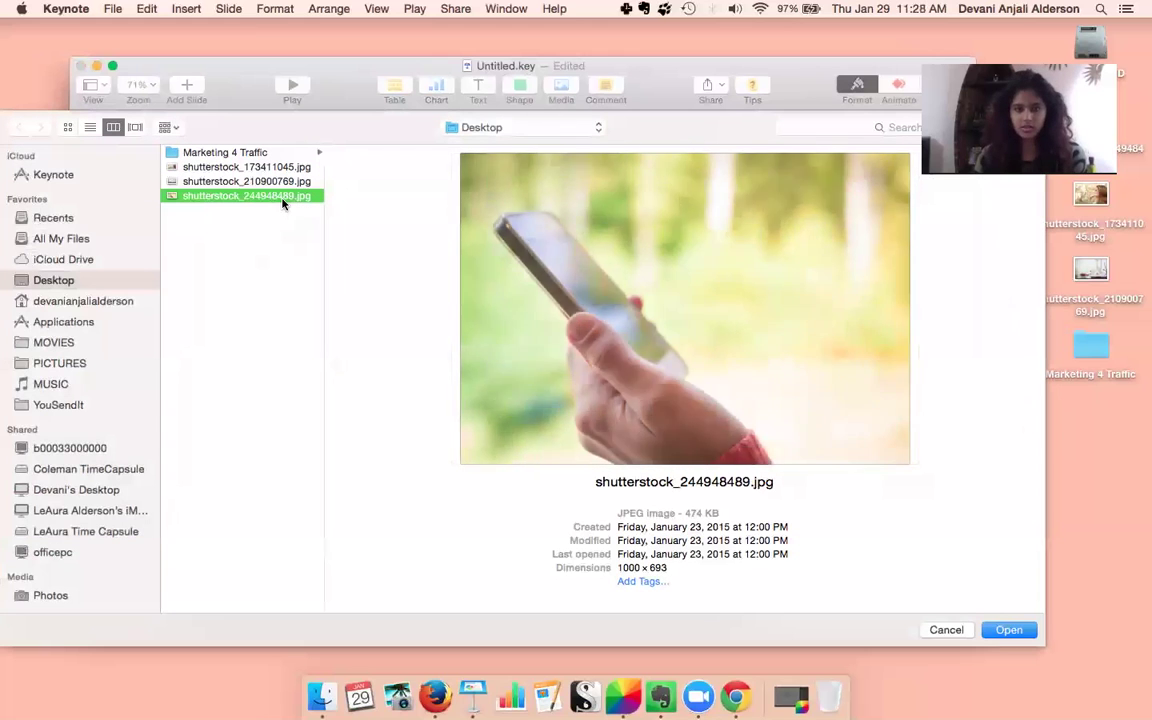
pyautogui.click(953, 636)
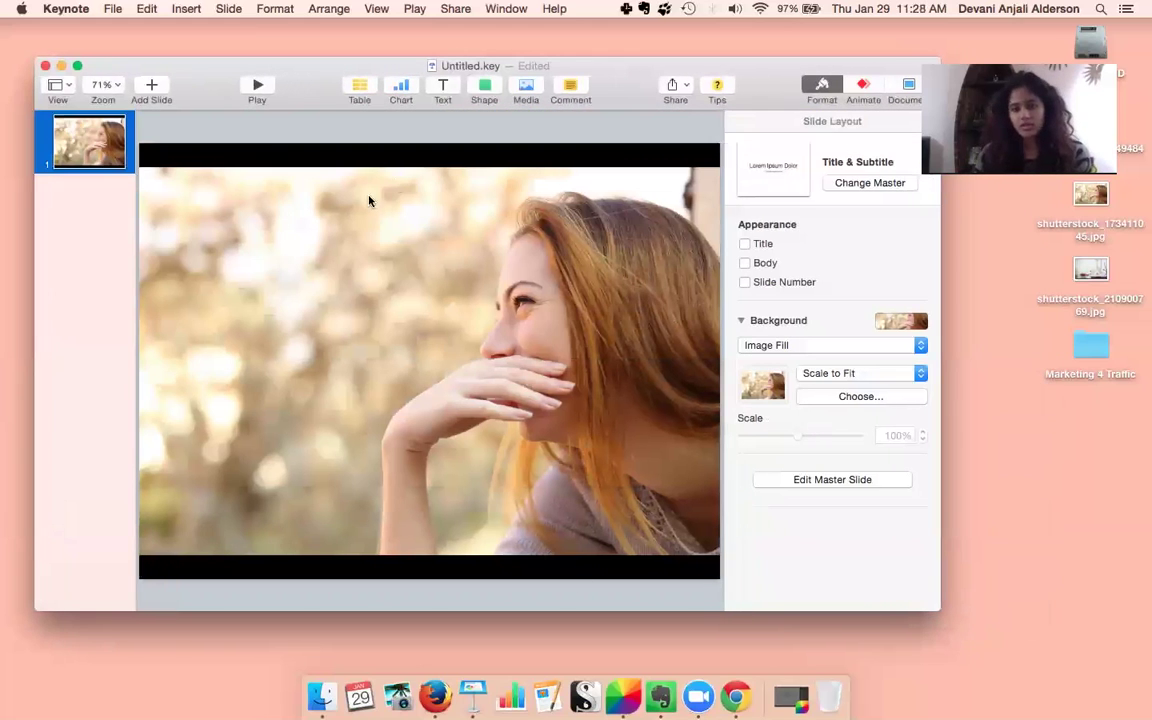
# Add a text box over the blurred area beside the woman's face and clear its placeholder text
pyautogui.click(438, 88)
pyautogui.moveTo(429, 373); pyautogui.dragTo(265, 285)
pyautogui.doubleClick(262, 278)
pyautogui.press('BackSpace')
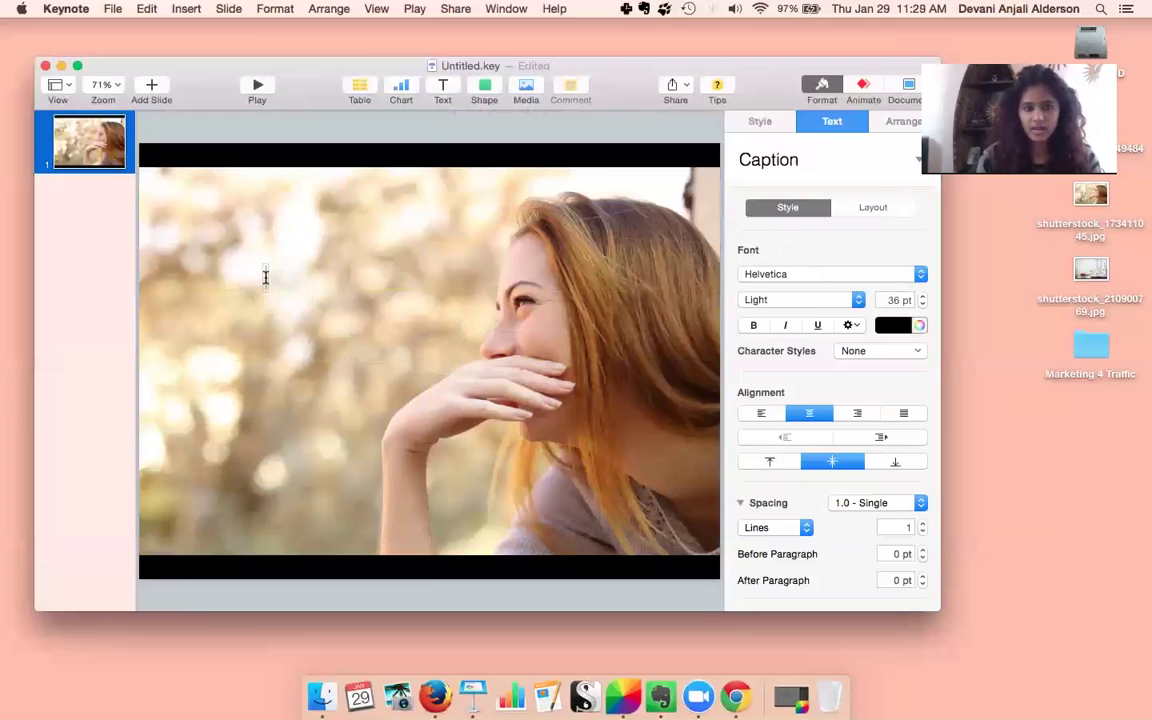
pyautogui.click(290, 284)
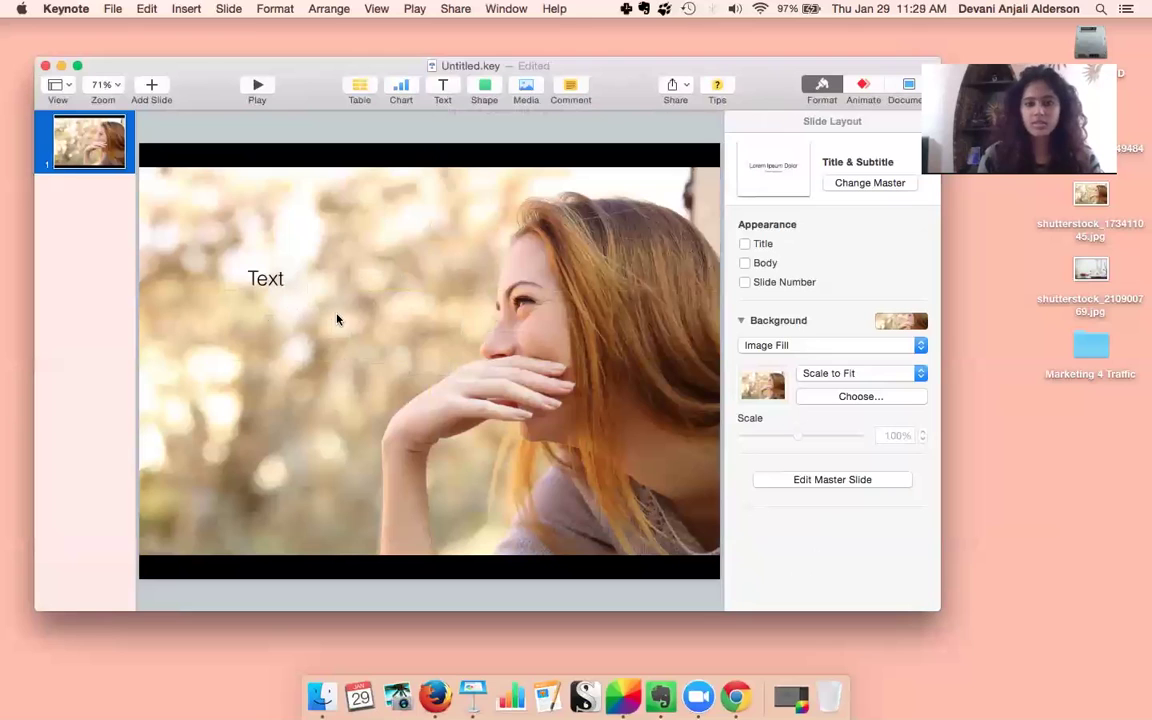
pyautogui.click(270, 280)
pyautogui.click(279, 285)
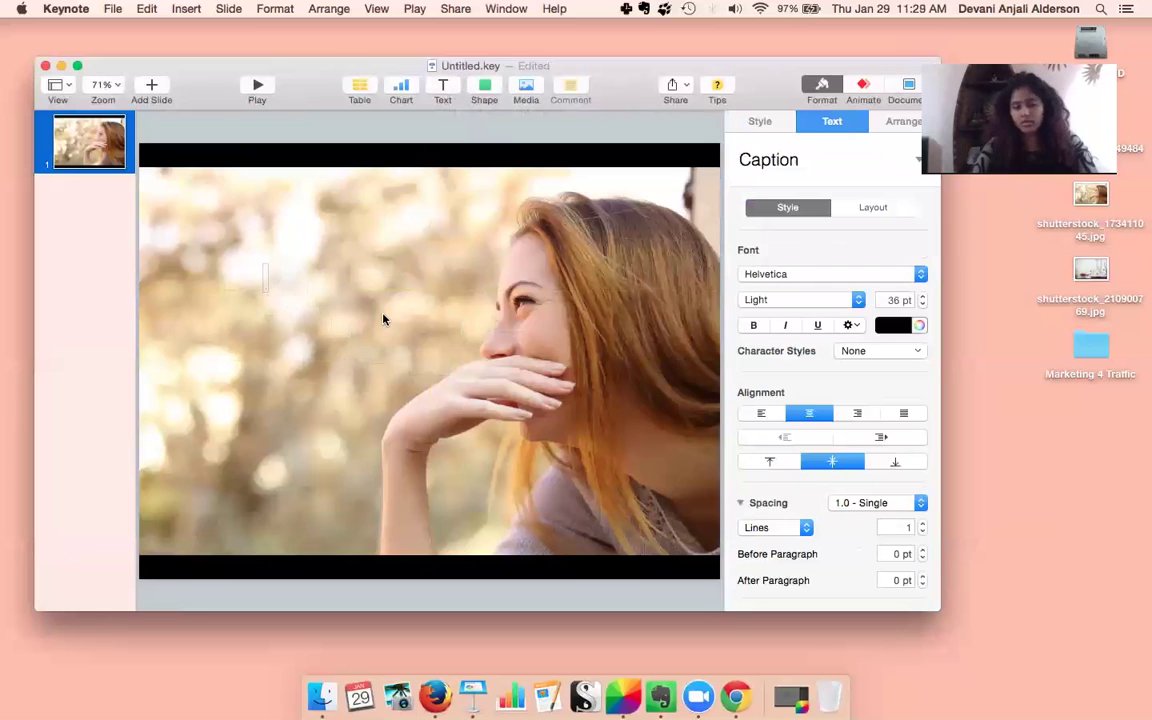
# Enter "How to Use KeyNote" as the first line of the text box, correcting the wording and capitalization
pyautogui.write('4')
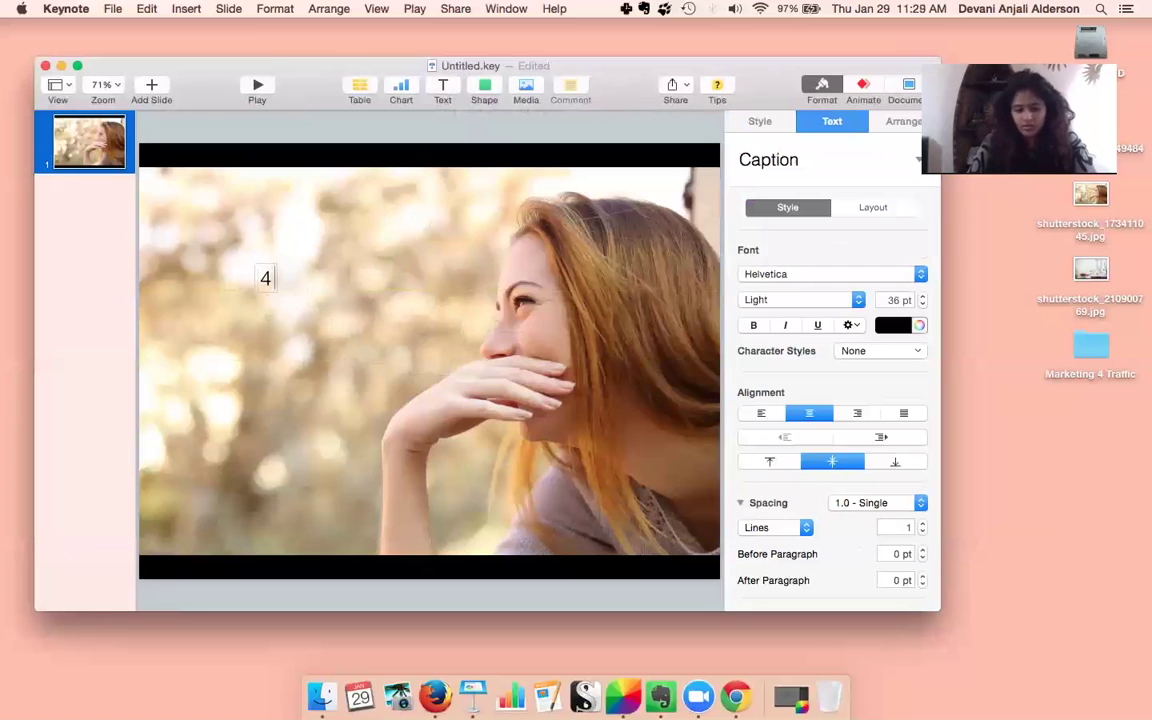
pyautogui.press('BackSpace')
pyautogui.write('How To u')
pyautogui.press('BackSpace')
pyautogui.press('BackSpace')
pyautogui.write('Use')
pyautogui.press('BackSpace')
pyautogui.press('BackSpace')
pyautogui.press('BackSpace')
pyautogui.press('BackSpace')
pyautogui.press('BackSpace')
pyautogui.press('BackSpace')
pyautogui.press('BackSpace')
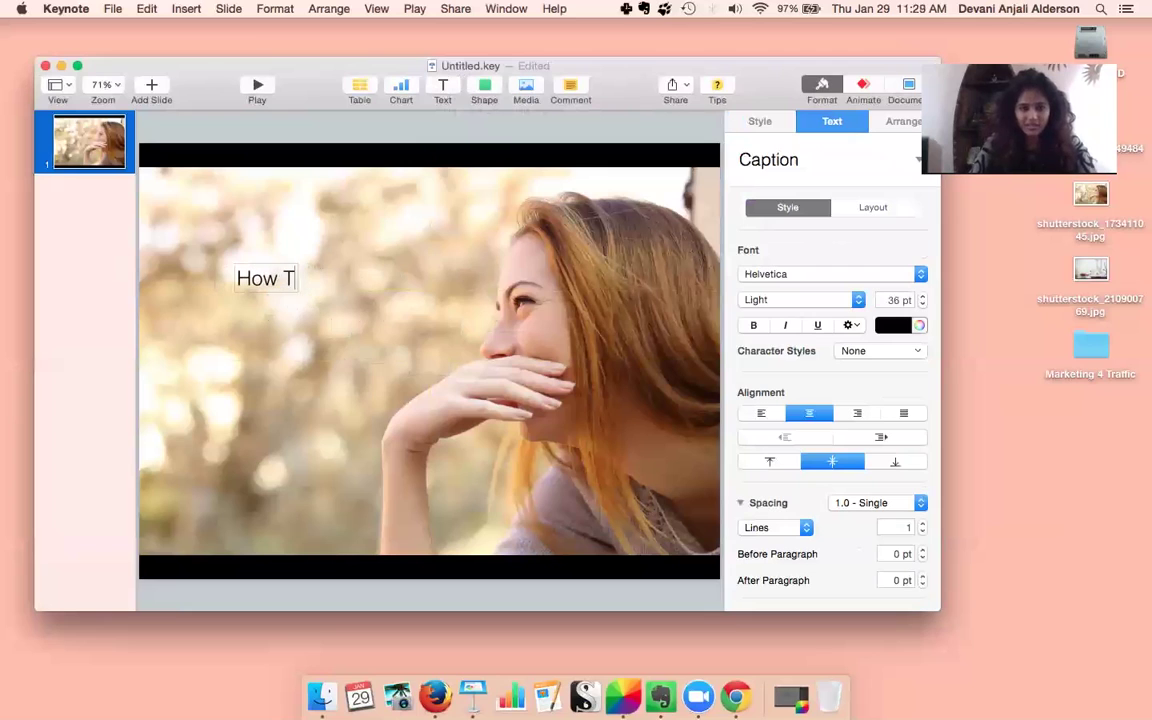
pyautogui.write('to Use')
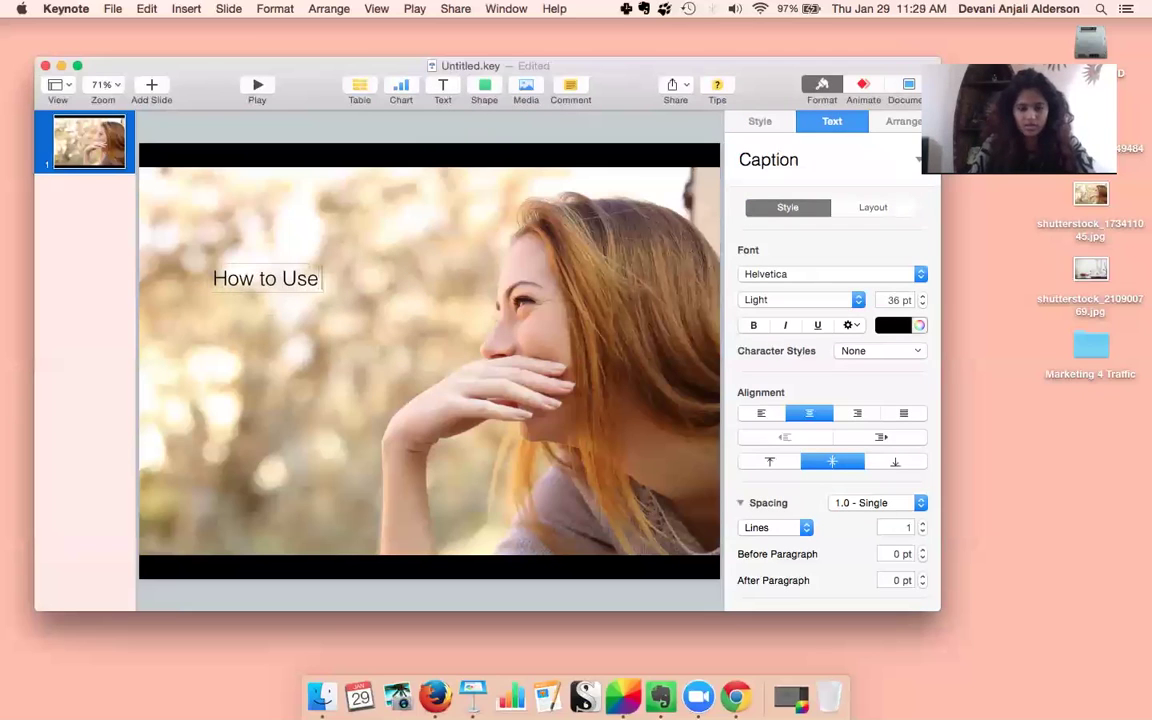
pyautogui.write(' KeyNote')
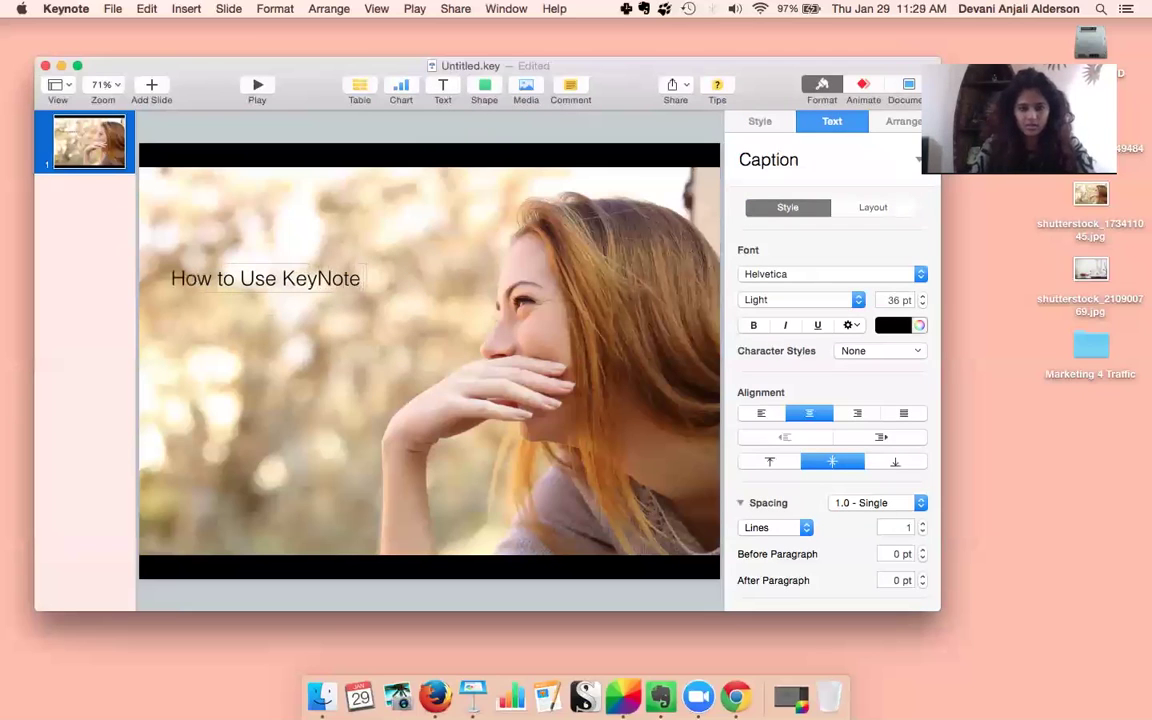
# Continue the caption with "To Create a" on the second line and "Meme" on the third
pyautogui.press('Return')
pyautogui.write('To Create ')
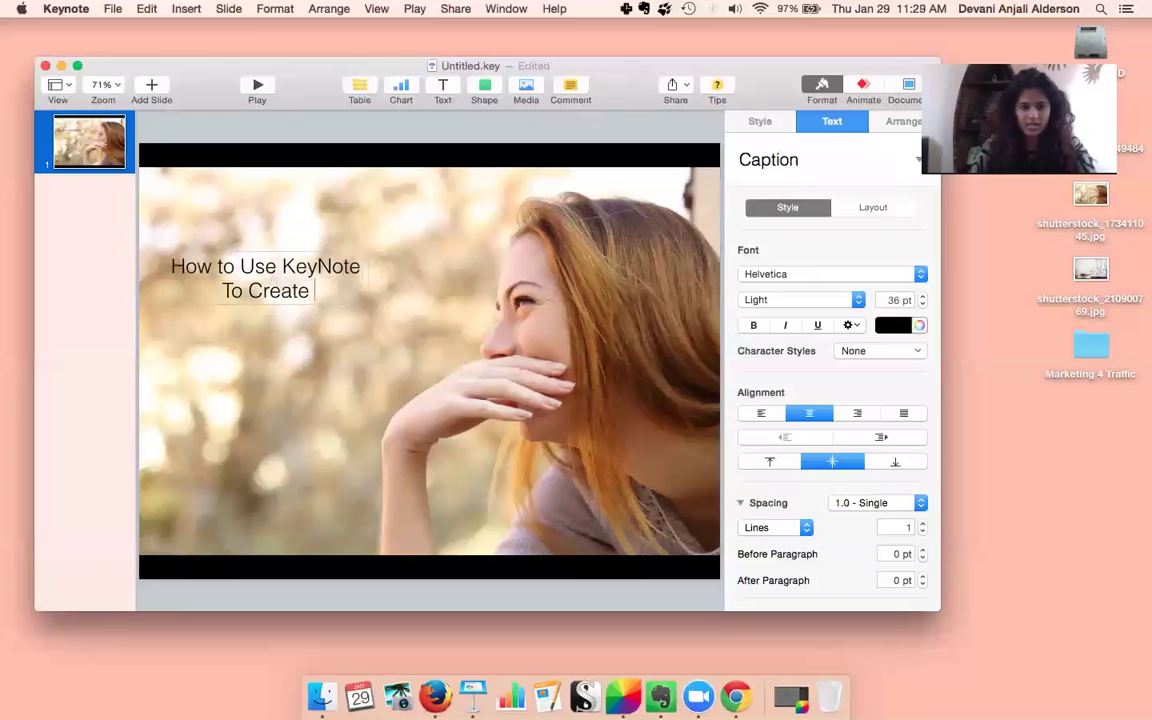
pyautogui.write('a')
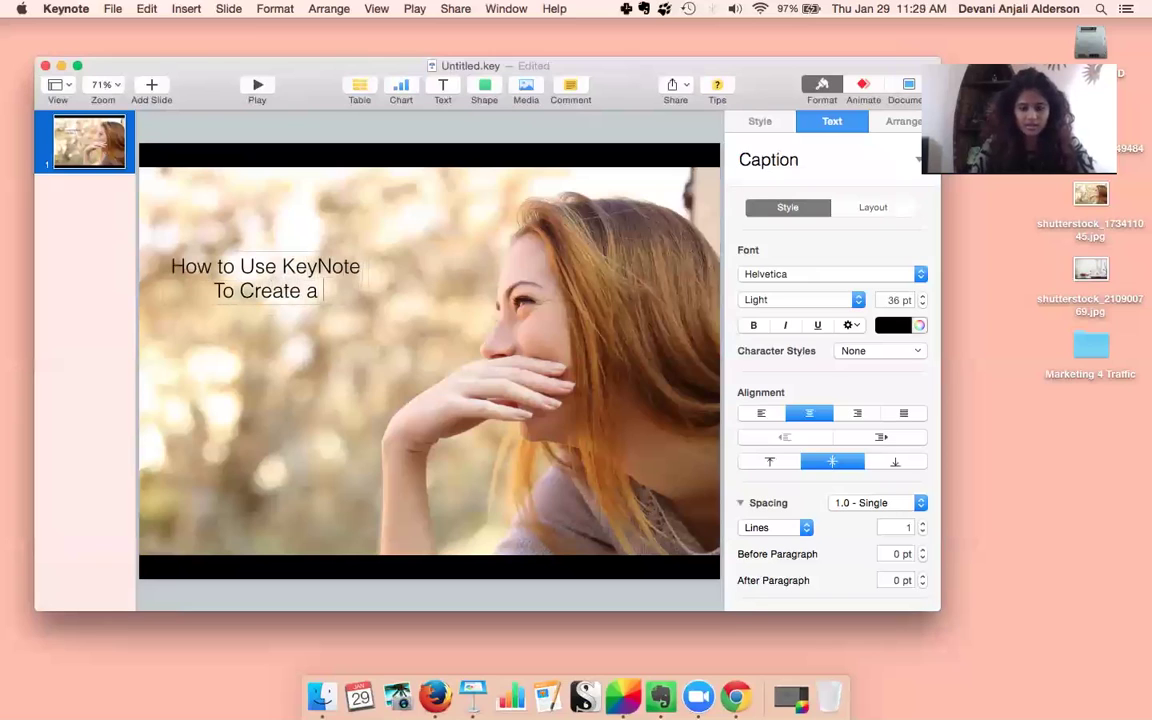
pyautogui.press('Return')
pyautogui.write('Meme')
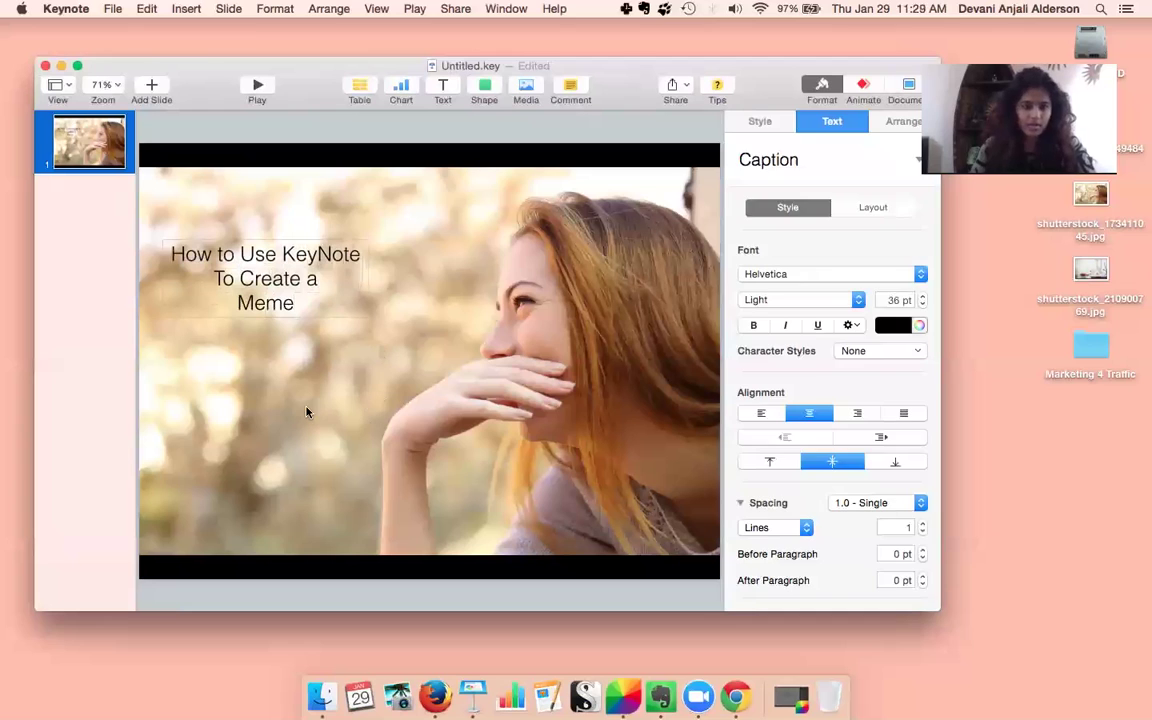
# Change "To" at the start of the caption's second line to lowercase "to" and select the text box
pyautogui.click(307, 412)
pyautogui.click(205, 255)
pyautogui.click(216, 279)
pyautogui.press('Delete')
pyautogui.write('t')
pyautogui.click(238, 326)
pyautogui.click(244, 256)
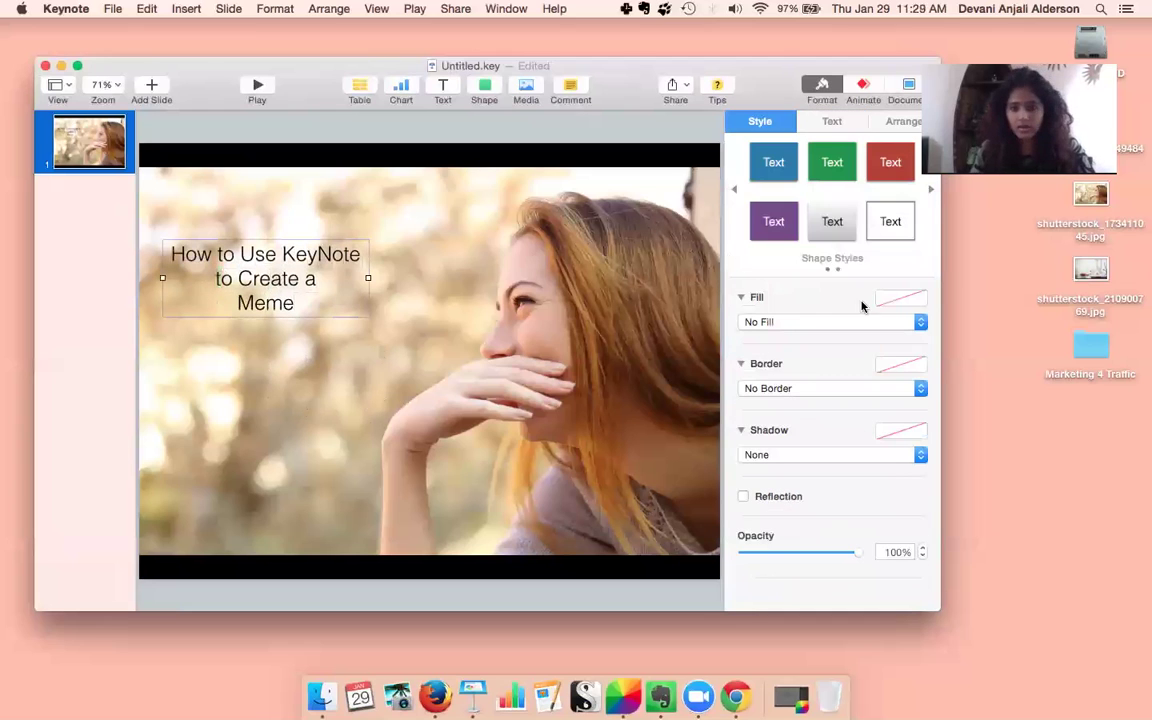
# Select the whole three-line caption and show the Fonts window beside the photo
pyautogui.click(302, 288)
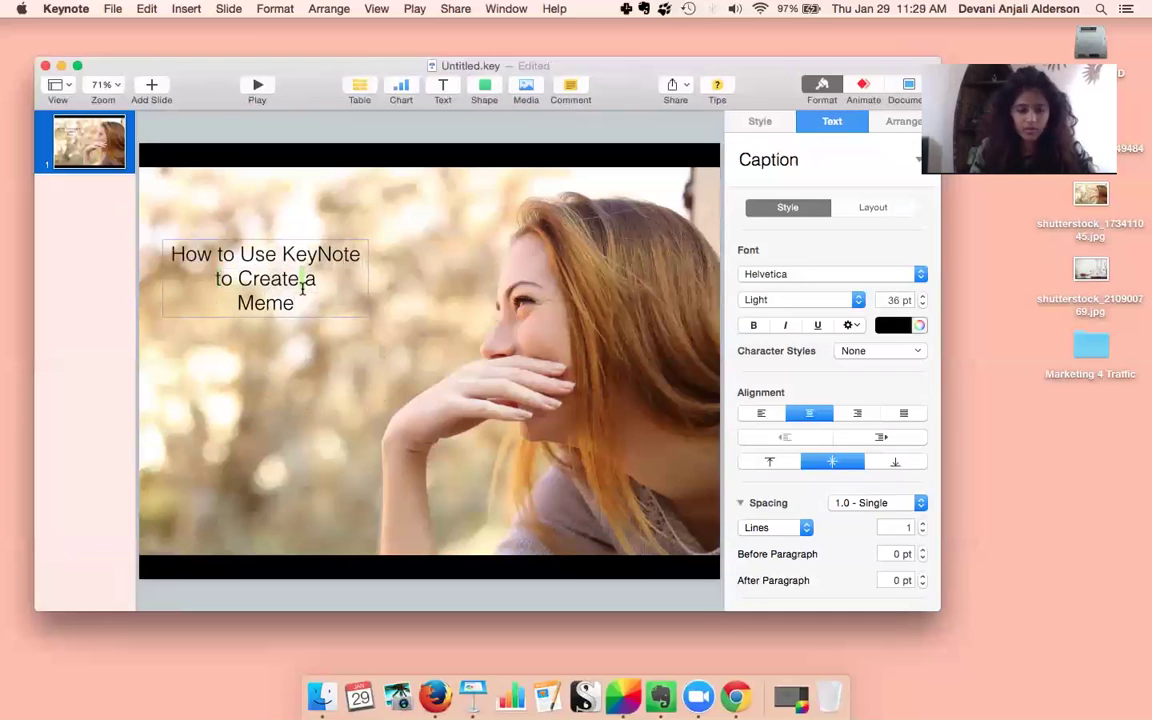
pyautogui.tripleClick(303, 289)
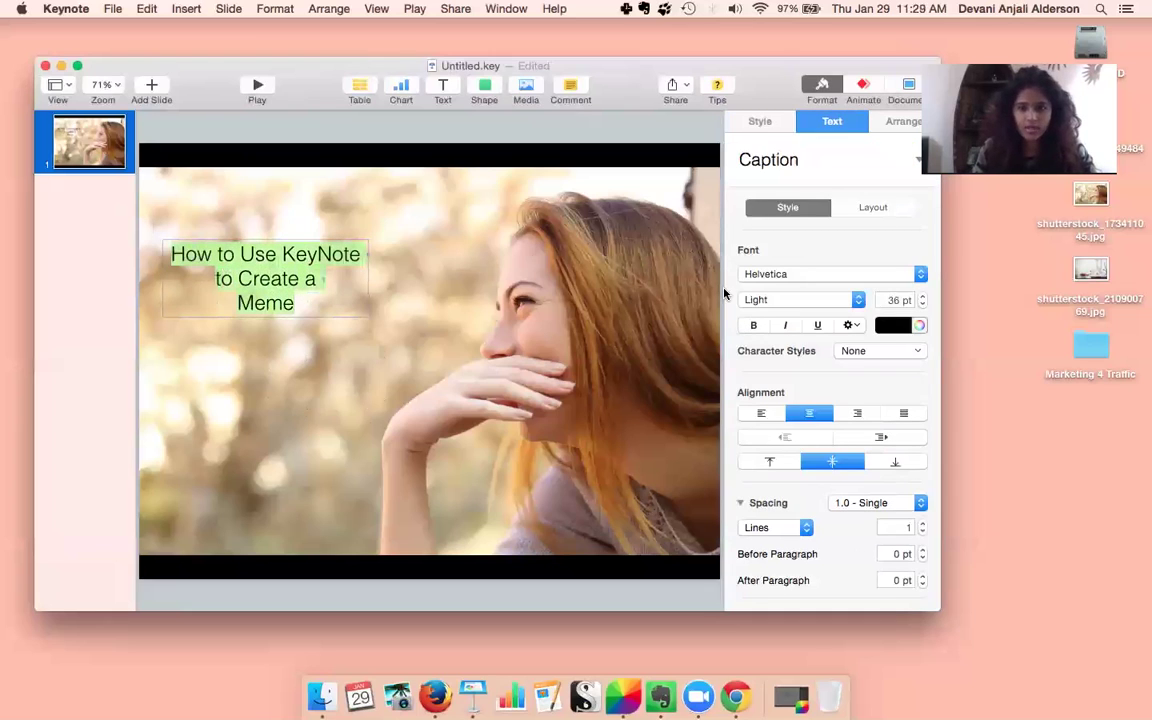
pyautogui.click(275, 12)
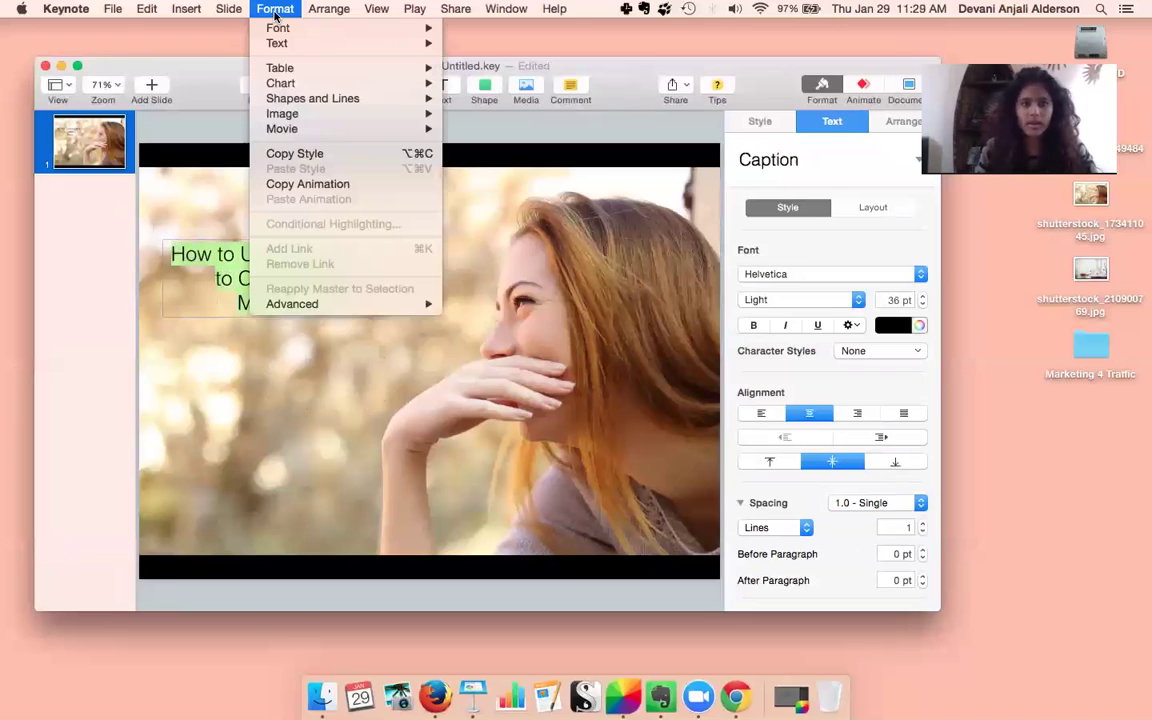
pyautogui.moveTo(279, 28)
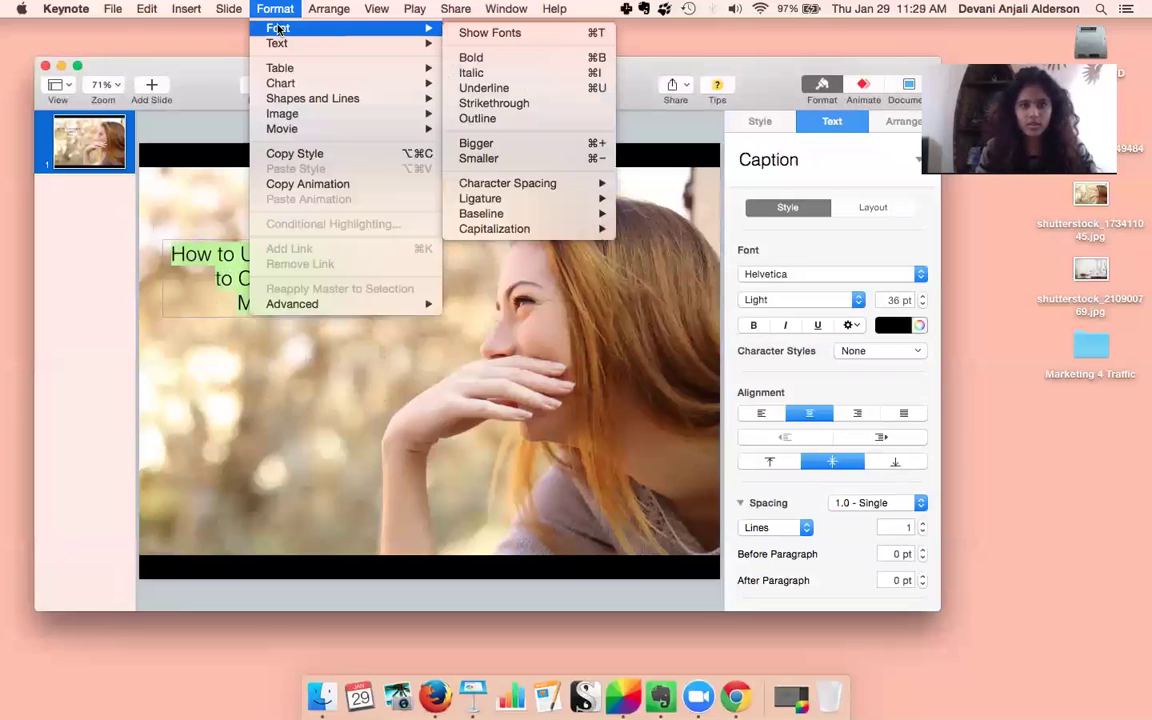
pyautogui.moveTo(217, 12)
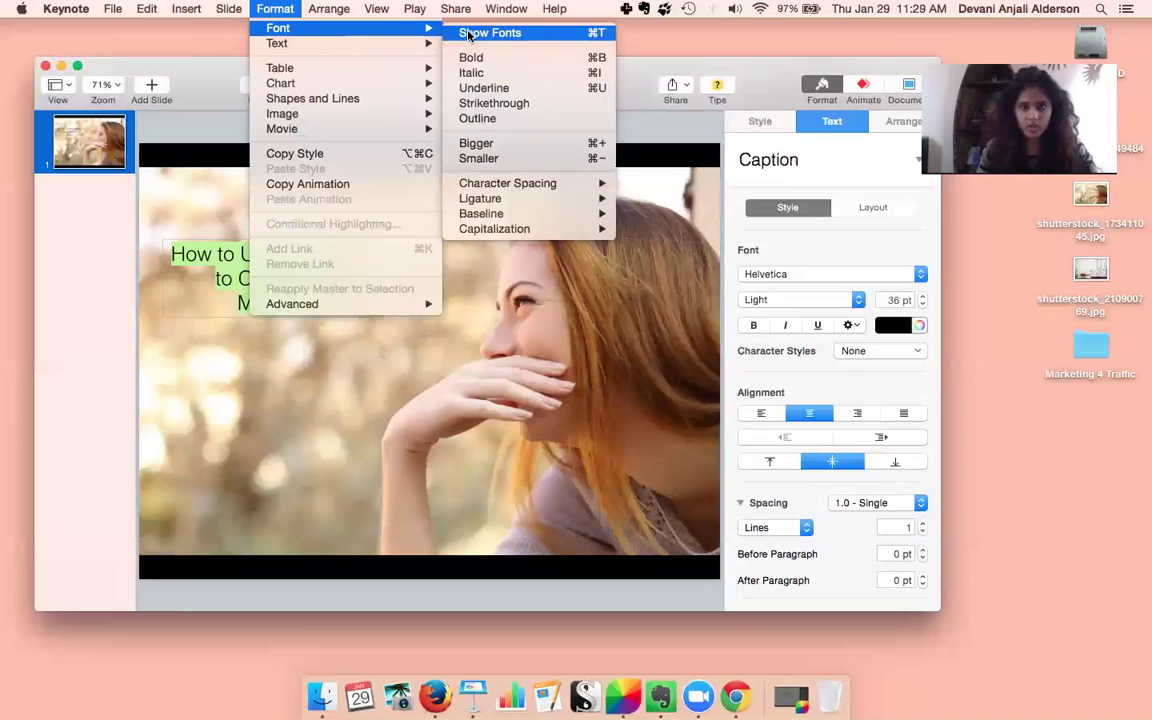
pyautogui.click(468, 34)
pyautogui.moveTo(1133, 175); pyautogui.dragTo(896, 174)
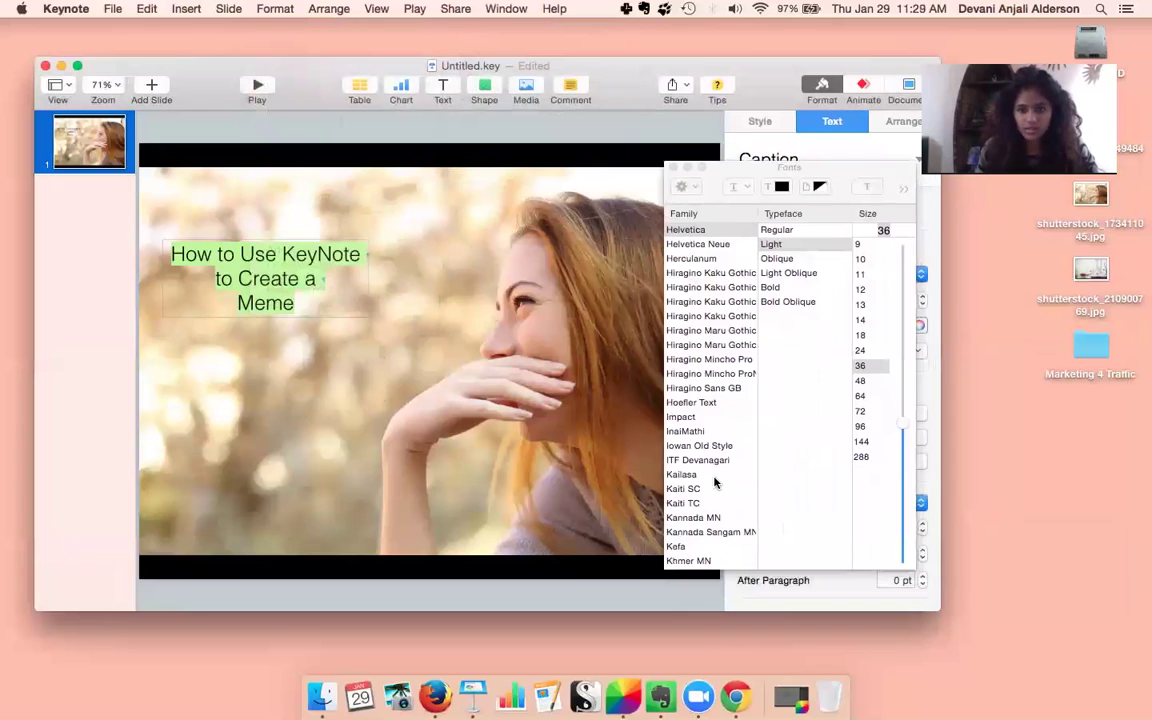
# Try several font families on the selected caption, including Libian SC and Lantinghei SC, and settle on Lao MN Bold
pyautogui.scroll(-10, 714, 483)
pyautogui.click(692, 390)
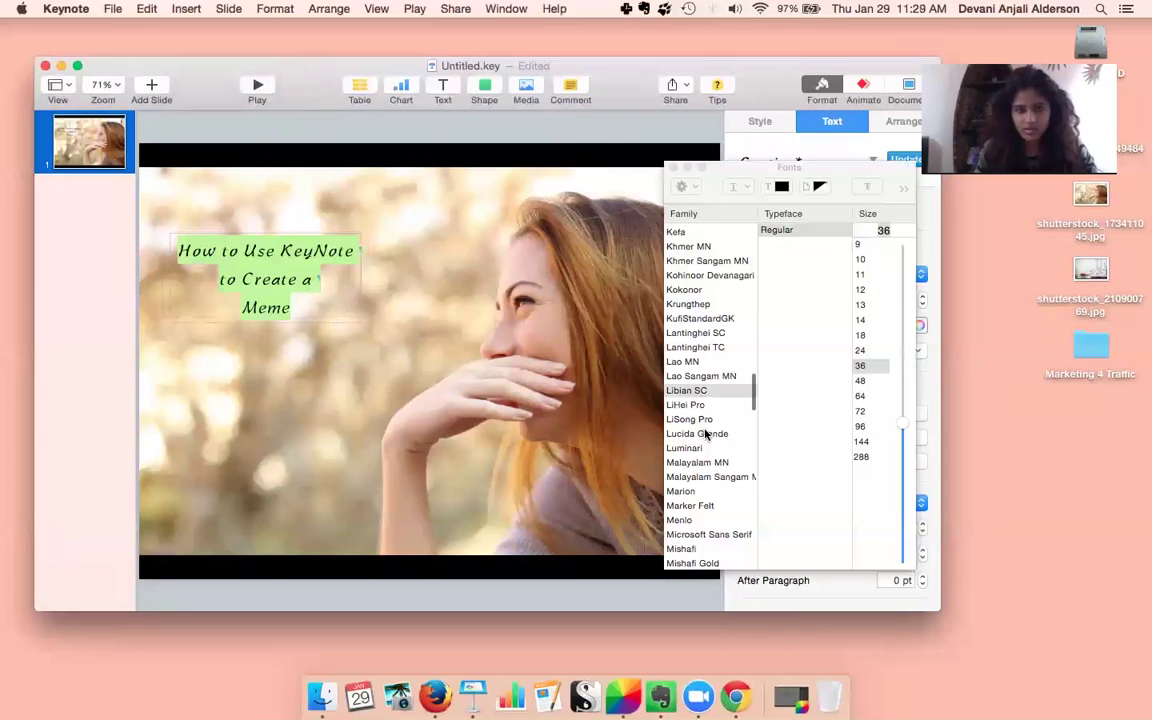
pyautogui.click(705, 433)
pyautogui.click(699, 404)
pyautogui.click(705, 375)
pyautogui.click(703, 306)
pyautogui.click(703, 318)
pyautogui.click(698, 332)
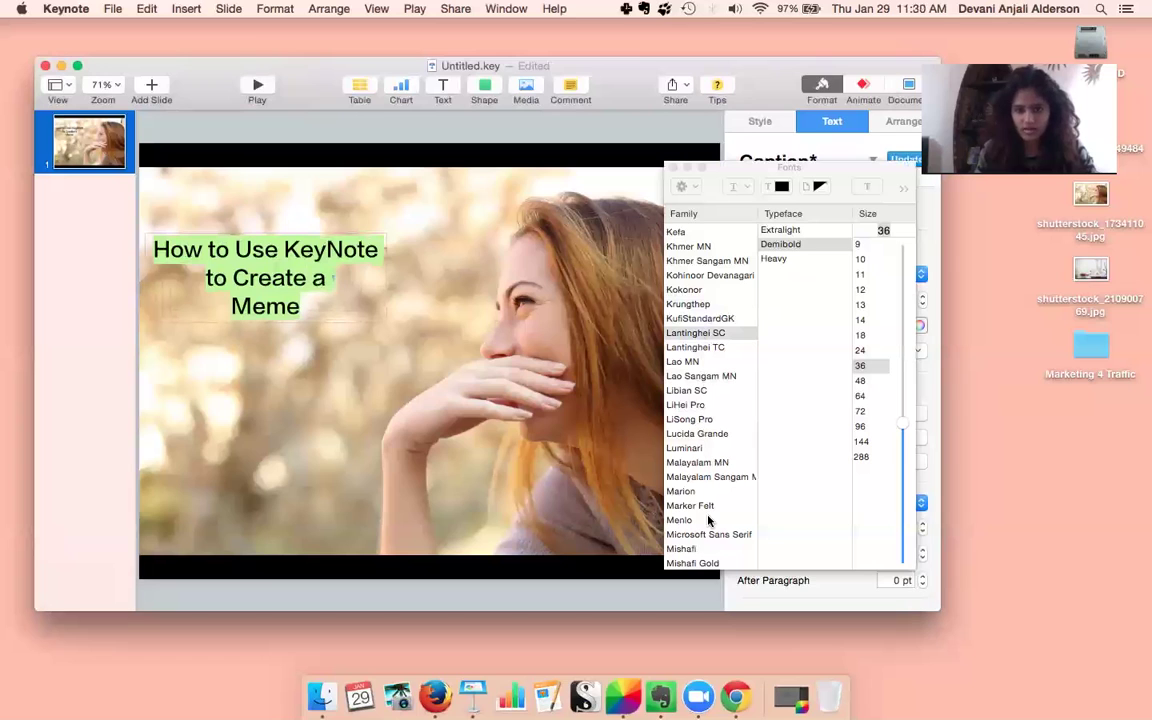
pyautogui.click(697, 362)
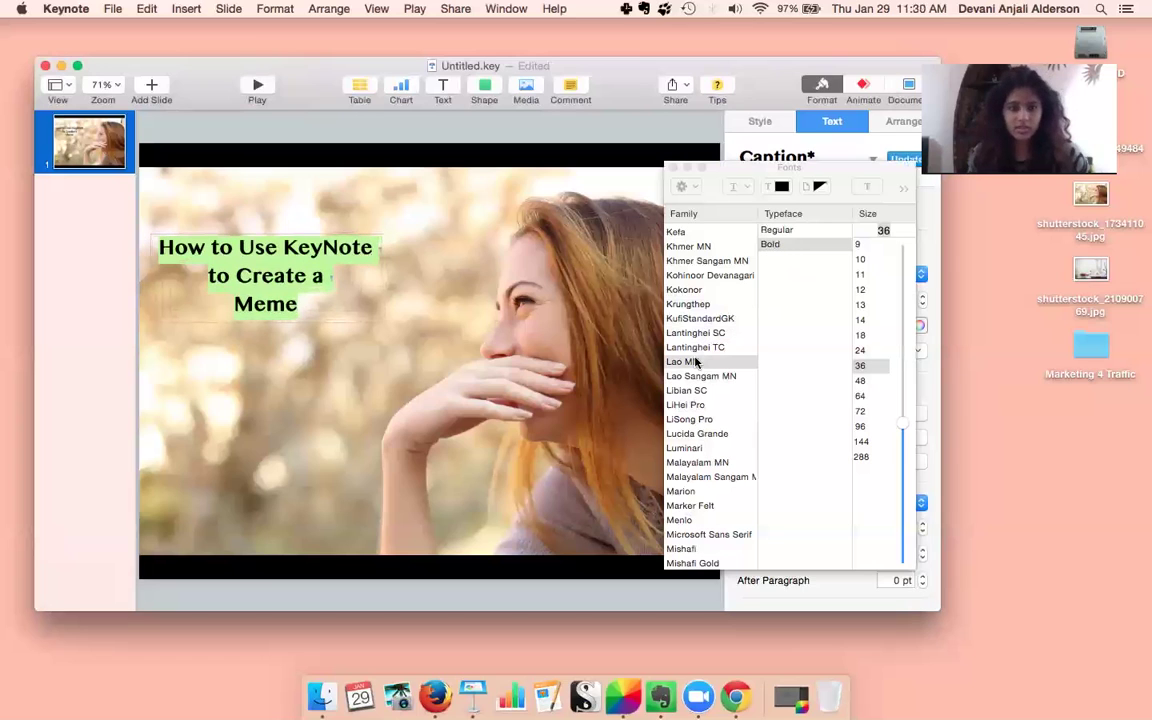
# Enlarge the caption text to 46 pt and move its box slightly toward the woman's face
pyautogui.click(360, 328)
pyautogui.click(288, 275)
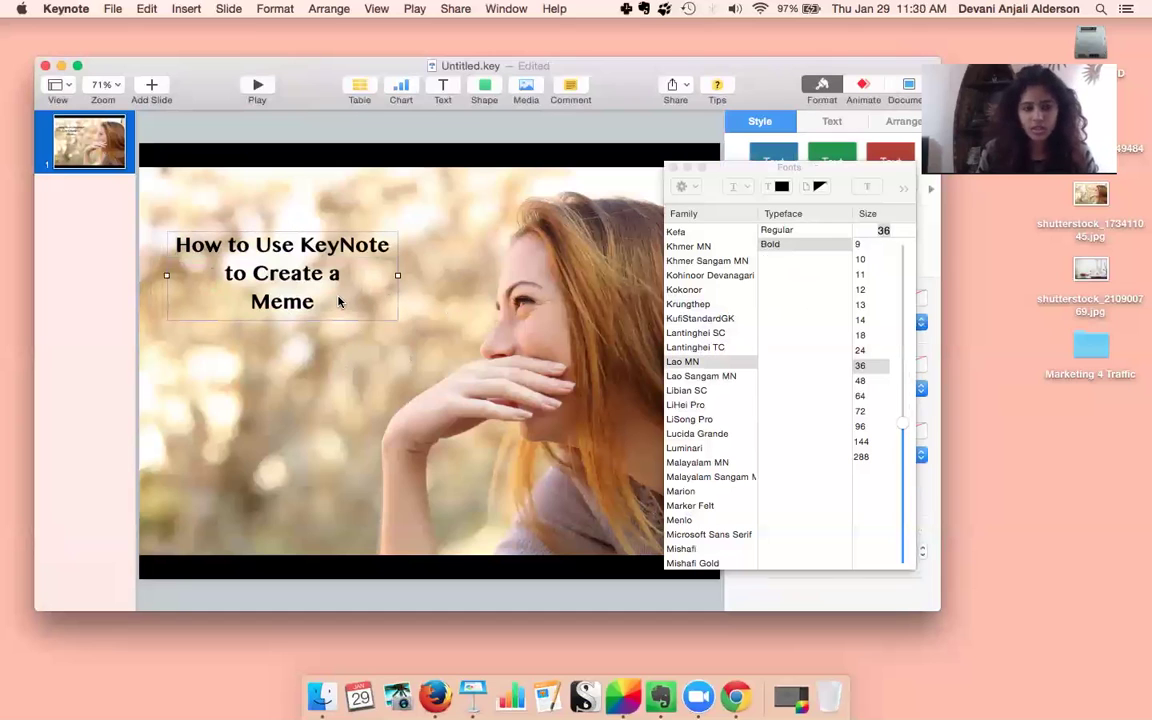
pyautogui.press('super+plus')
pyautogui.press('super+plus')
pyautogui.press('super+plus')
pyautogui.press('super+plus')
pyautogui.press('super+plus')
pyautogui.press('super+plus')
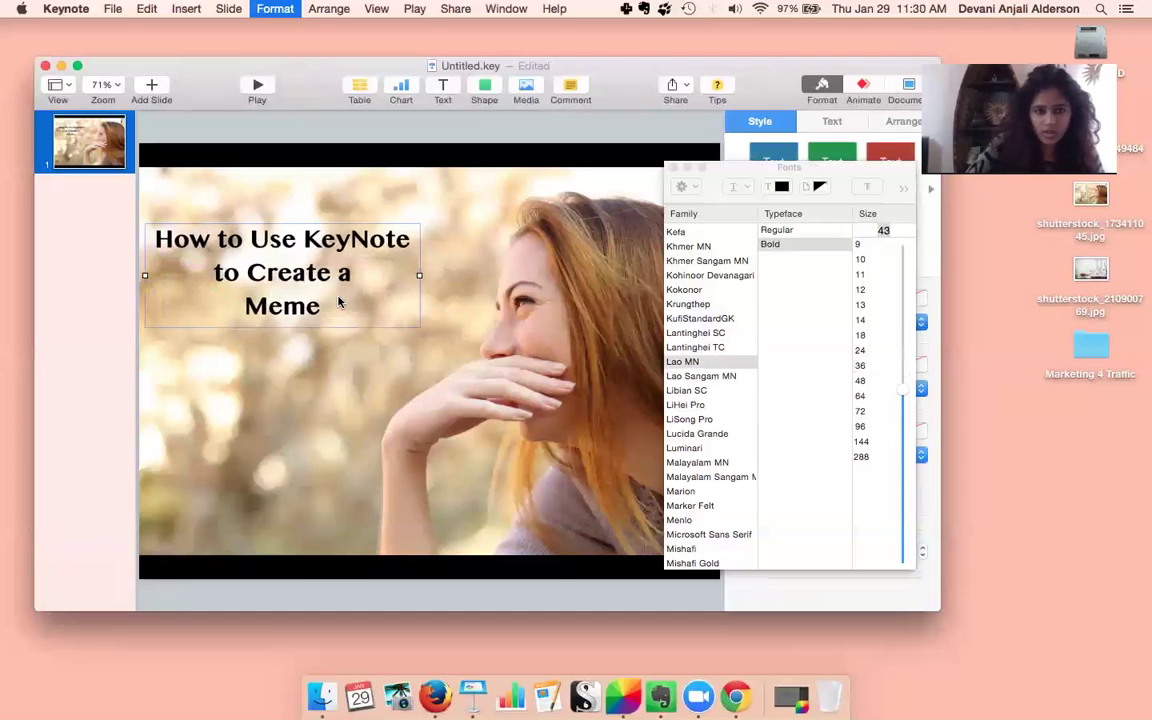
pyautogui.click(277, 475)
pyautogui.moveTo(295, 322); pyautogui.dragTo(334, 327)
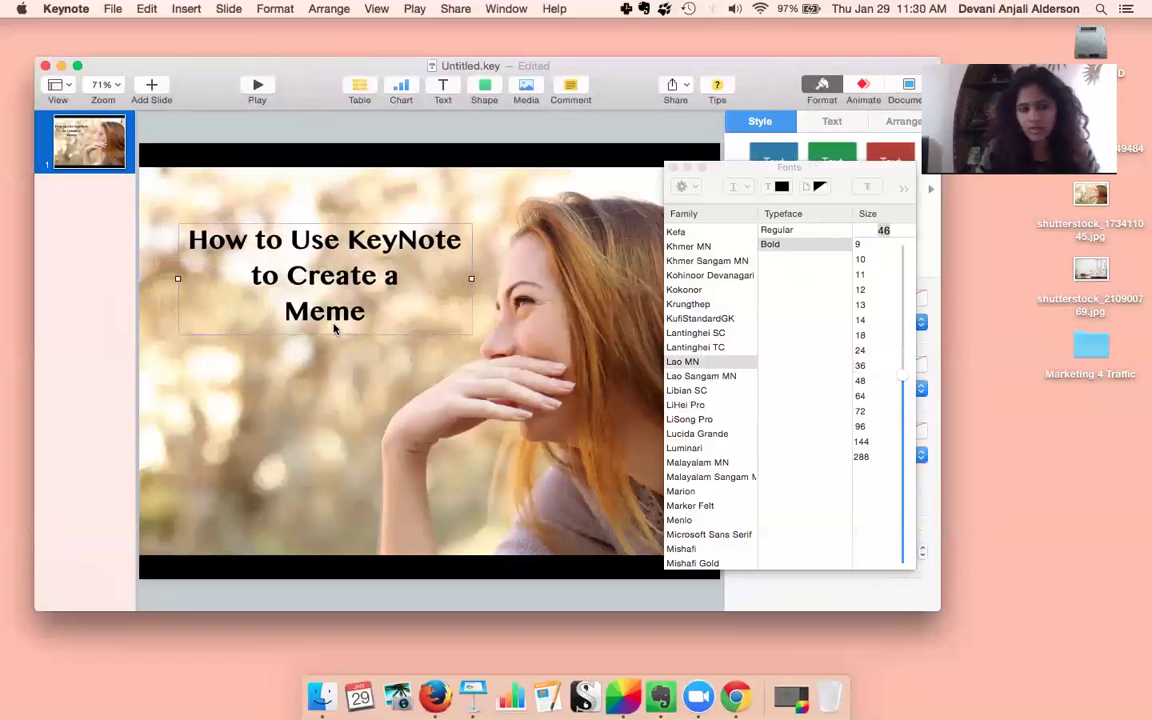
# Shift the caption box slightly back to the left, away from the woman's face, and deselect it
pyautogui.click(349, 240)
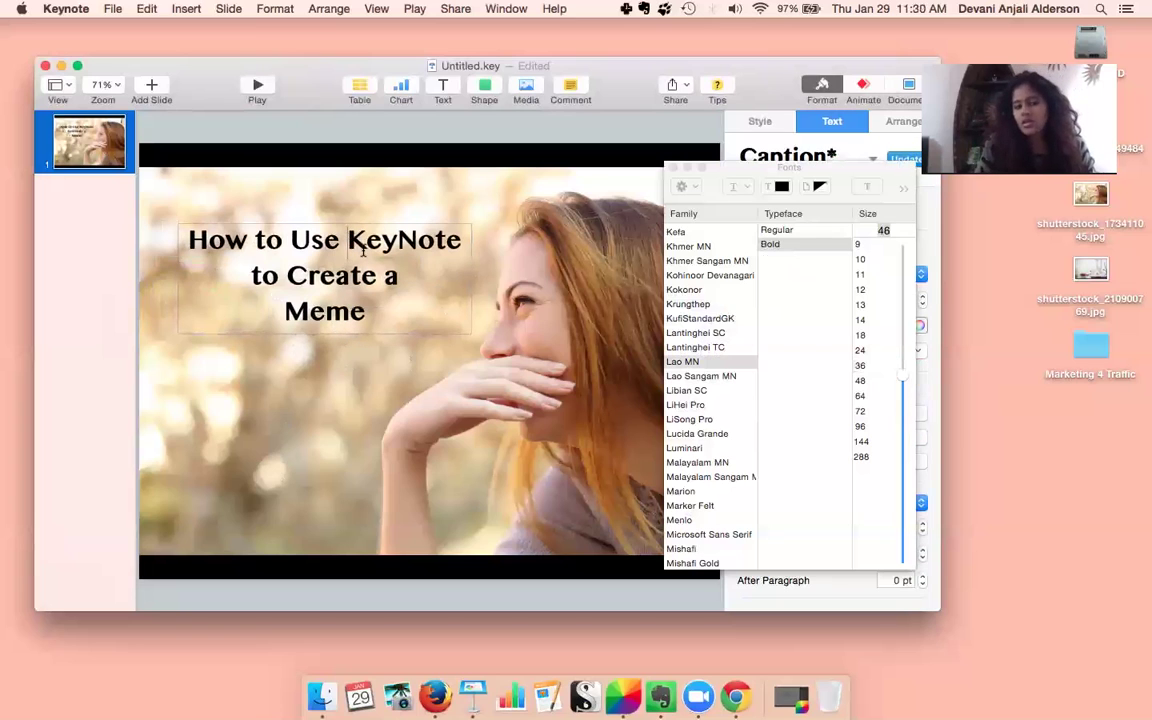
pyautogui.click(305, 446)
pyautogui.moveTo(383, 303); pyautogui.dragTo(370, 304)
pyautogui.click(318, 408)
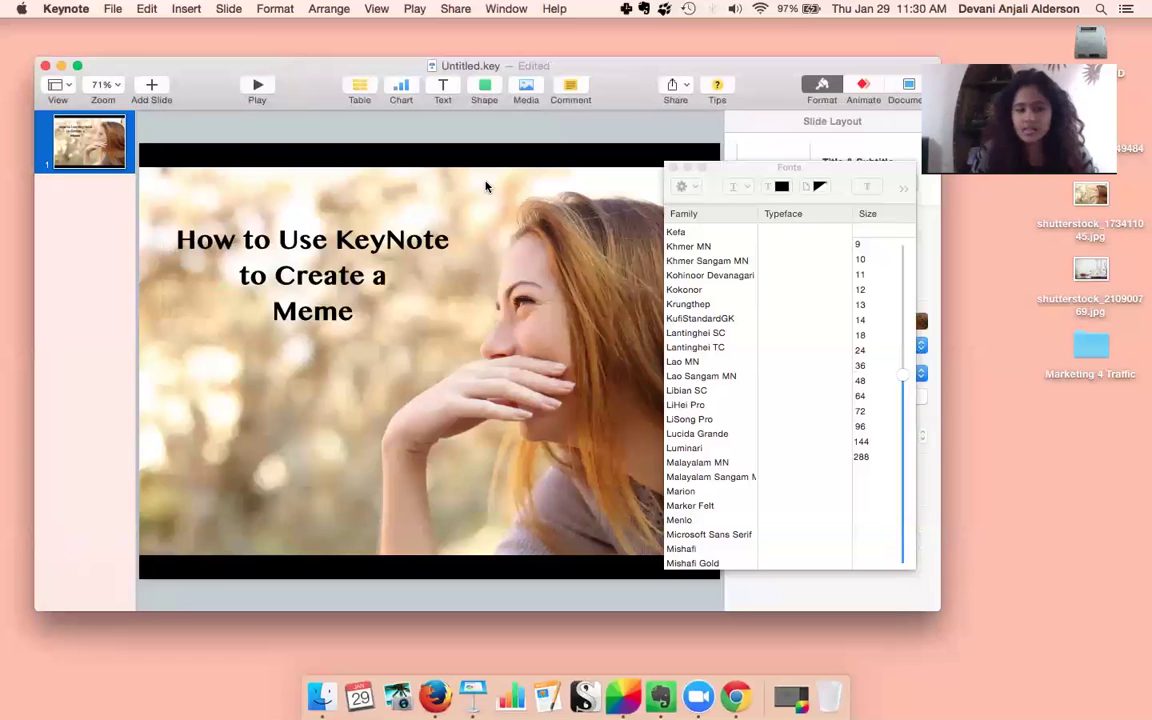
# Close the Fonts window and enlarge the caption text by two more size increments
pyautogui.click(329, 228)
pyautogui.click(269, 338)
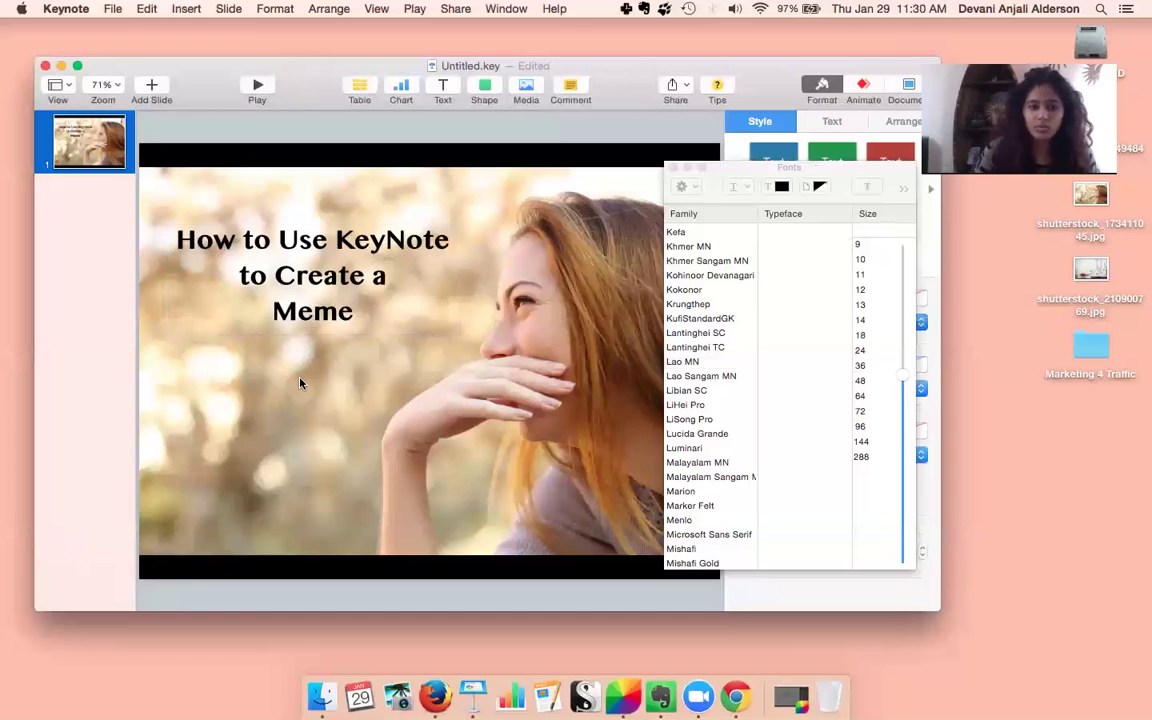
pyautogui.click(673, 168)
pyautogui.click(320, 230)
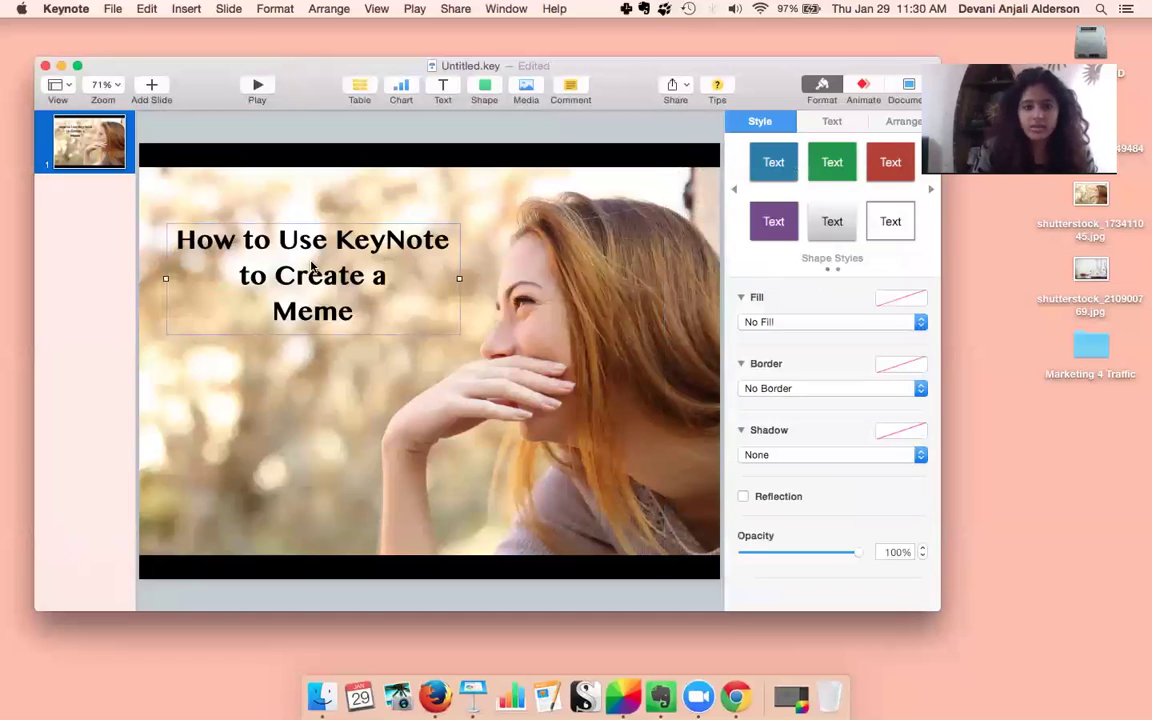
pyautogui.press('super+plus')
pyautogui.press('super+plus')
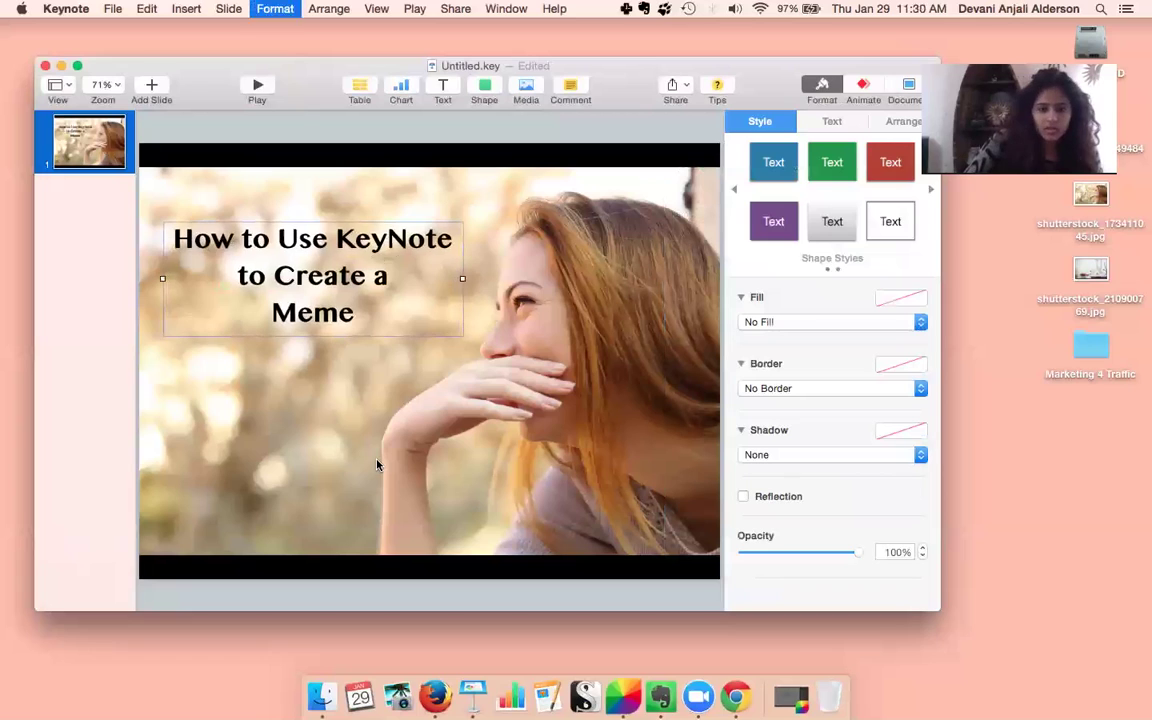
pyautogui.click(303, 466)
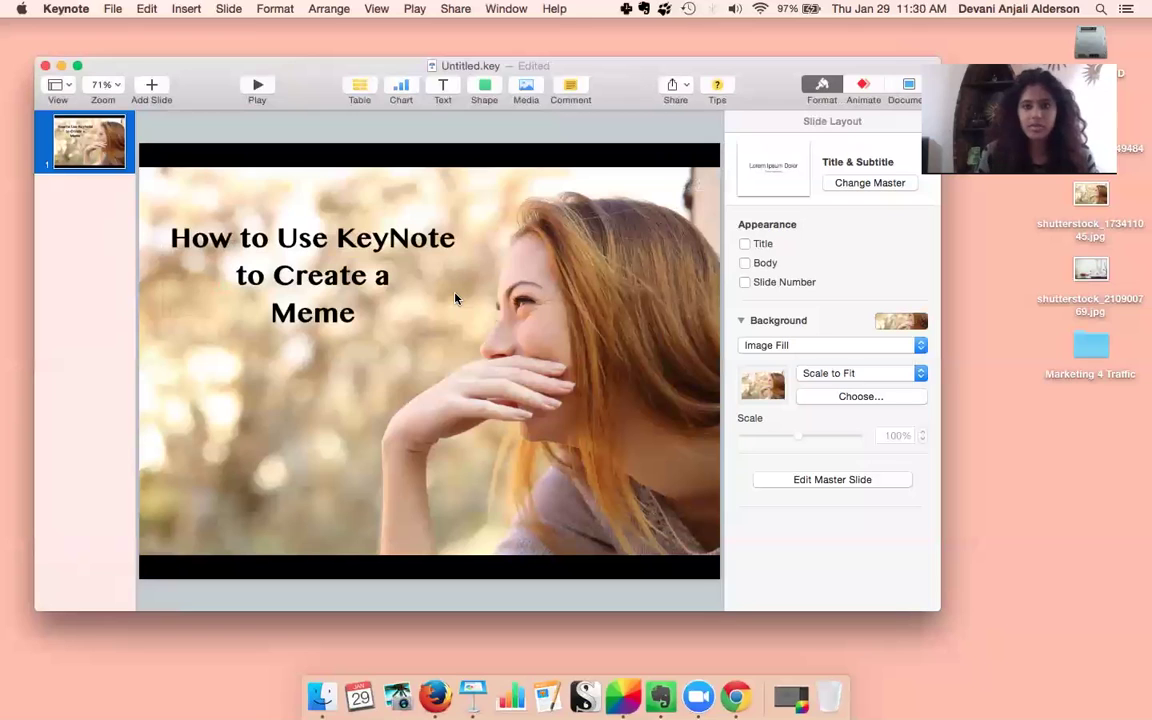
# Add a second text box to the slide reading "Marketing4Traffic.com"
pyautogui.click(443, 88)
pyautogui.doubleClick(442, 361)
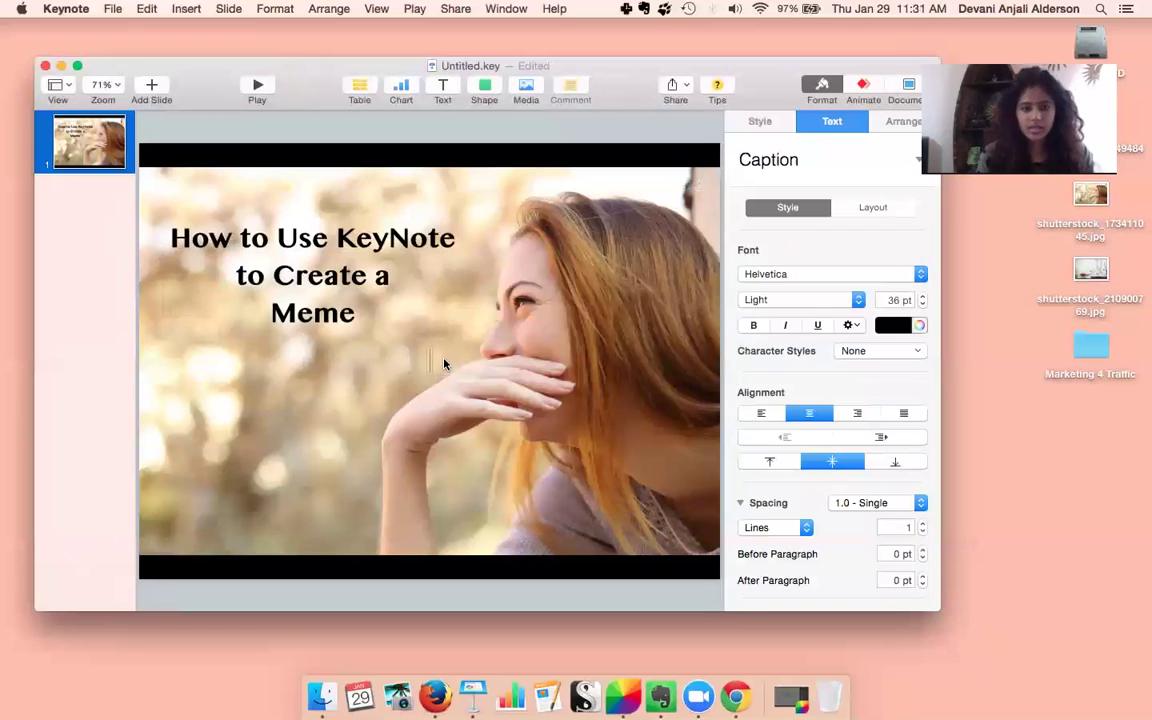
pyautogui.click(470, 367)
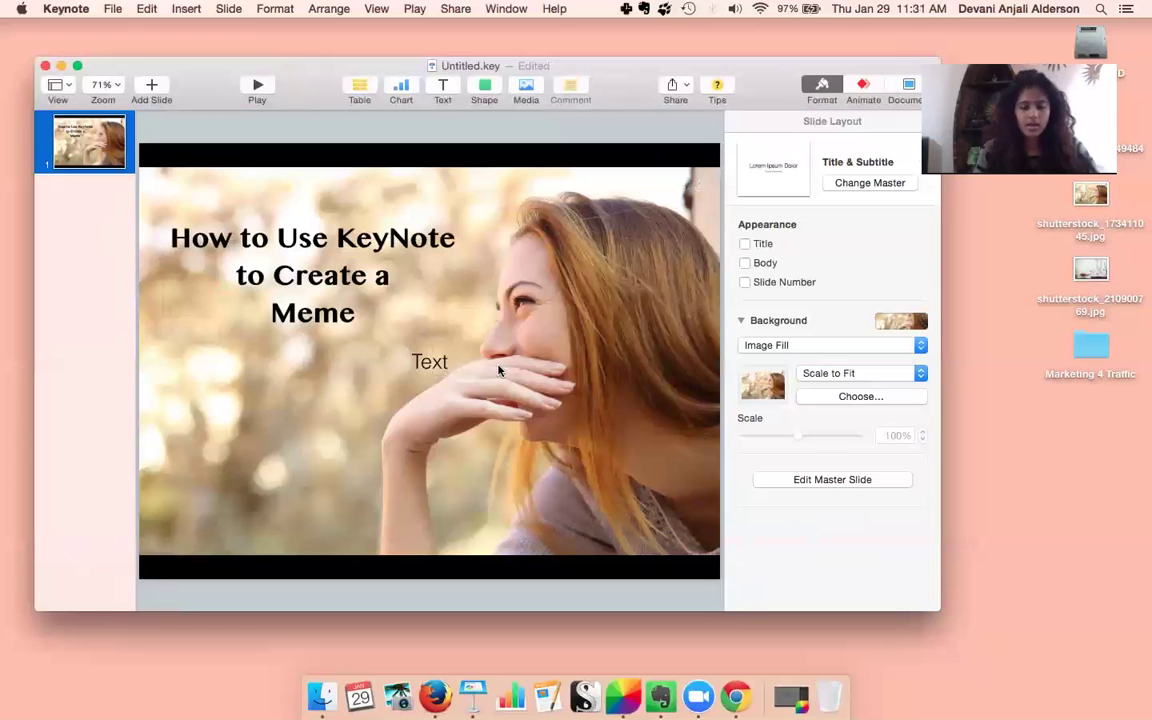
pyautogui.click(430, 362)
pyautogui.click(430, 362)
pyautogui.write('Marketin')
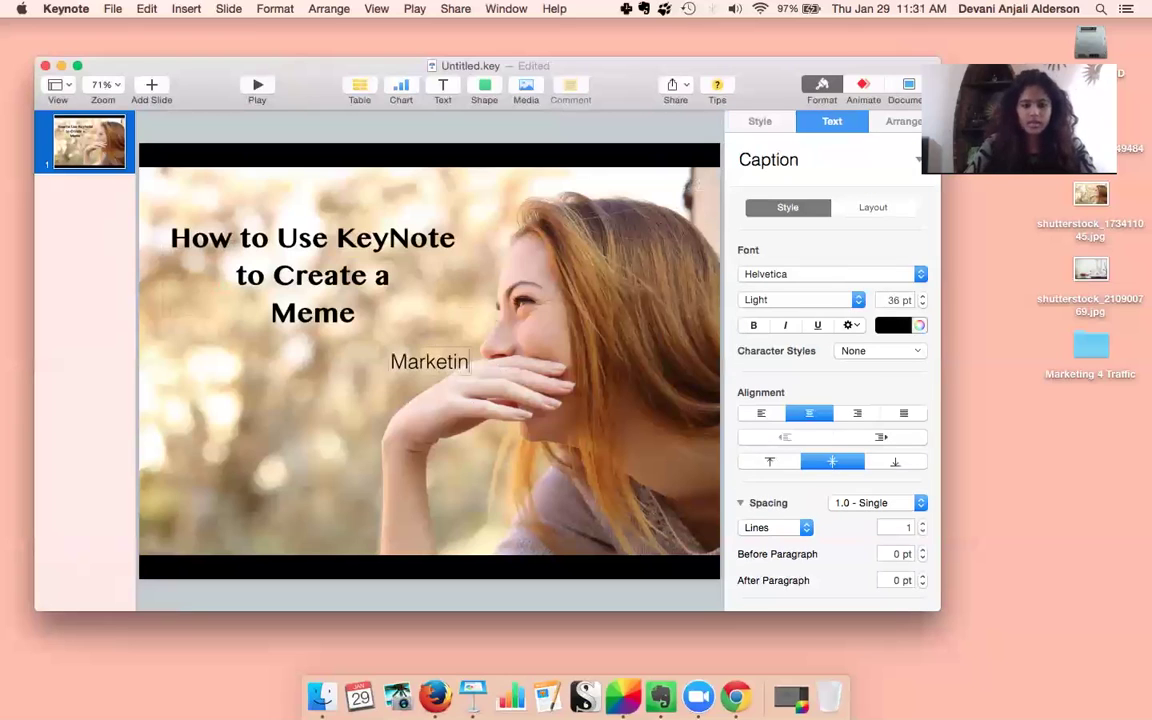
pyautogui.write('g4Traffic.com')
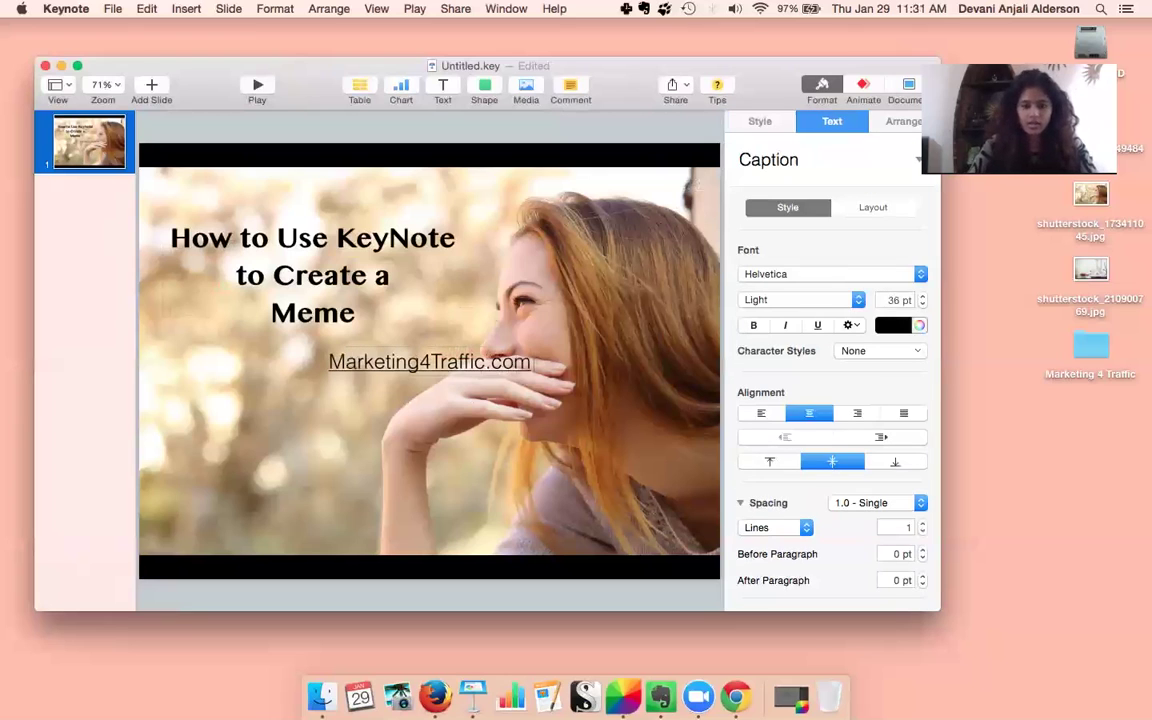
# Move the web address text box to the lower-left area of the photo and deselect it
pyautogui.click(372, 387)
pyautogui.moveTo(395, 375); pyautogui.dragTo(252, 541)
pyautogui.click(280, 471)
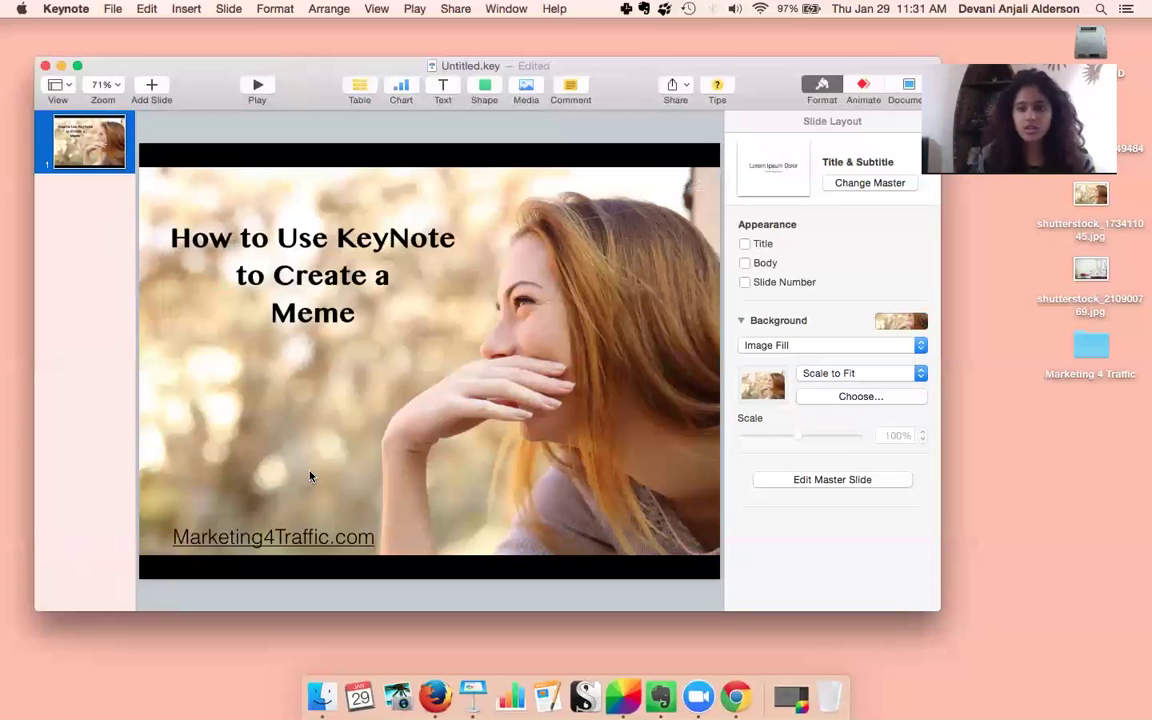
# Remove the webpage link from the "Marketing4Traffic.com" text and clear the text from its box
pyautogui.click(274, 541)
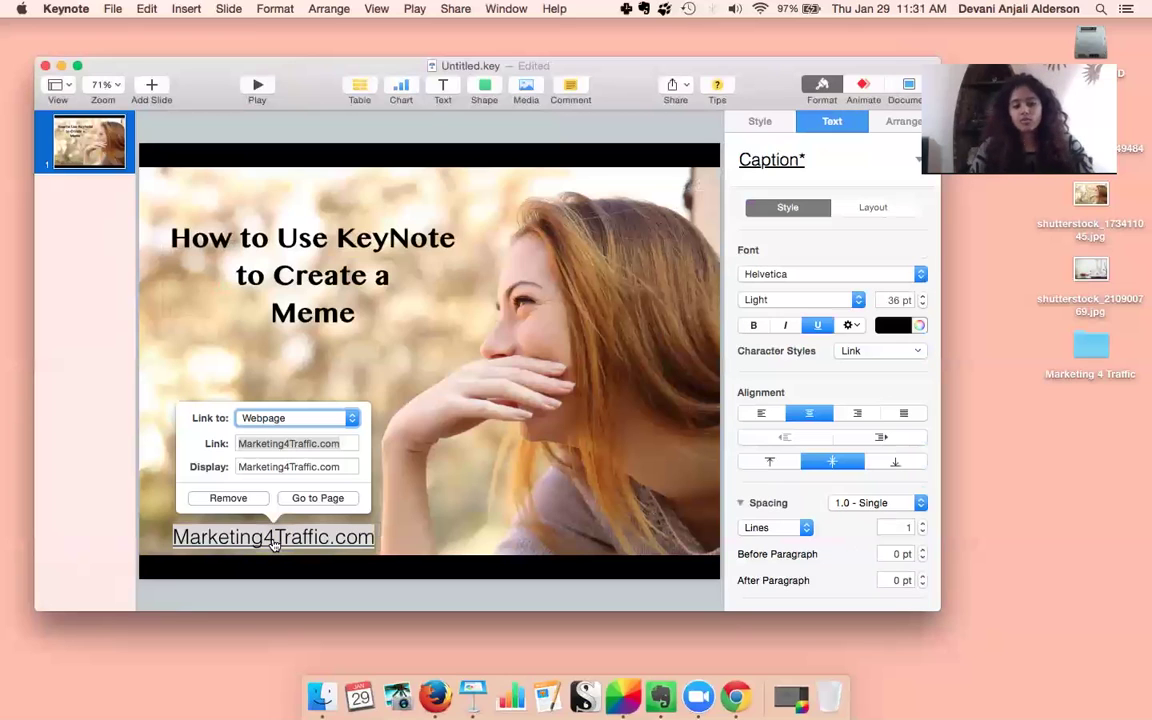
pyautogui.click(226, 494)
pyautogui.press('BackSpace')
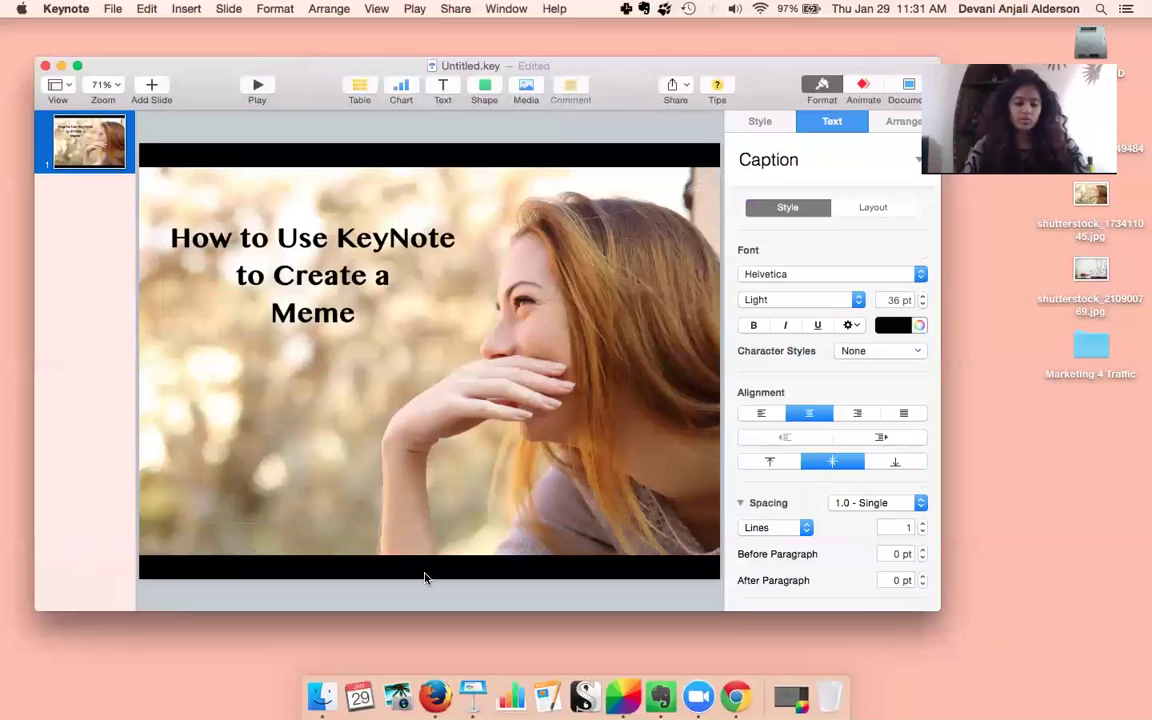
# Enter "Facebook.com/Marketing4Traffic" in the emptied text box, correcting the typing mistakes
pyautogui.write('Fce')
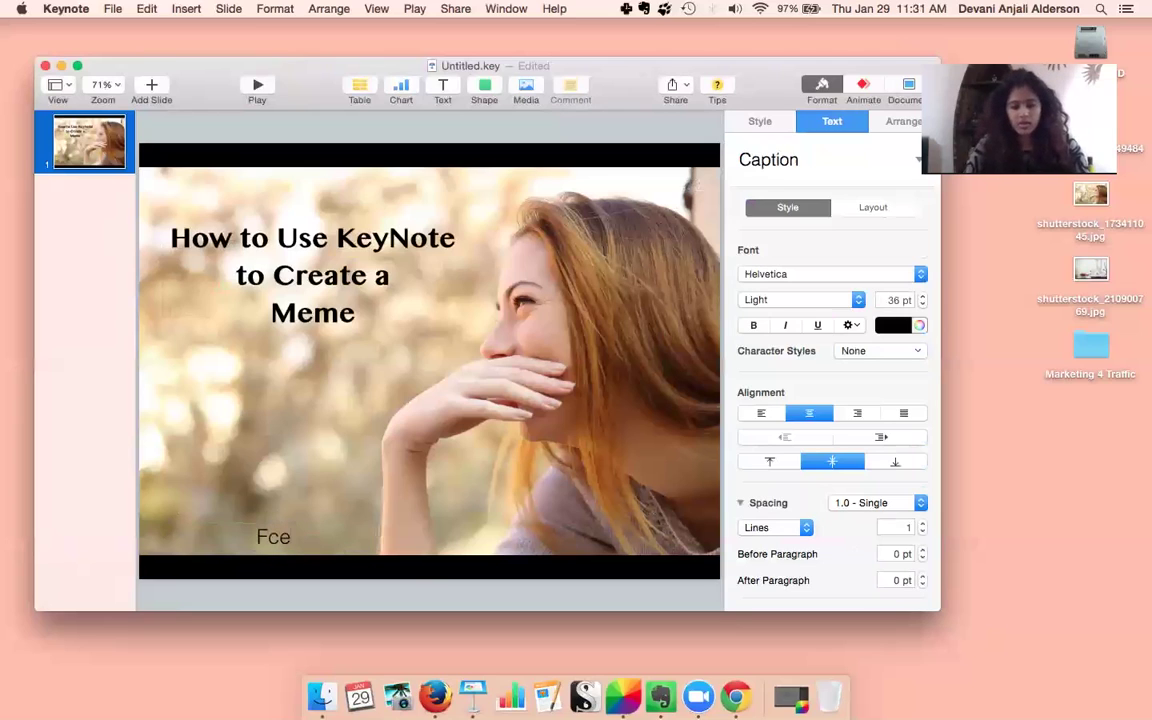
pyautogui.press('BackSpace')
pyautogui.press('BackSpace')
pyautogui.write('ae')
pyautogui.press('BackSpace')
pyautogui.write('cebook.com/Marek')
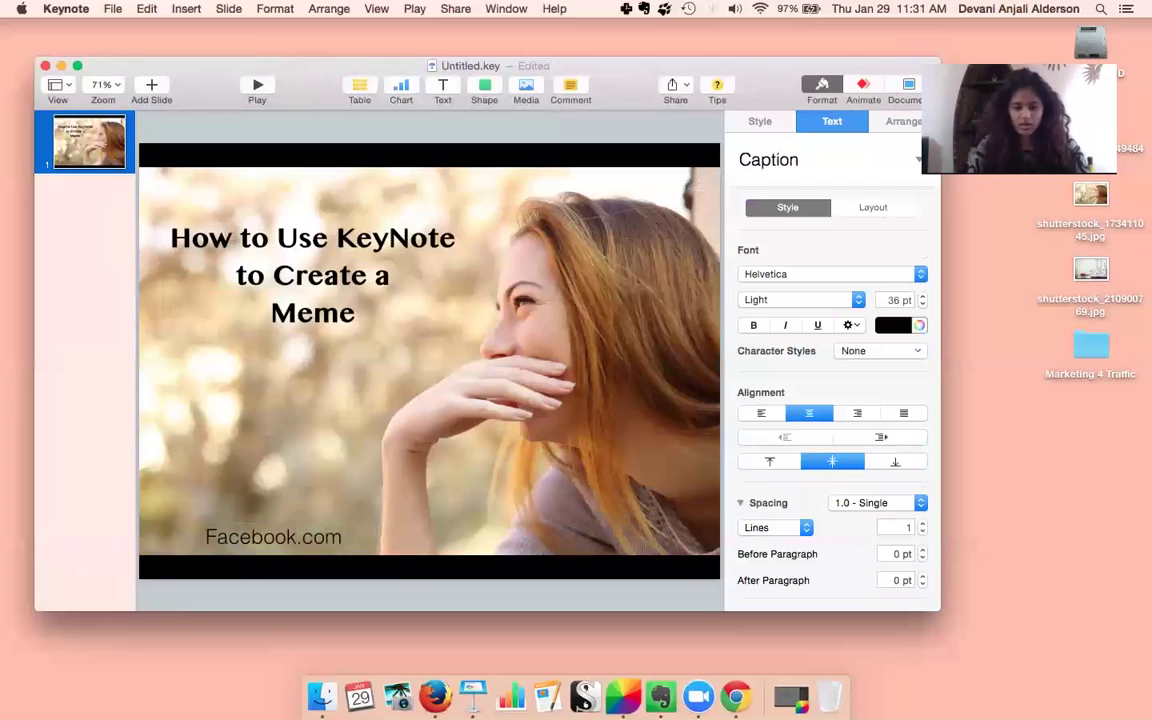
pyautogui.press('BackSpace')
pyautogui.press('BackSpace')
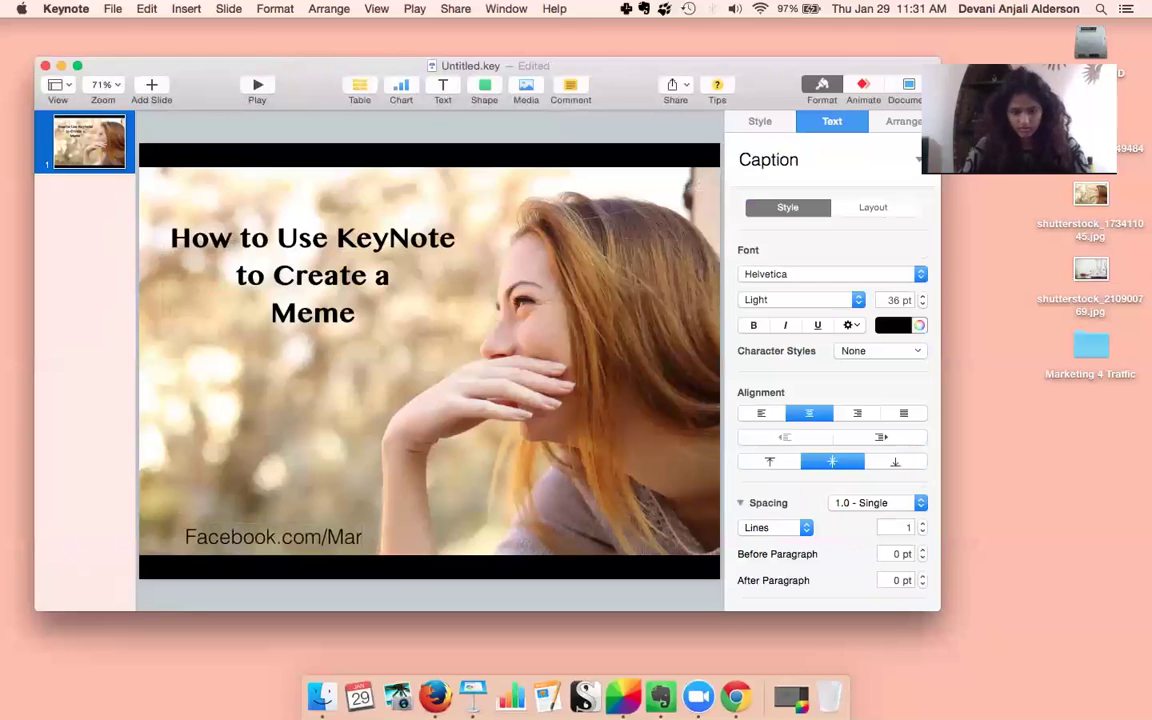
pyautogui.write('keting4Traffic')
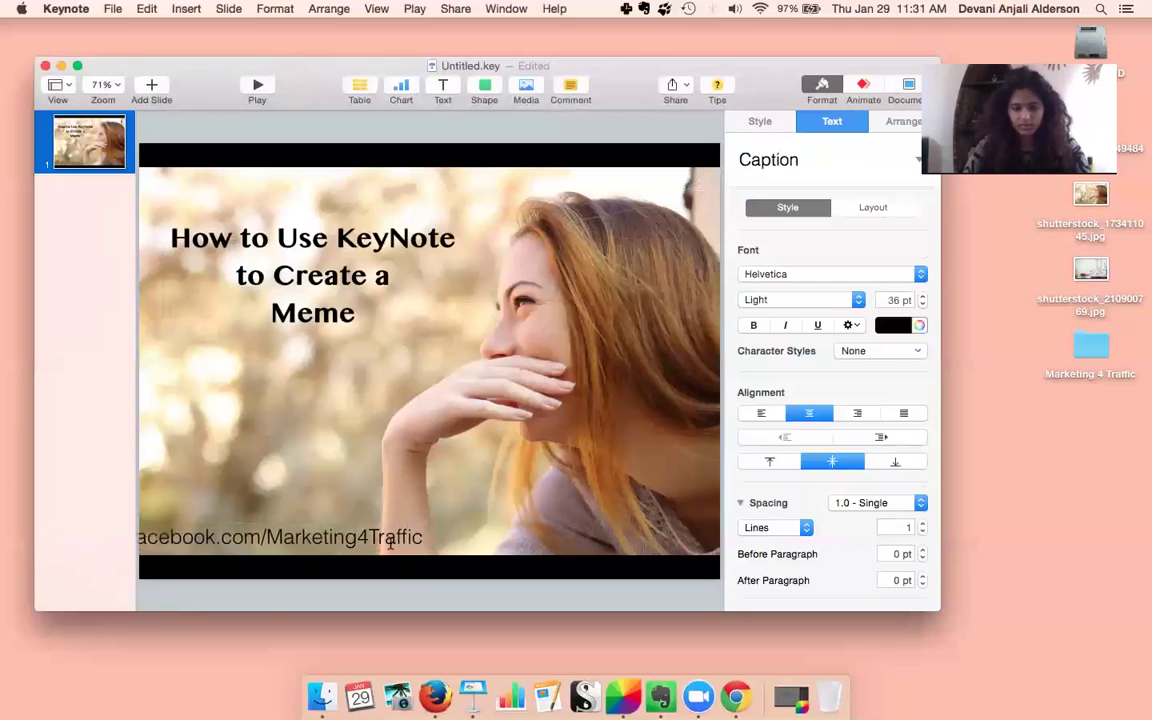
# Move the Facebook address text box to the right so the whole address fits on the slide
pyautogui.click(255, 486)
pyautogui.moveTo(236, 527); pyautogui.dragTo(278, 527)
pyautogui.click(290, 481)
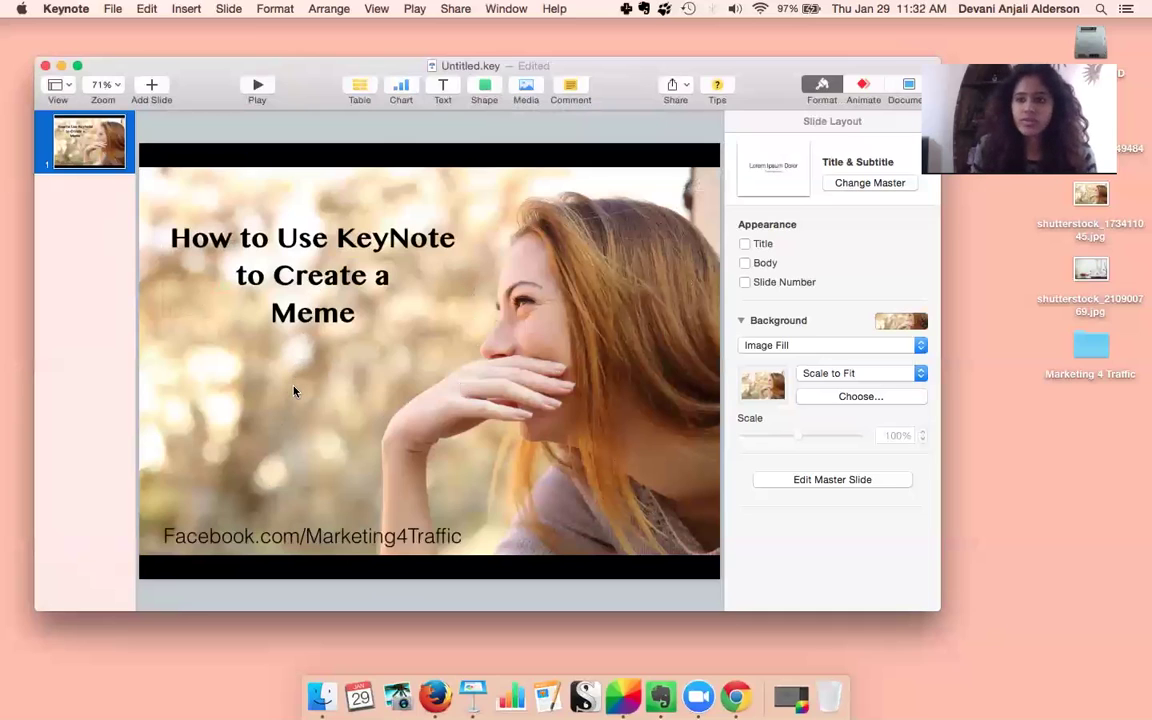
# Add a rounded rectangle and place it between the caption and the Facebook address, stretched into a wide box
pyautogui.click(485, 90)
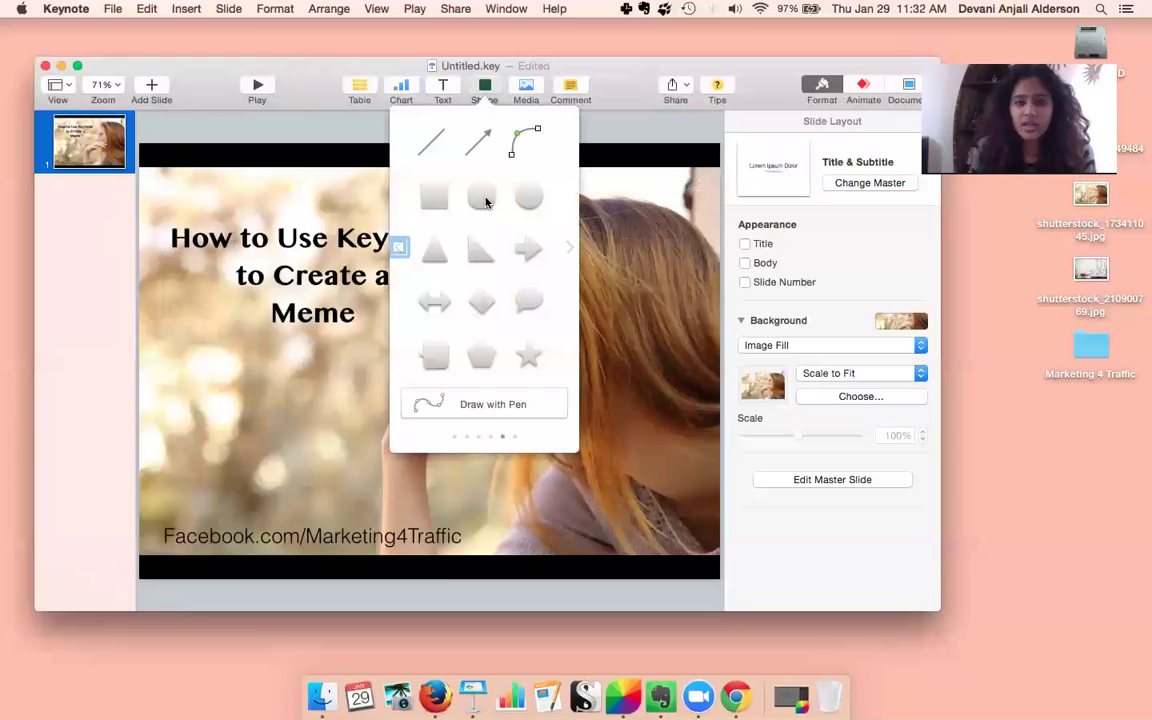
pyautogui.click(486, 203)
pyautogui.moveTo(429, 355); pyautogui.dragTo(420, 481)
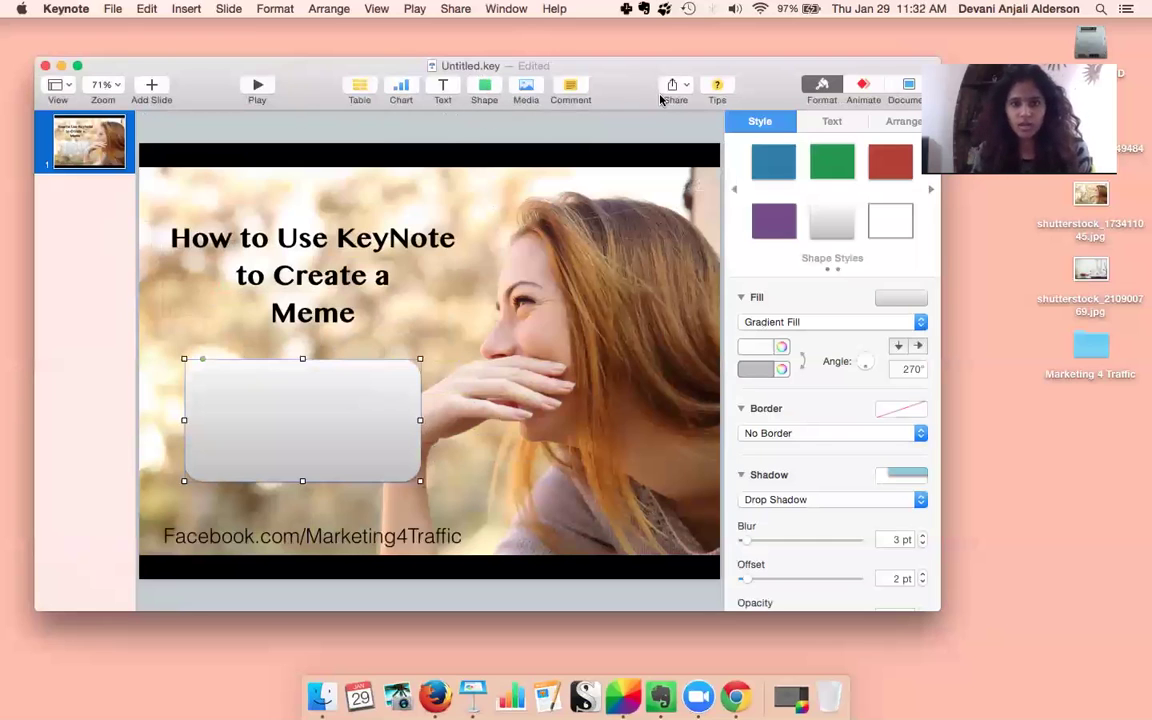
pyautogui.moveTo(308, 79); pyautogui.dragTo(312, 99)
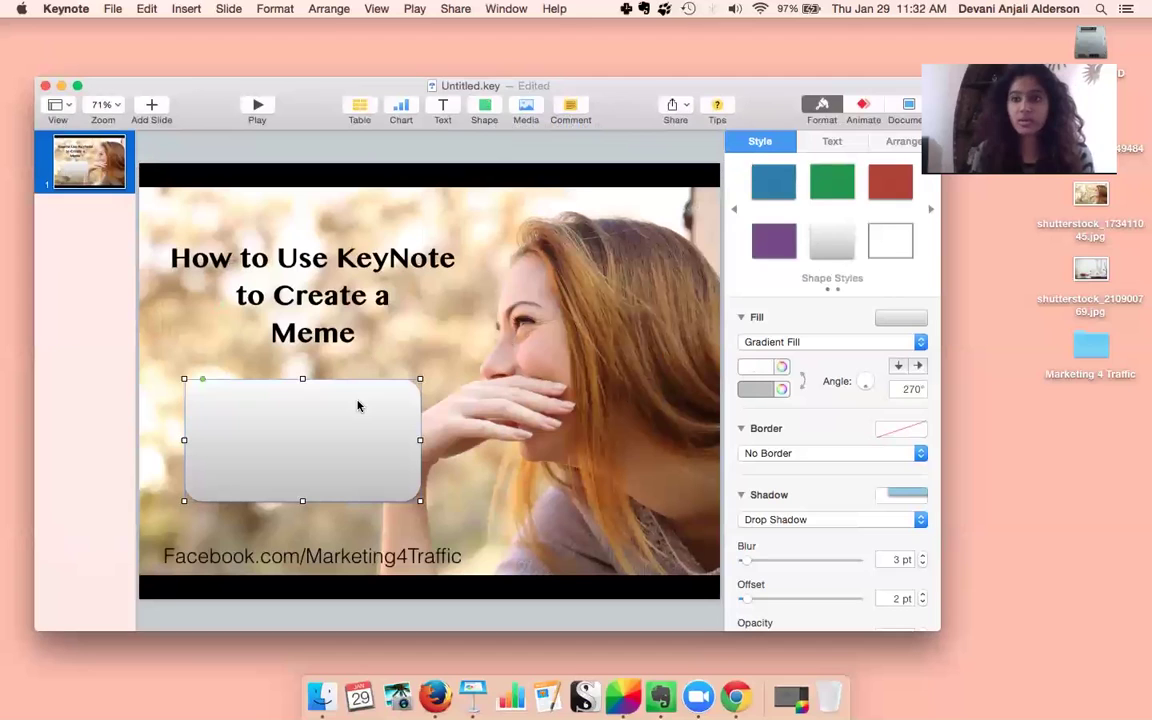
# Move the rounded rectangle up over the caption and resize it to cover all three lines
pyautogui.moveTo(358, 405); pyautogui.dragTo(311, 426)
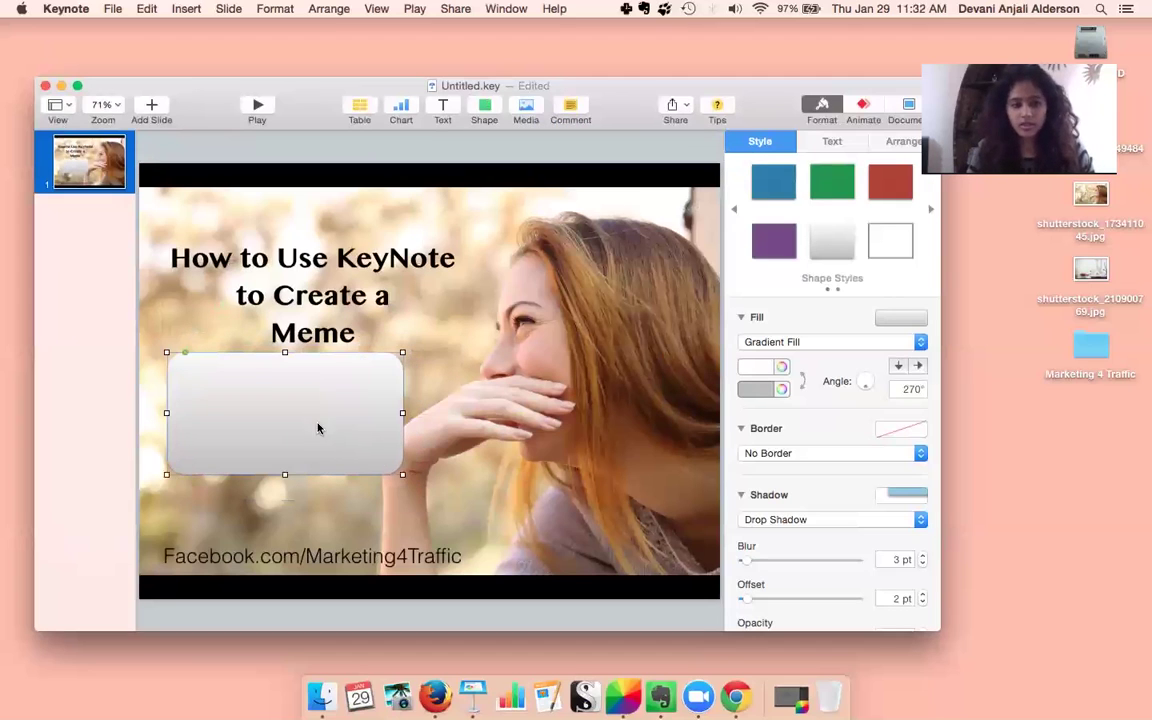
pyautogui.click(411, 483)
pyautogui.click(372, 460)
pyautogui.moveTo(403, 476); pyautogui.dragTo(386, 342)
# Send the rounded rectangle behind the caption and reposition the caption text centered within it
pyautogui.rightClick(386, 342)
pyautogui.click(409, 363)
pyautogui.click(375, 381)
pyautogui.click(340, 305)
pyautogui.moveTo(340, 305); pyautogui.dragTo(347, 320)
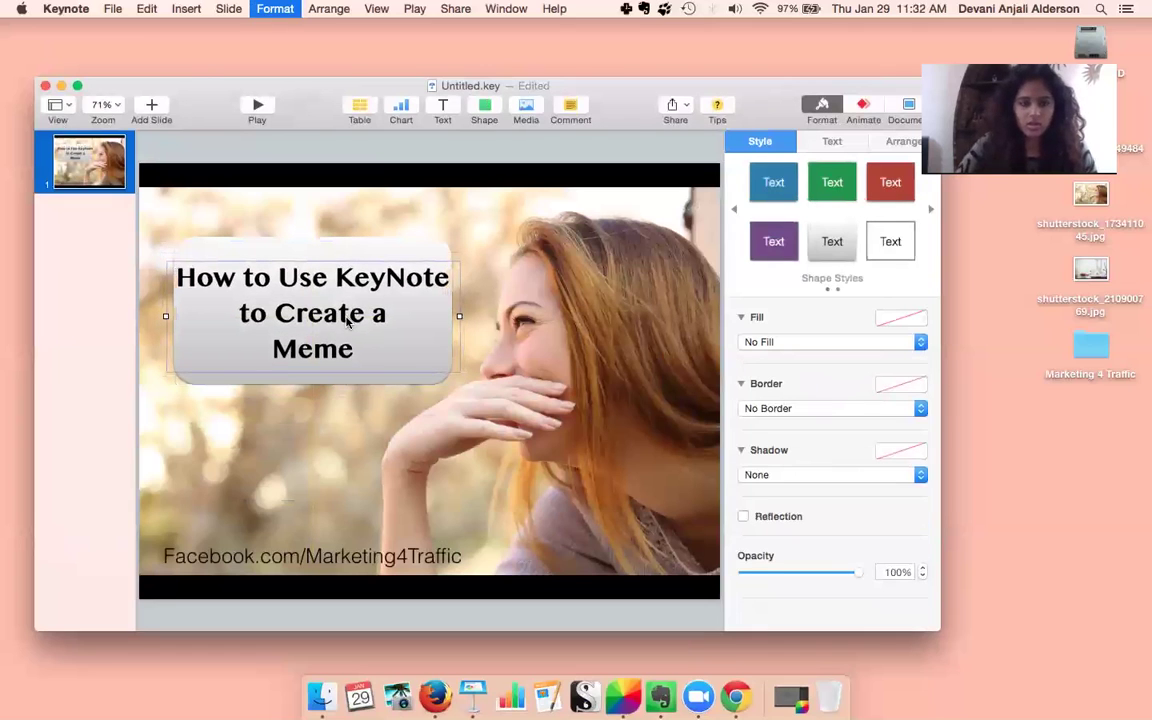
# Reduce the opacity of the rounded rectangle behind the caption to 31%
pyautogui.click(357, 190)
pyautogui.click(338, 249)
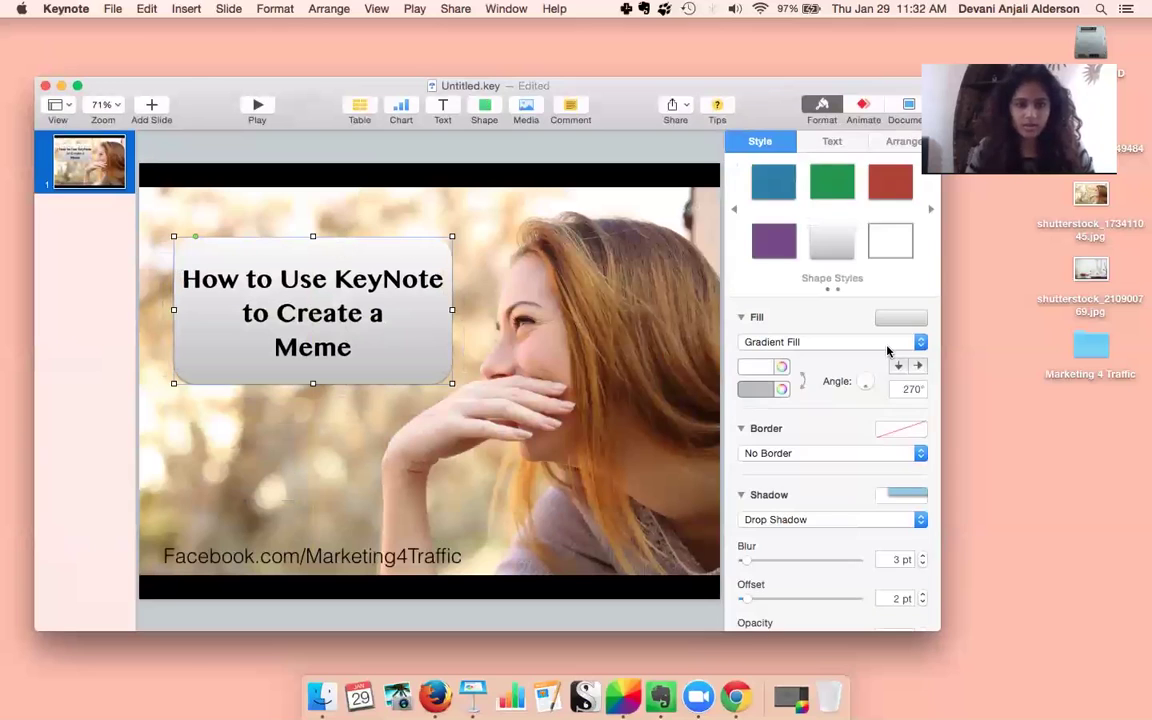
pyautogui.scroll(-5, 841, 504)
pyautogui.scroll(3, 806, 320)
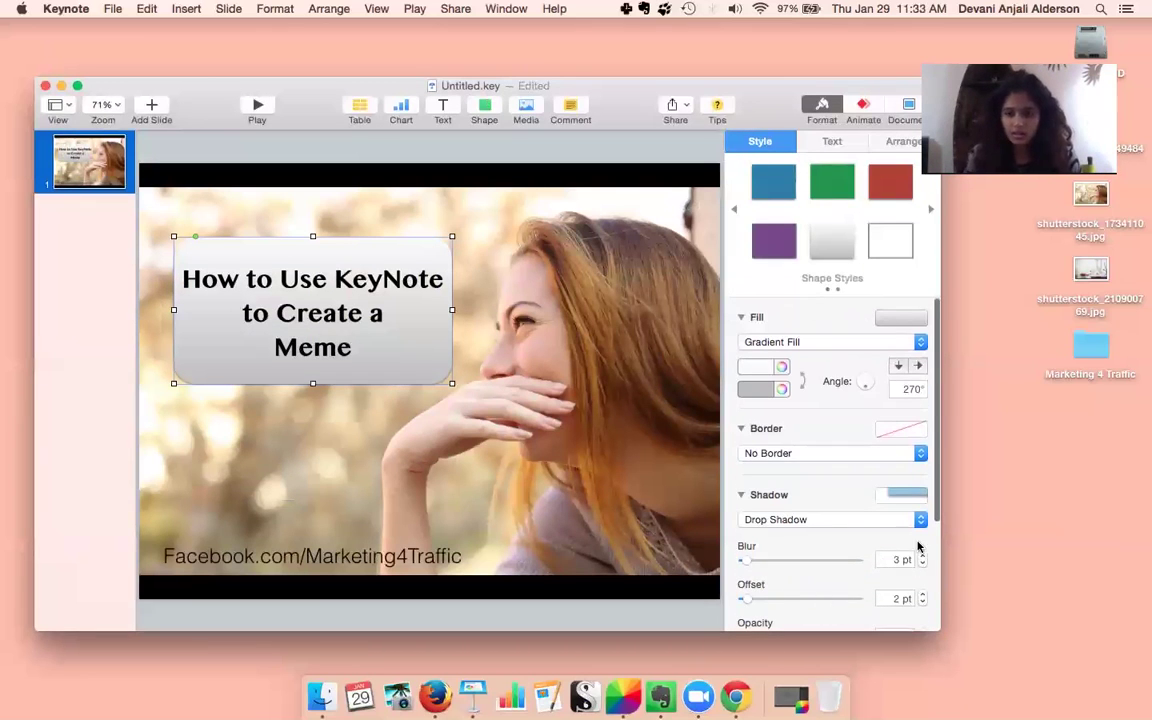
pyautogui.scroll(-5, 766, 500)
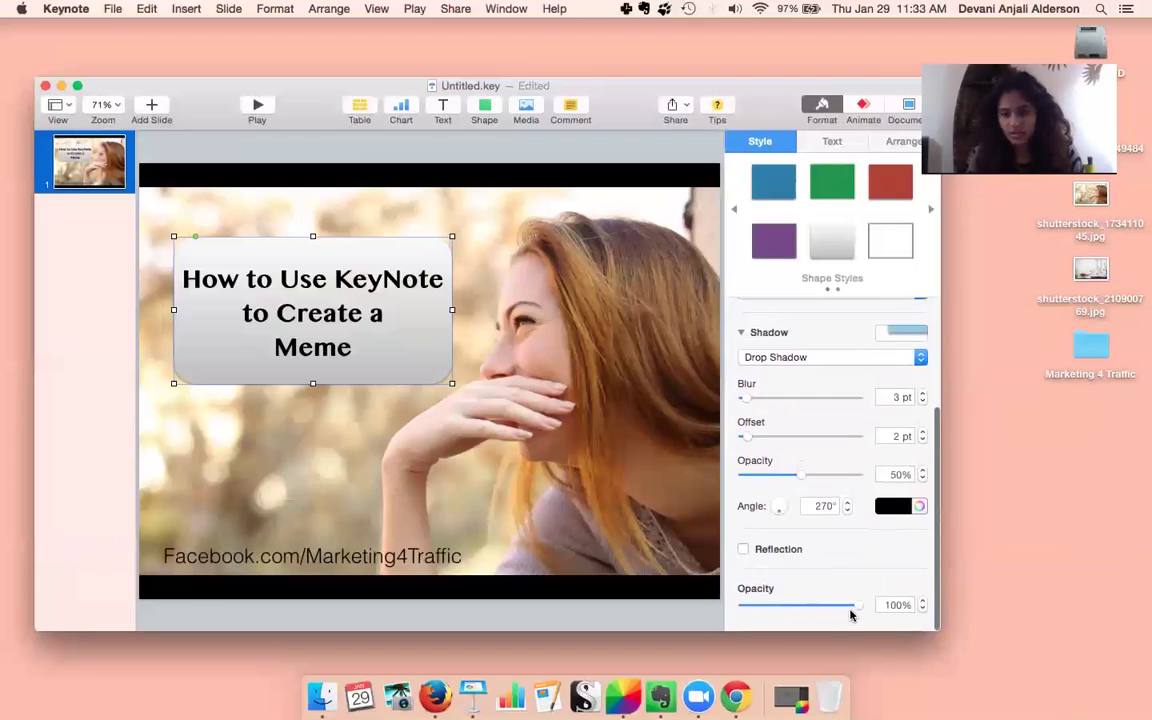
pyautogui.moveTo(856, 608); pyautogui.dragTo(778, 606)
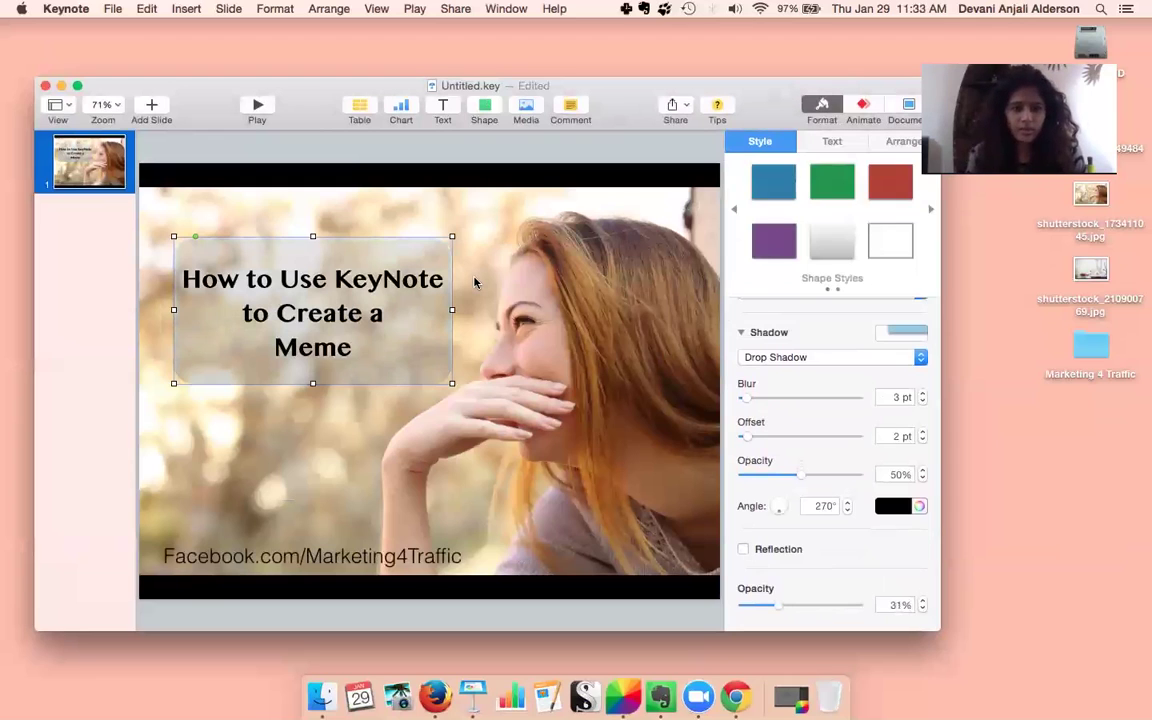
pyautogui.click(203, 432)
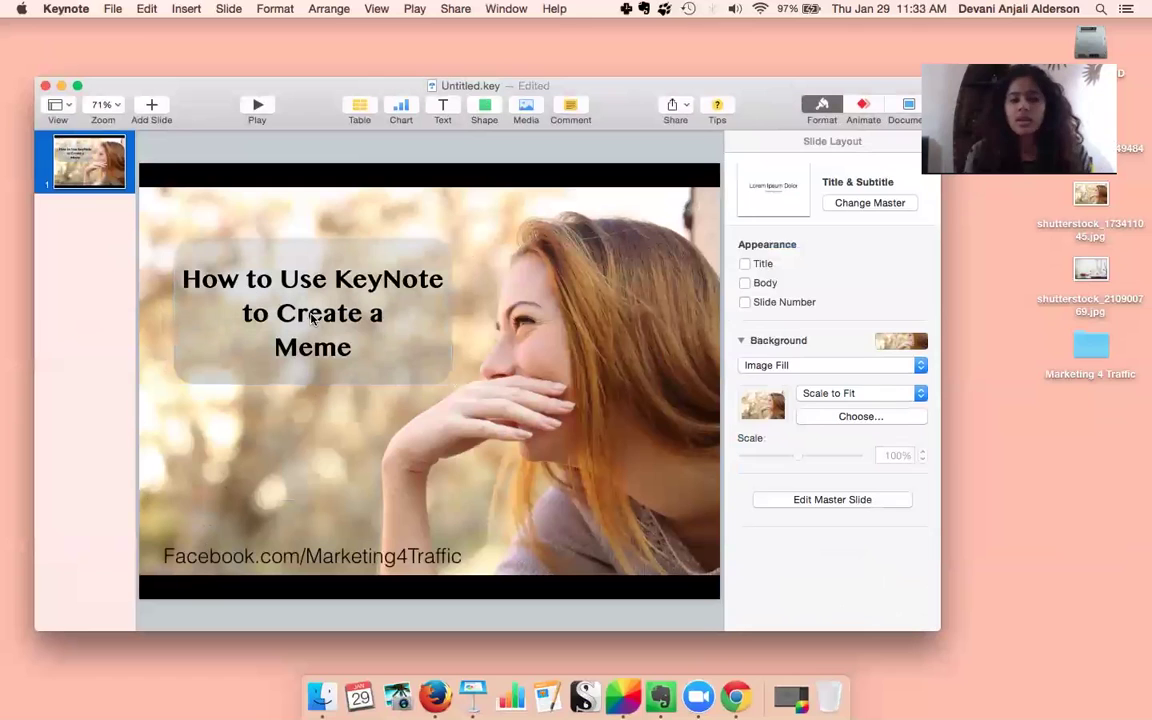
# Recolor all three lines of the caption, trying light purple before applying the darkest orange-brown
pyautogui.doubleClick(354, 316)
pyautogui.moveTo(365, 342); pyautogui.dragTo(172, 265)
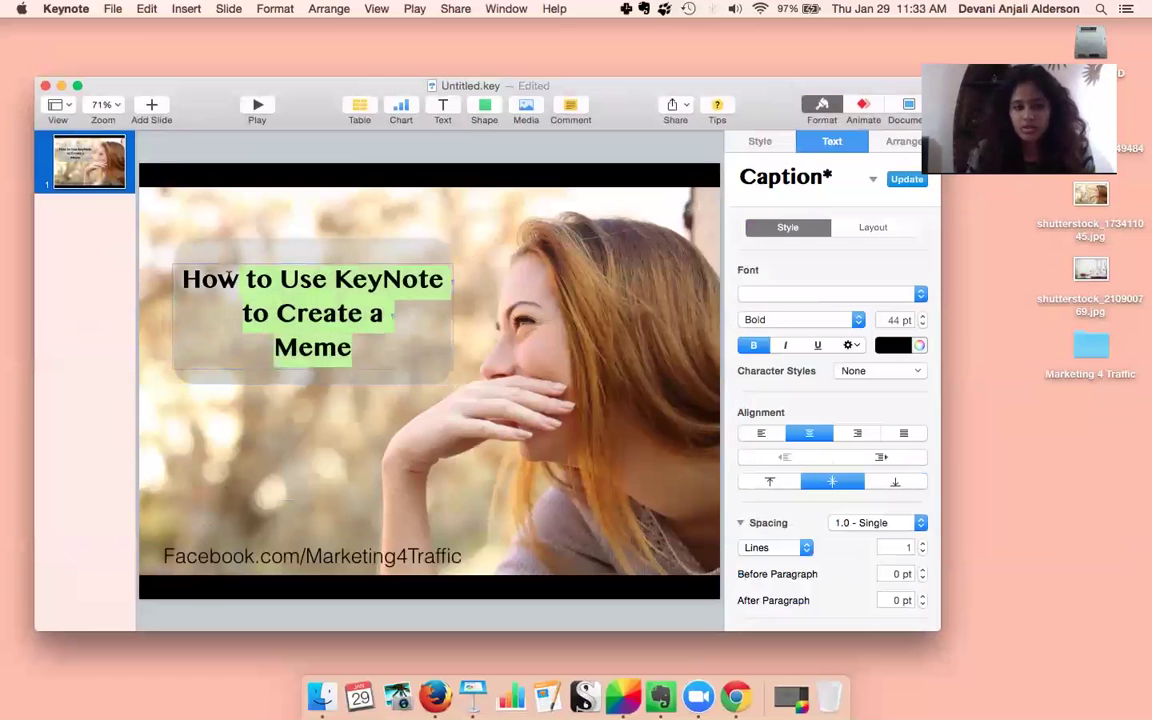
pyautogui.click(905, 345)
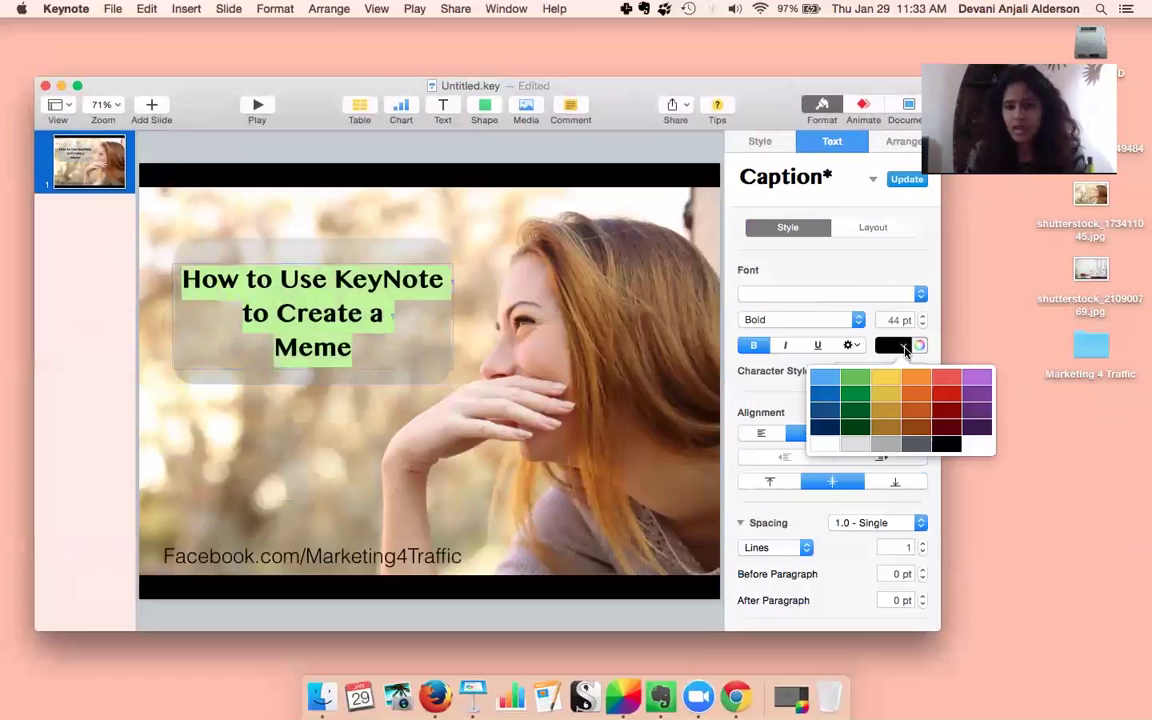
pyautogui.click(980, 379)
pyautogui.click(893, 345)
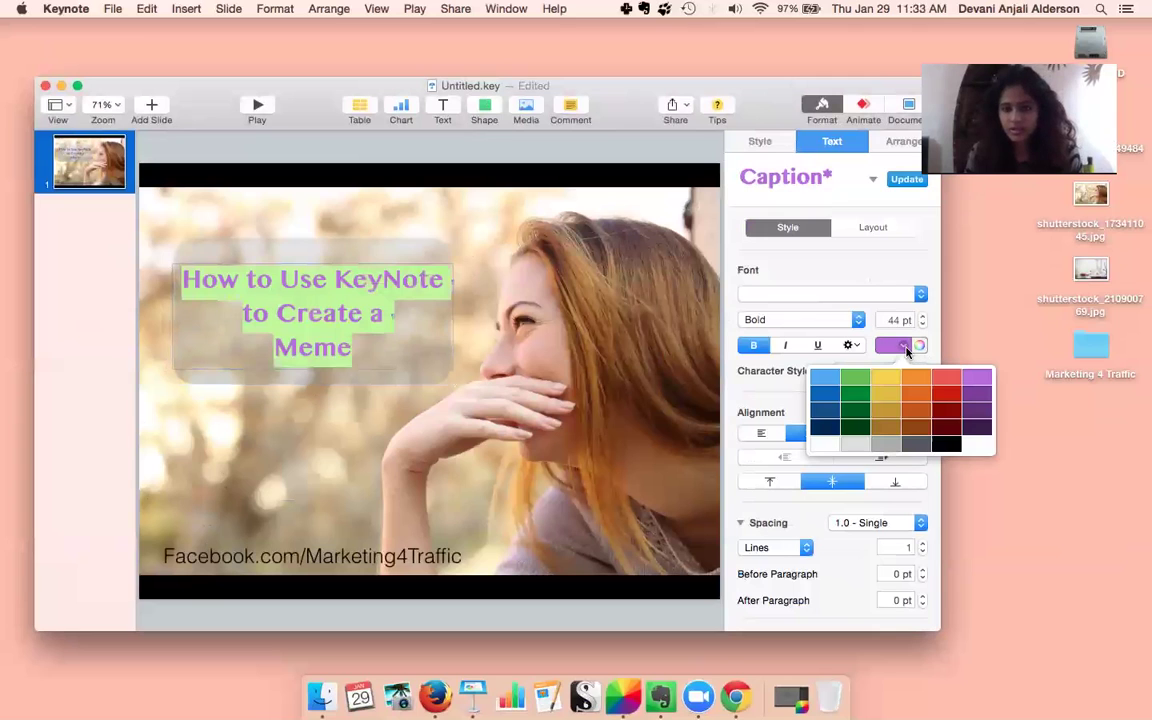
pyautogui.click(916, 434)
pyautogui.click(449, 507)
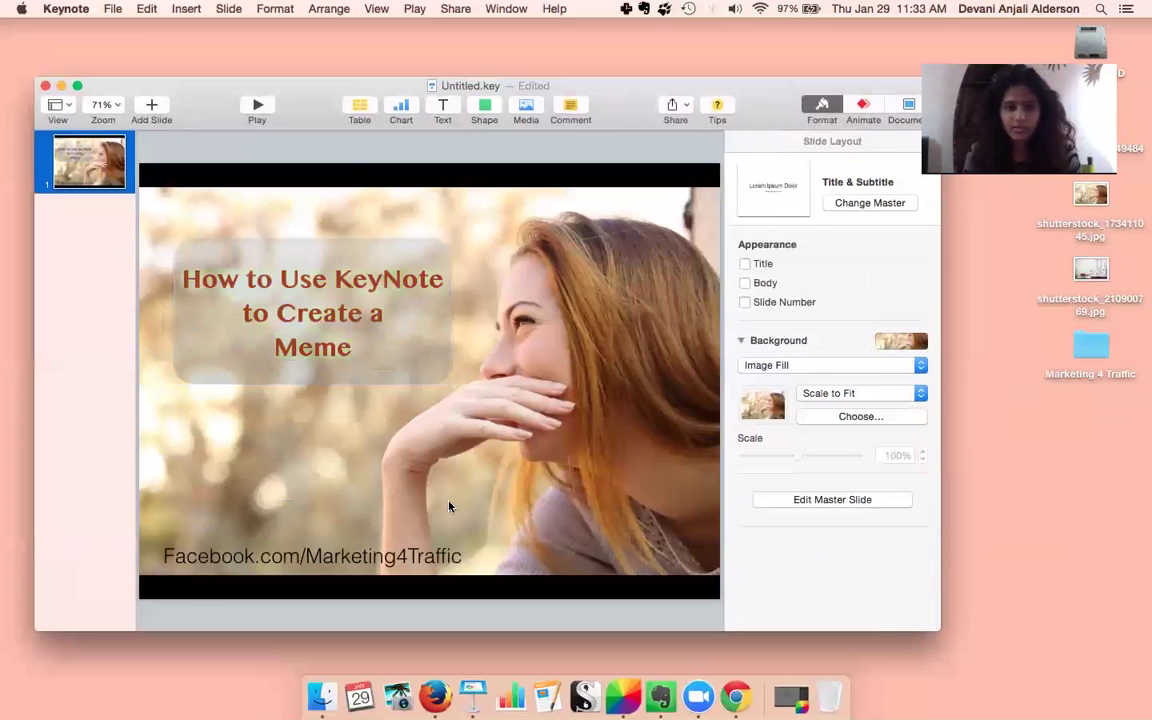
# Try the strikethrough option on the whole caption text and turn it off again
pyautogui.click(350, 327)
pyautogui.doubleClick(350, 327)
pyautogui.moveTo(391, 347); pyautogui.dragTo(182, 256)
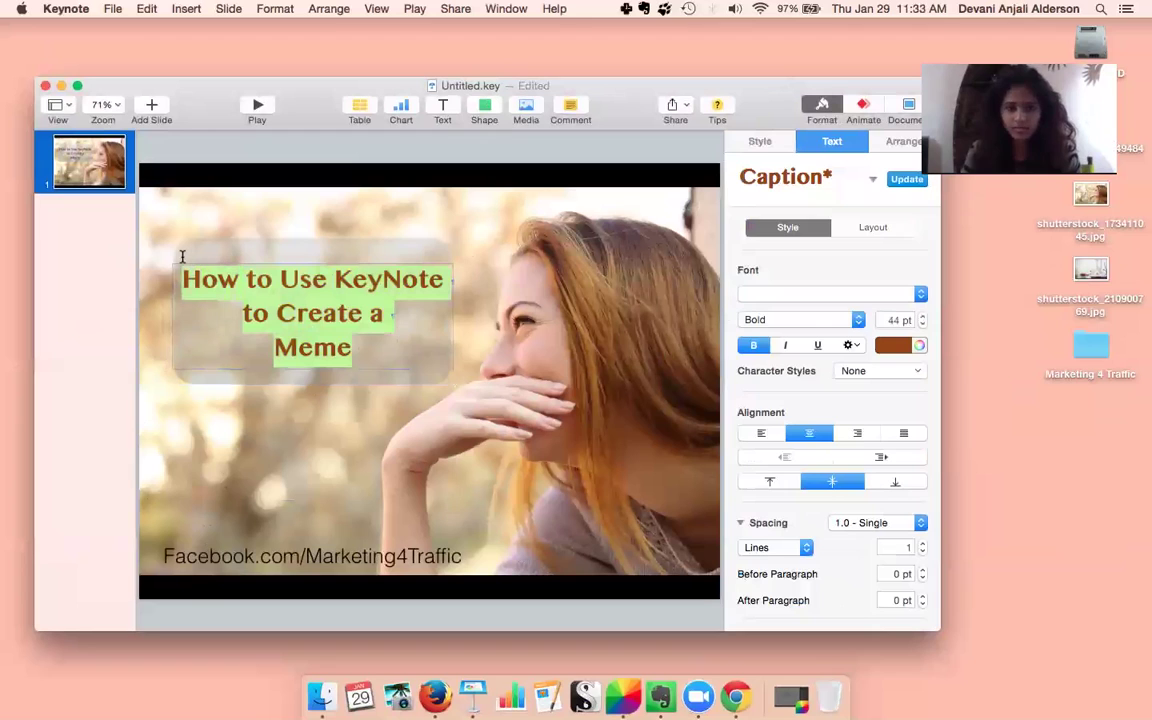
pyautogui.click(849, 345)
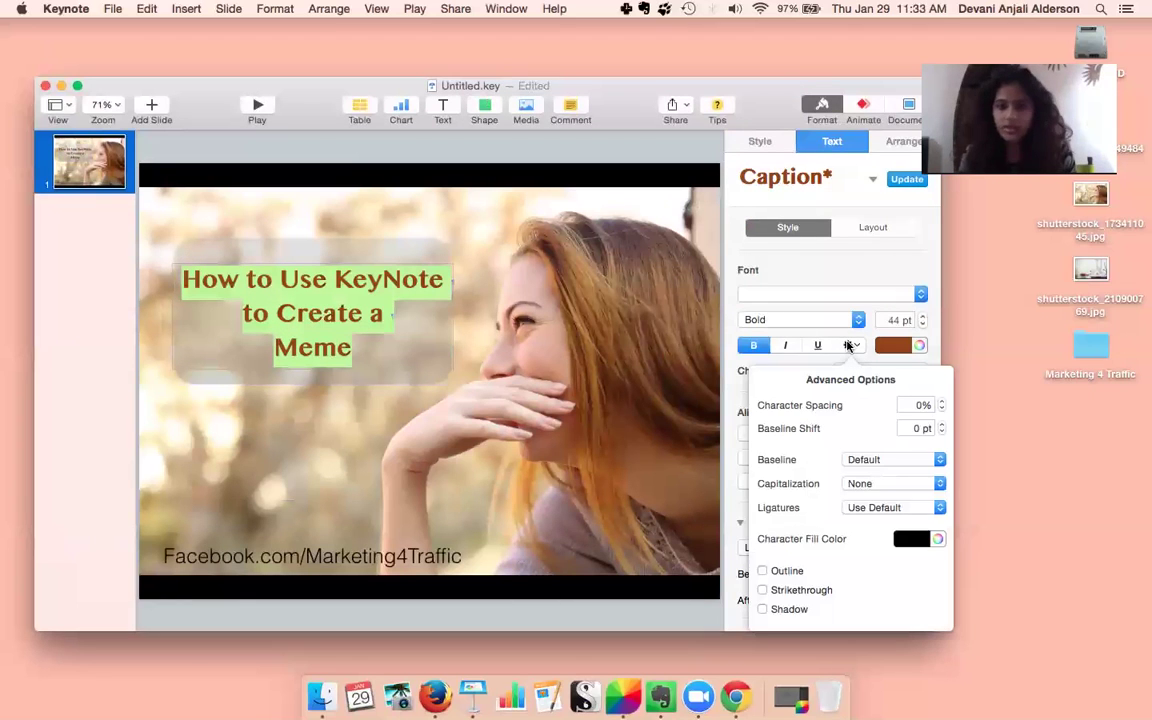
pyautogui.click(789, 591)
pyautogui.click(789, 591)
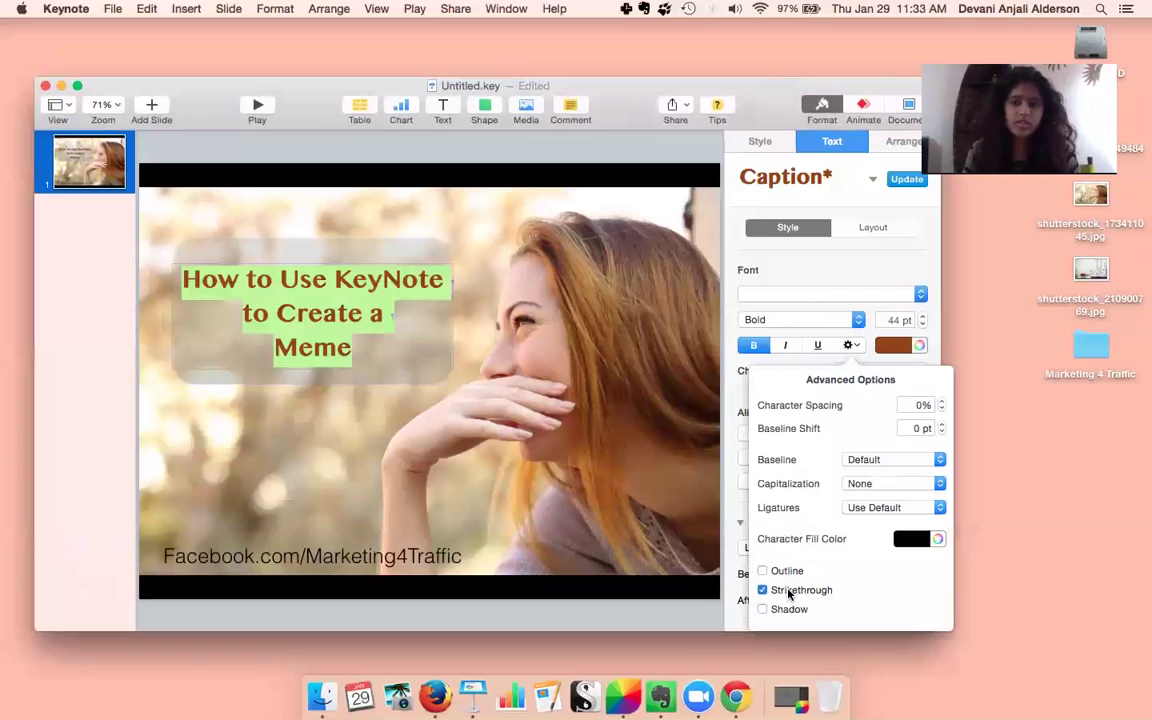
pyautogui.click(383, 313)
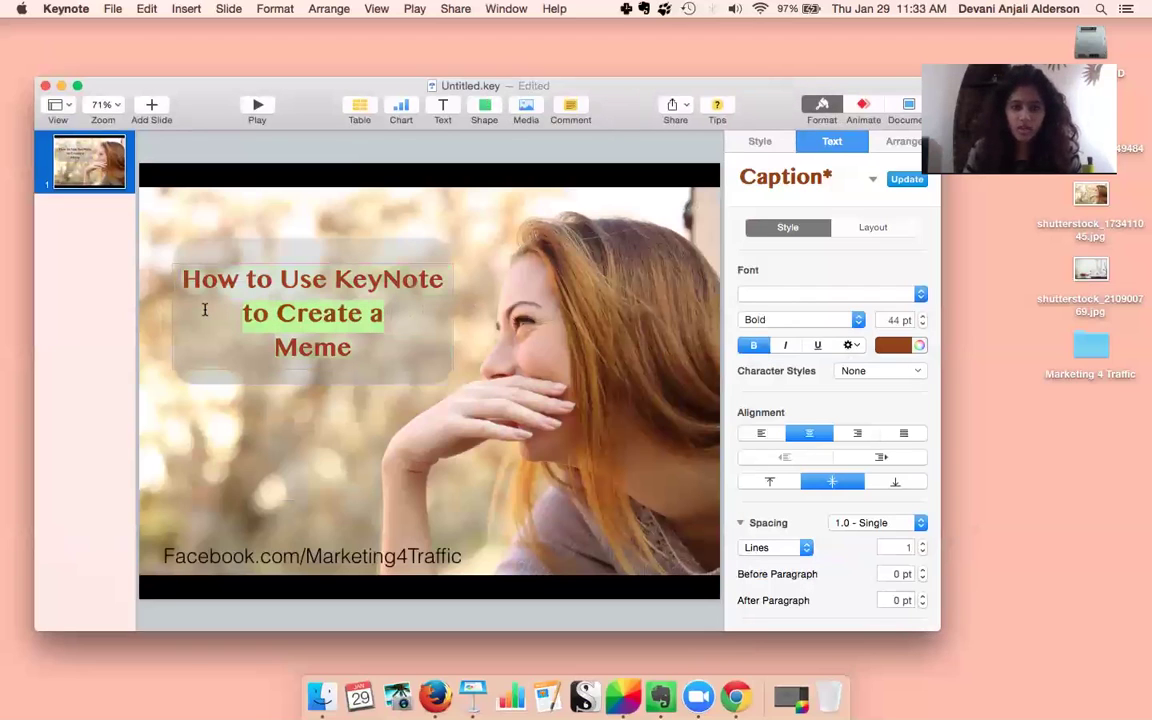
# Add a character shadow to the entire caption text
pyautogui.tripleClick(229, 329)
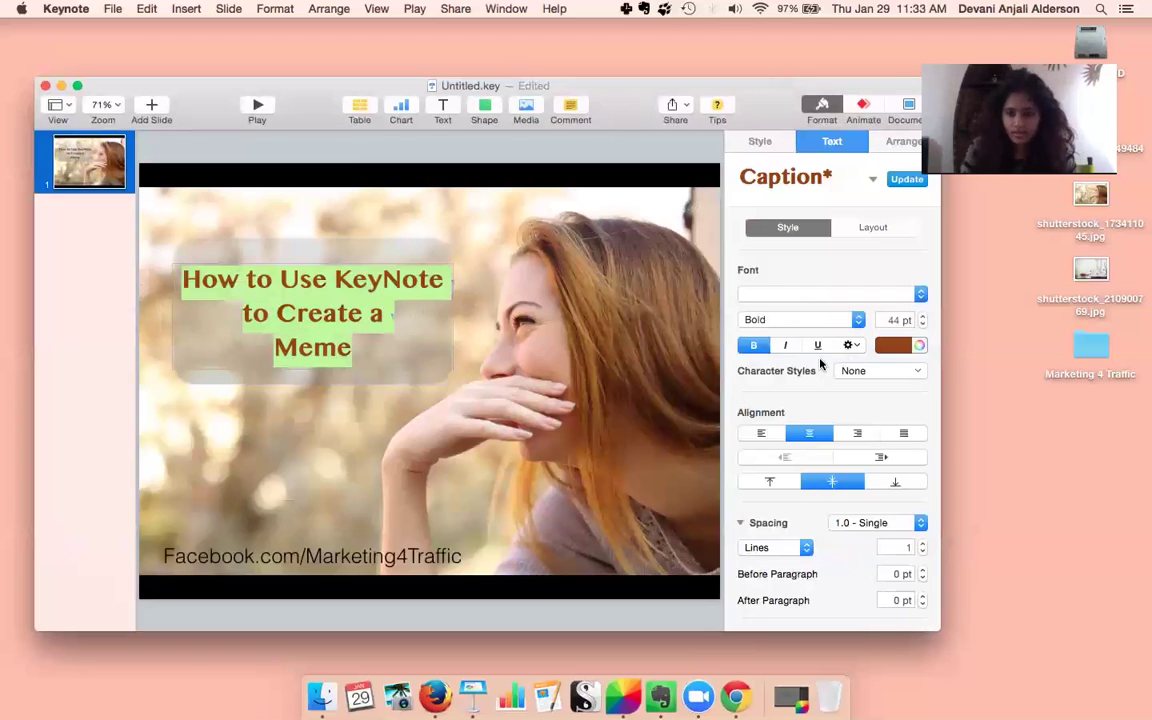
pyautogui.click(849, 345)
pyautogui.click(763, 610)
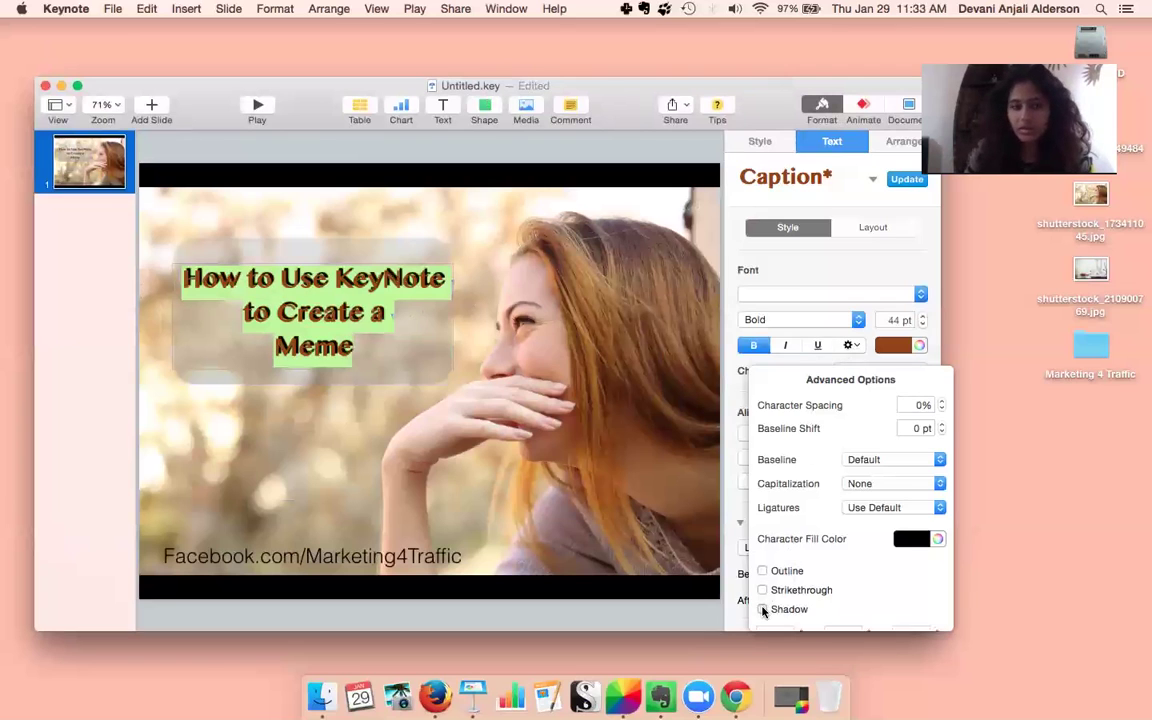
pyautogui.click(432, 458)
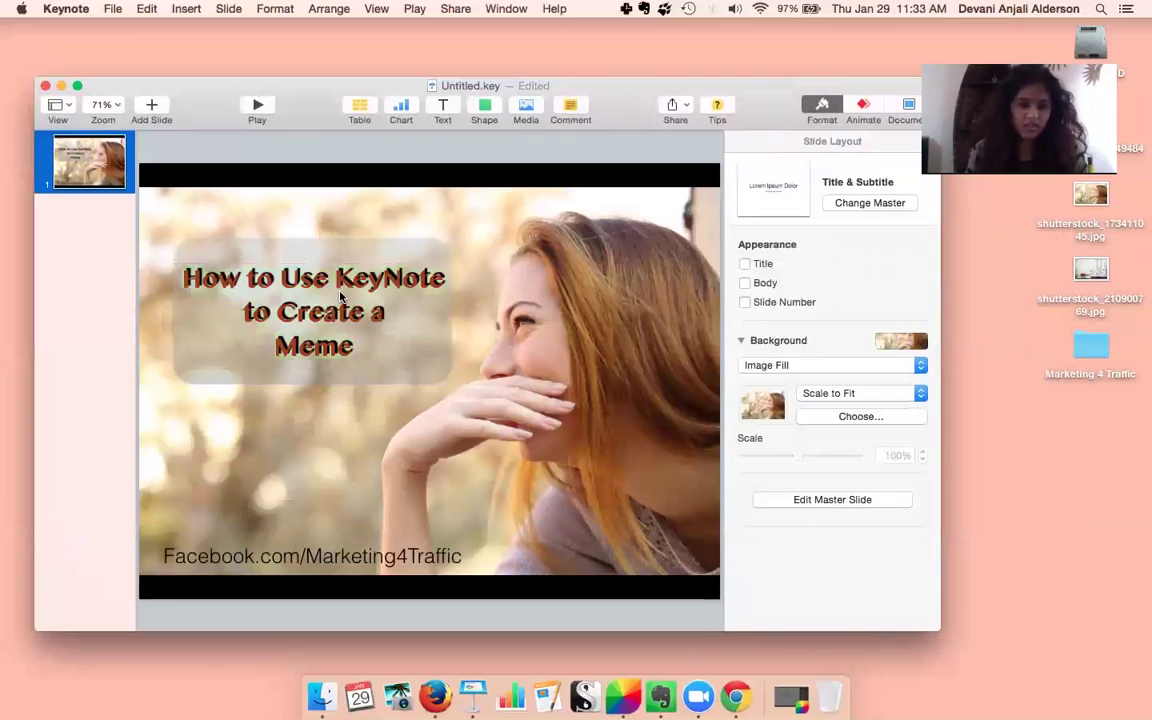
# Tighten the caption's character spacing to -8% and beyond, and ease it back toward normal
pyautogui.doubleClick(340, 296)
pyautogui.tripleClick(368, 352)
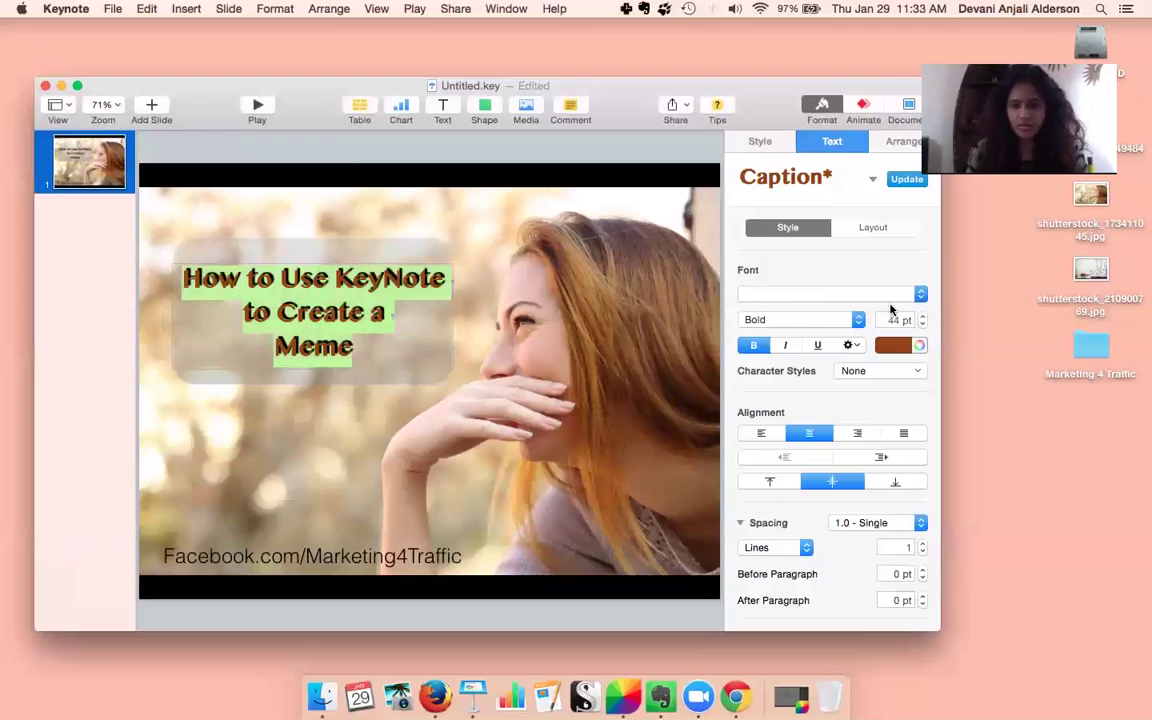
pyautogui.click(850, 345)
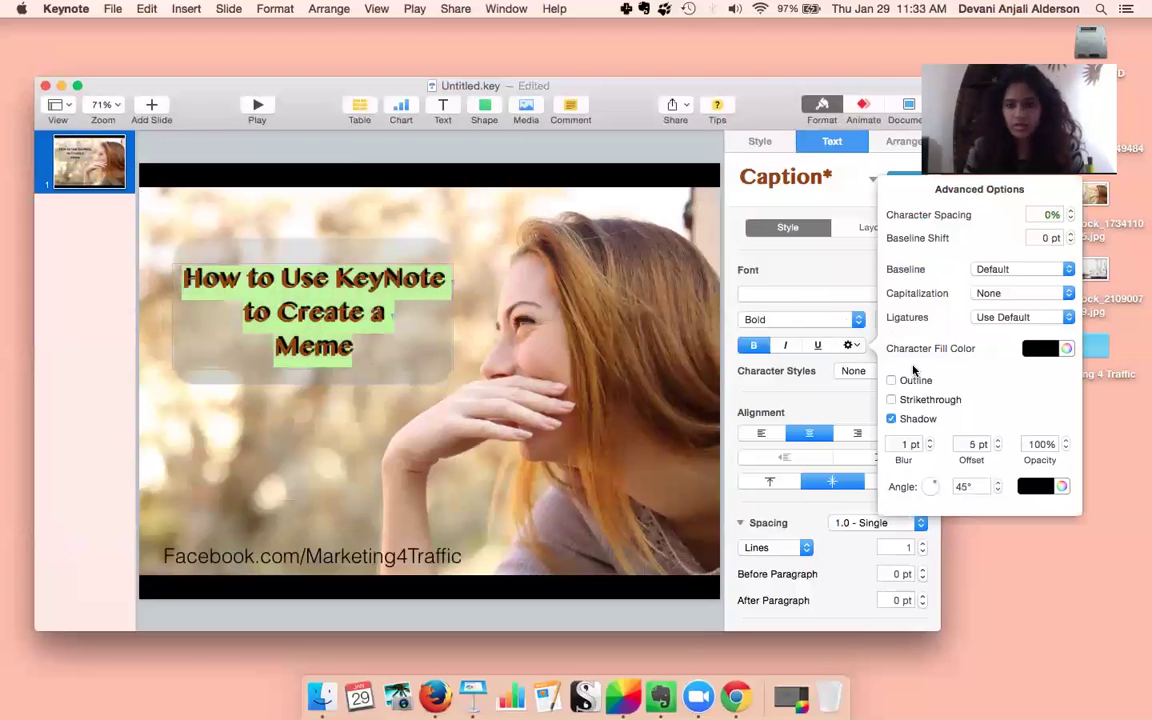
pyautogui.click(851, 345)
pyautogui.click(851, 345)
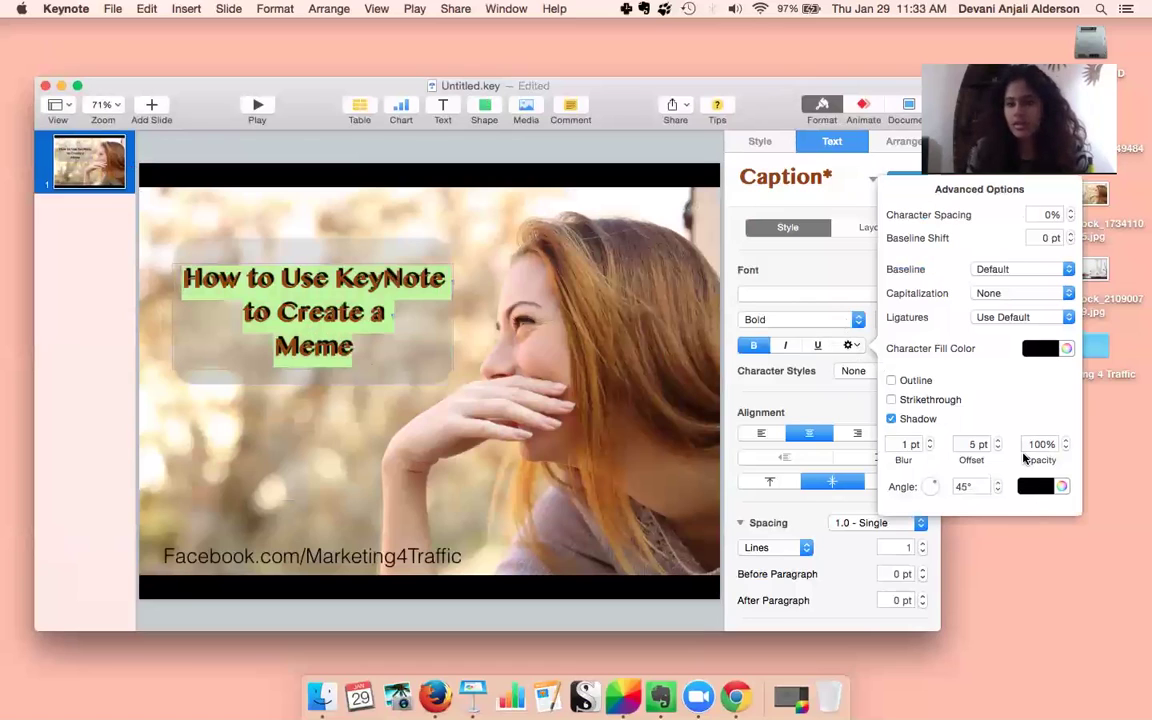
pyautogui.click(1070, 219)
pyautogui.click(1070, 219)
pyautogui.click(1070, 219)
pyautogui.click(1070, 219)
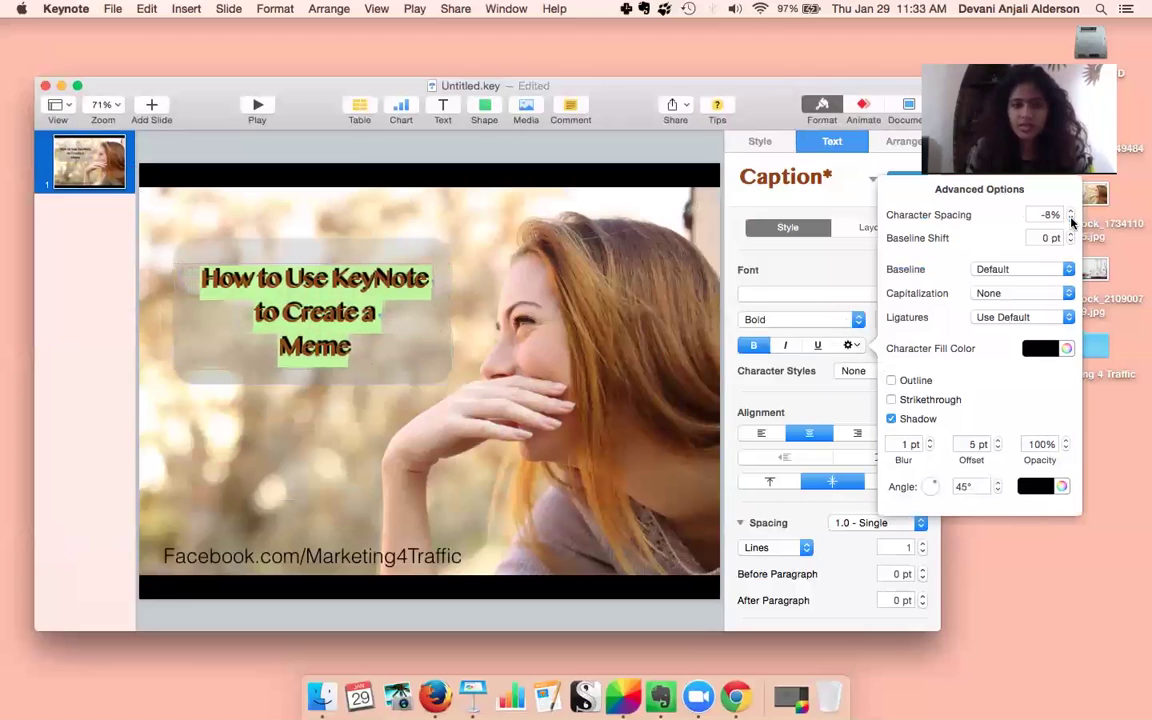
pyautogui.click(1070, 219)
pyautogui.click(1071, 212)
pyautogui.click(1071, 212)
pyautogui.click(1071, 212)
pyautogui.click(1071, 212)
# Try raising the caption's baseline shift and lower it again by the same amount
pyautogui.click(1070, 234)
pyautogui.click(1070, 234)
pyautogui.click(1070, 234)
pyautogui.click(1070, 234)
pyautogui.click(1070, 241)
pyautogui.click(1070, 241)
pyautogui.click(1070, 241)
pyautogui.click(1070, 241)
pyautogui.click(380, 350)
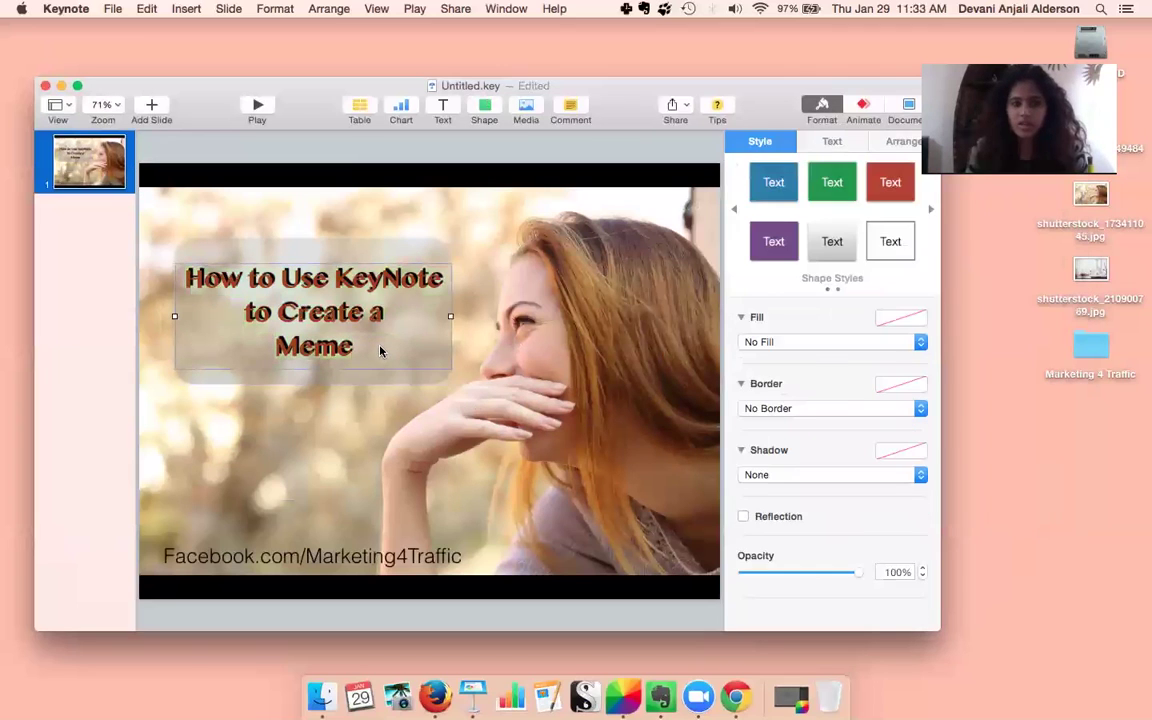
pyautogui.click(538, 467)
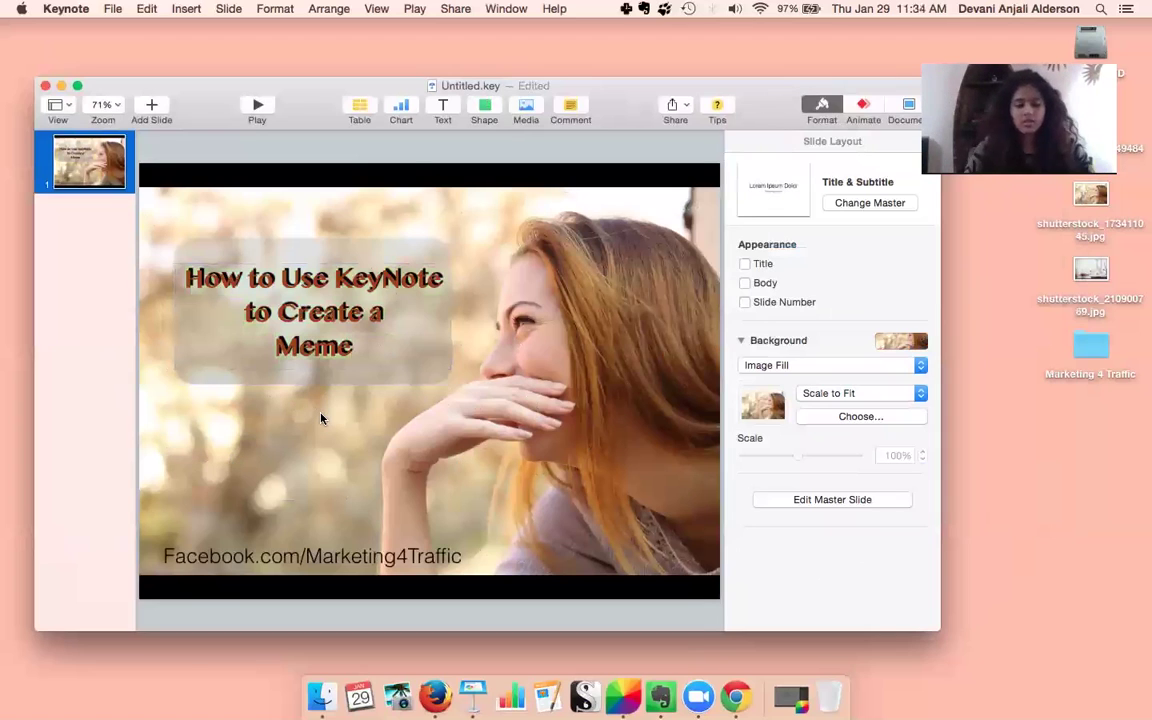
# Capture a screenshot of the slide's photo area without the black bars, and minimize the presentation window
pyautogui.press('super+shift+4')
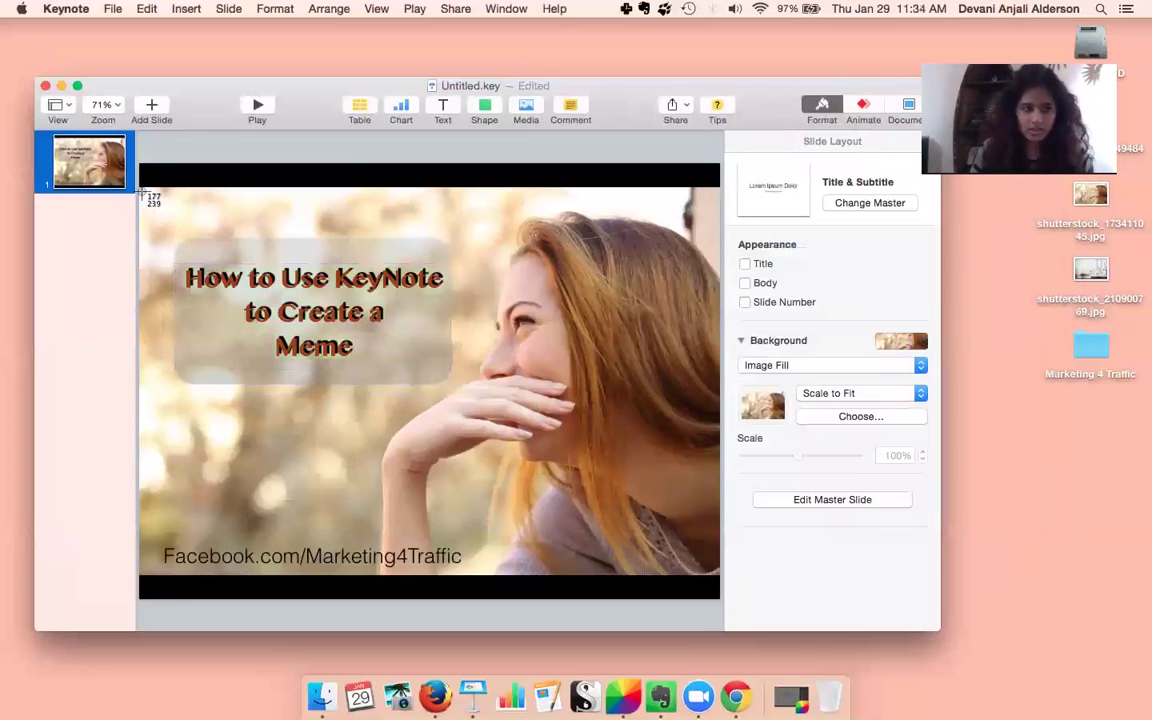
pyautogui.moveTo(141, 190); pyautogui.dragTo(717, 577)
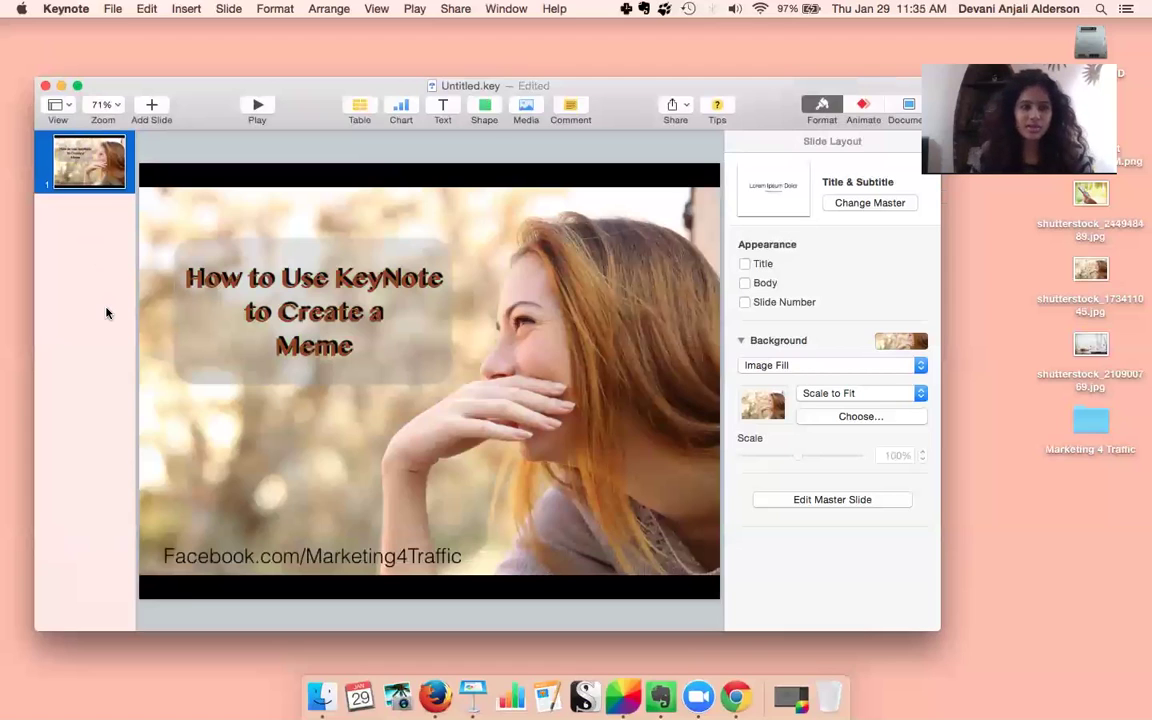
pyautogui.click(61, 87)
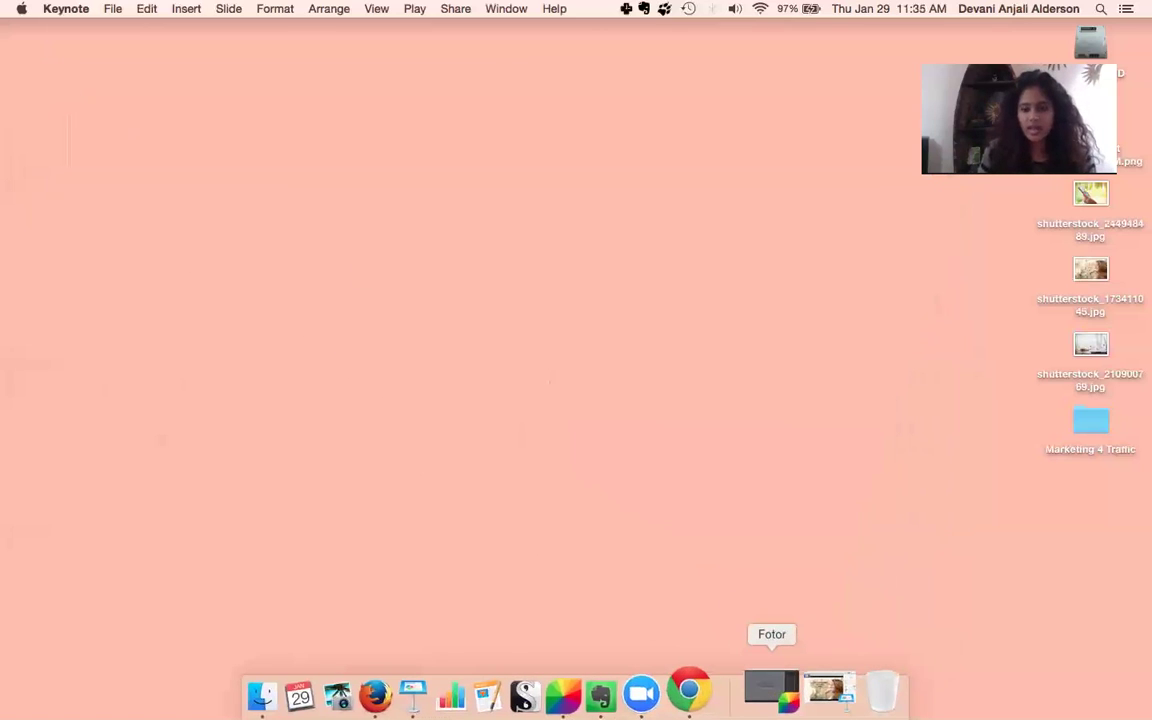
# Switch to Fotor and reposition and shrink its window so the whole tool area is uncovered
pyautogui.click(771, 688)
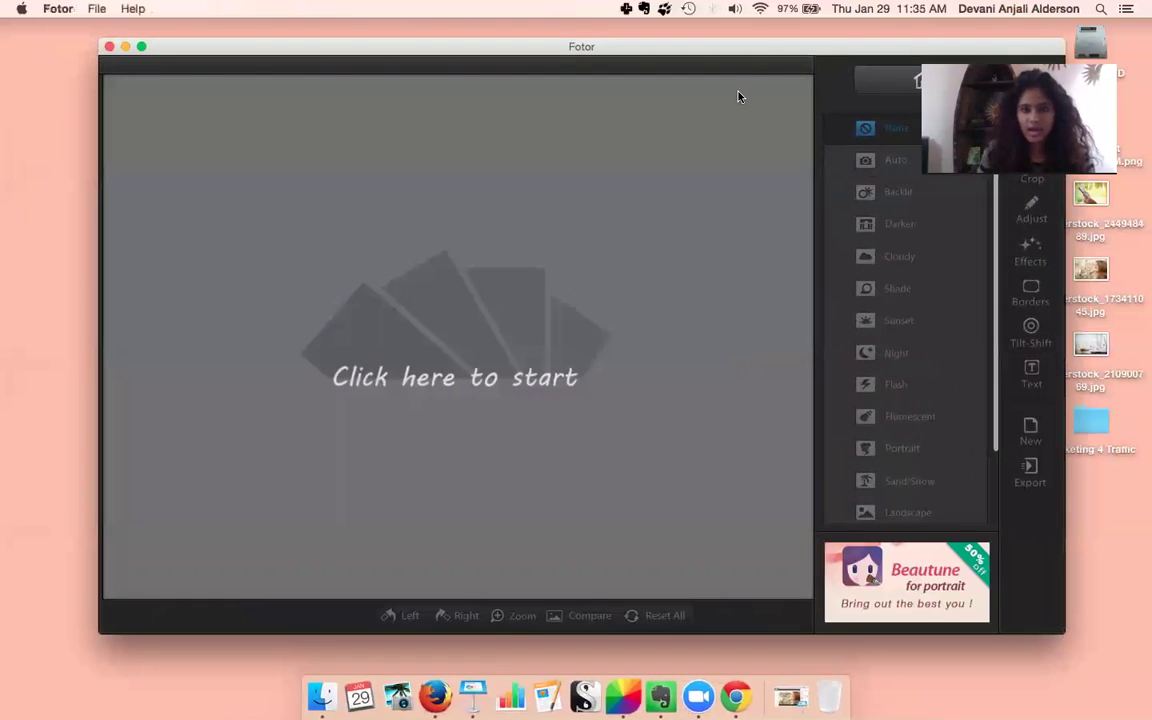
pyautogui.moveTo(745, 49); pyautogui.dragTo(710, 65)
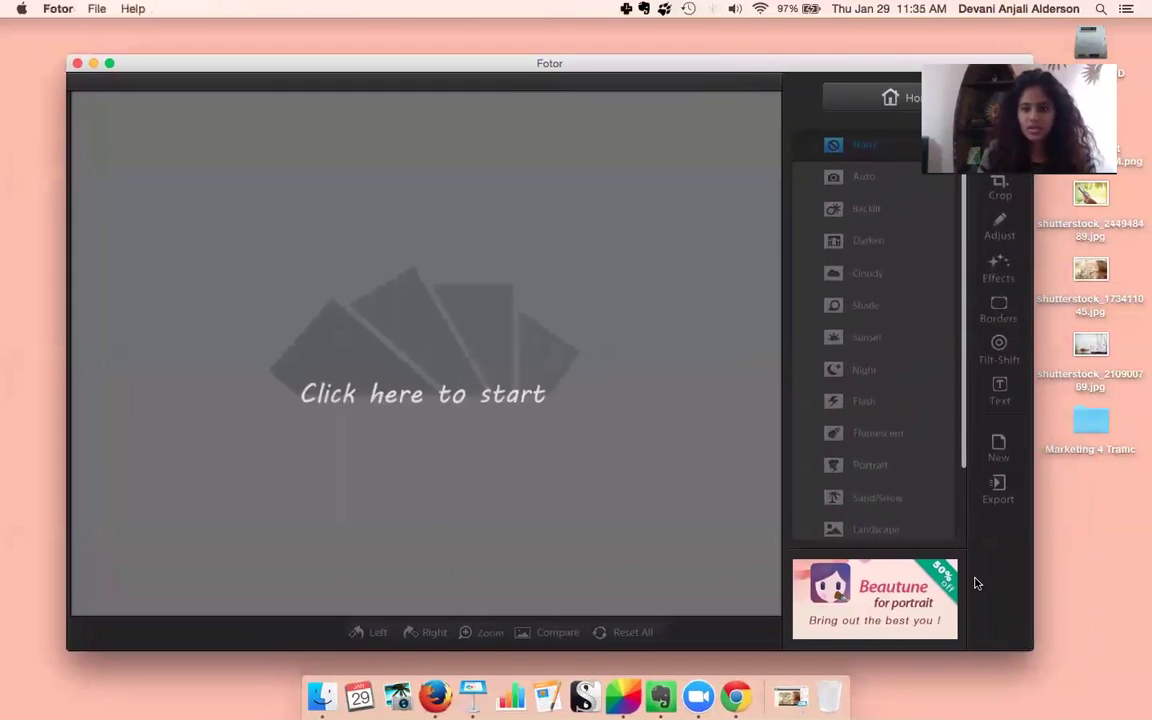
pyautogui.moveTo(1030, 648); pyautogui.dragTo(923, 626)
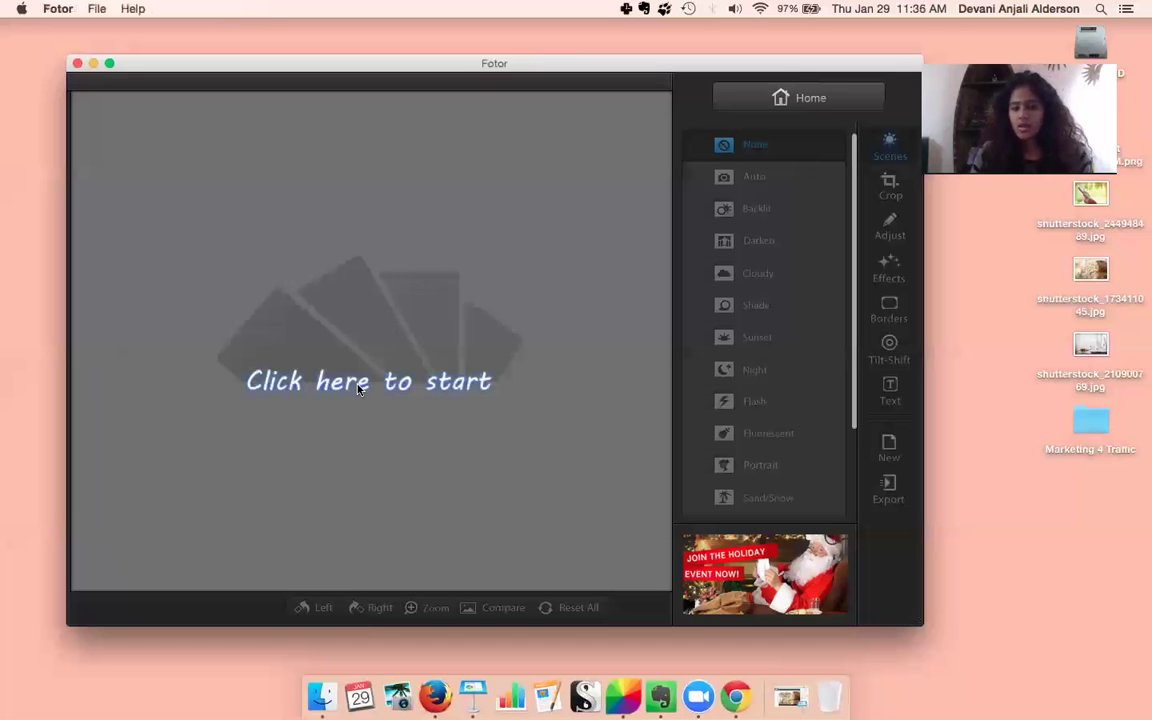
# Open shutterstock_210900769.jpg from the Desktop for editing
pyautogui.click(368, 424)
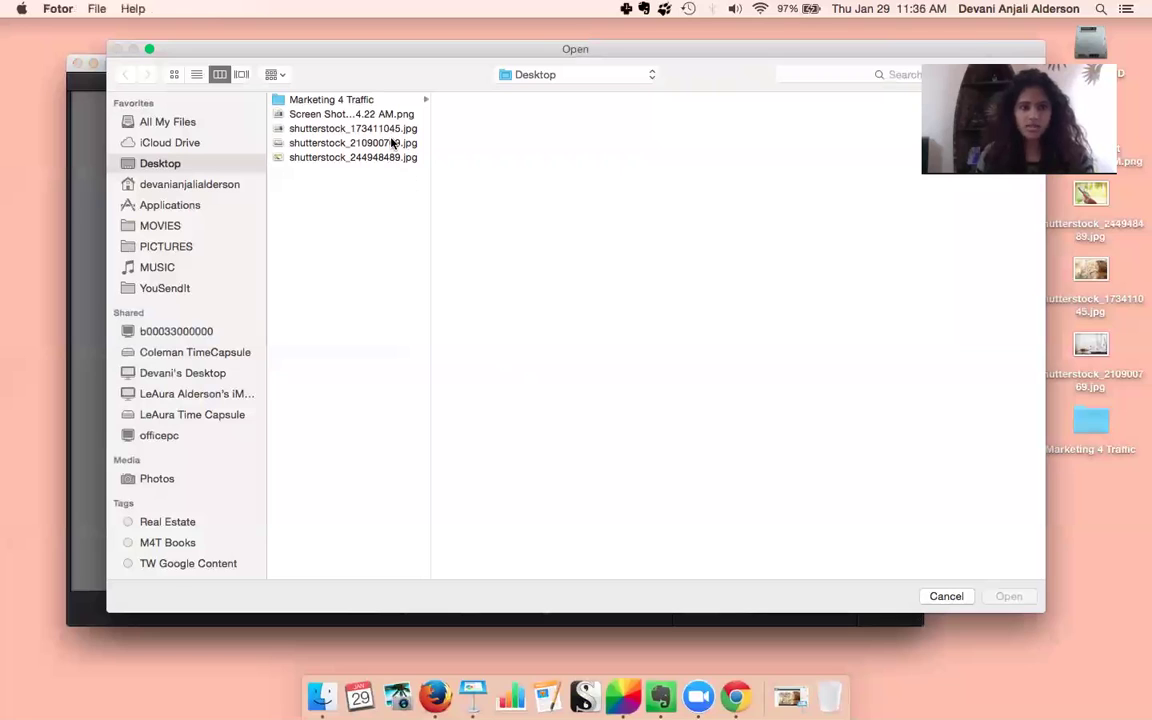
pyautogui.click(345, 143)
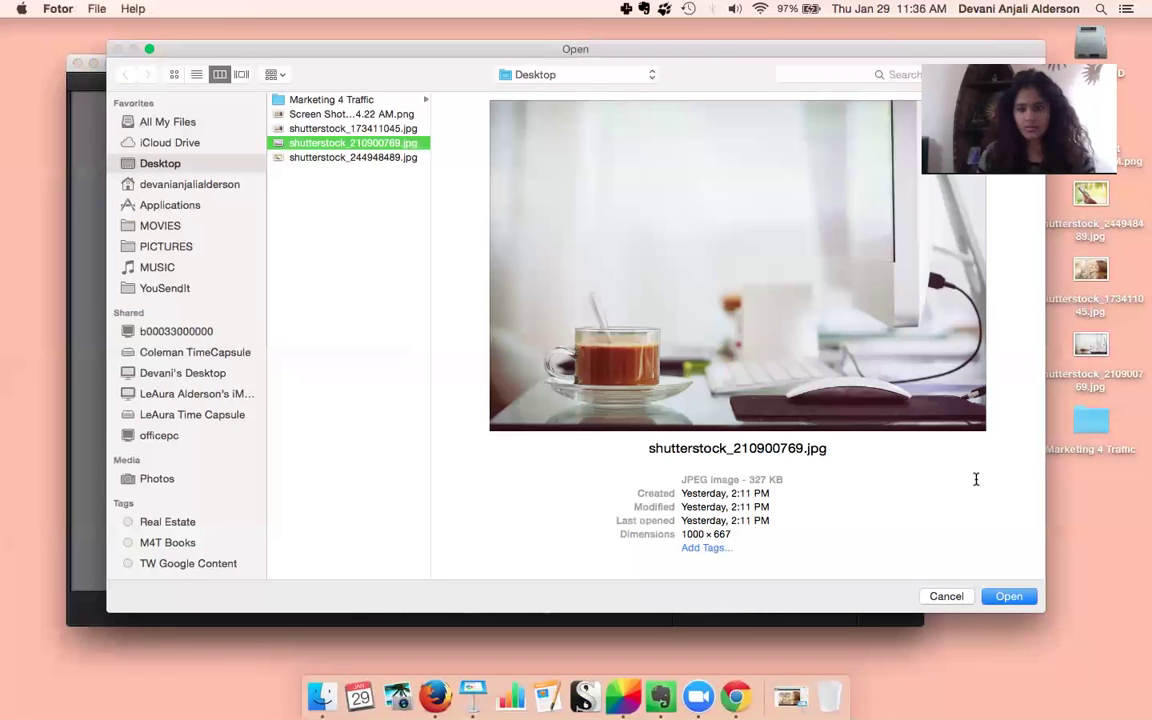
pyautogui.click(1008, 596)
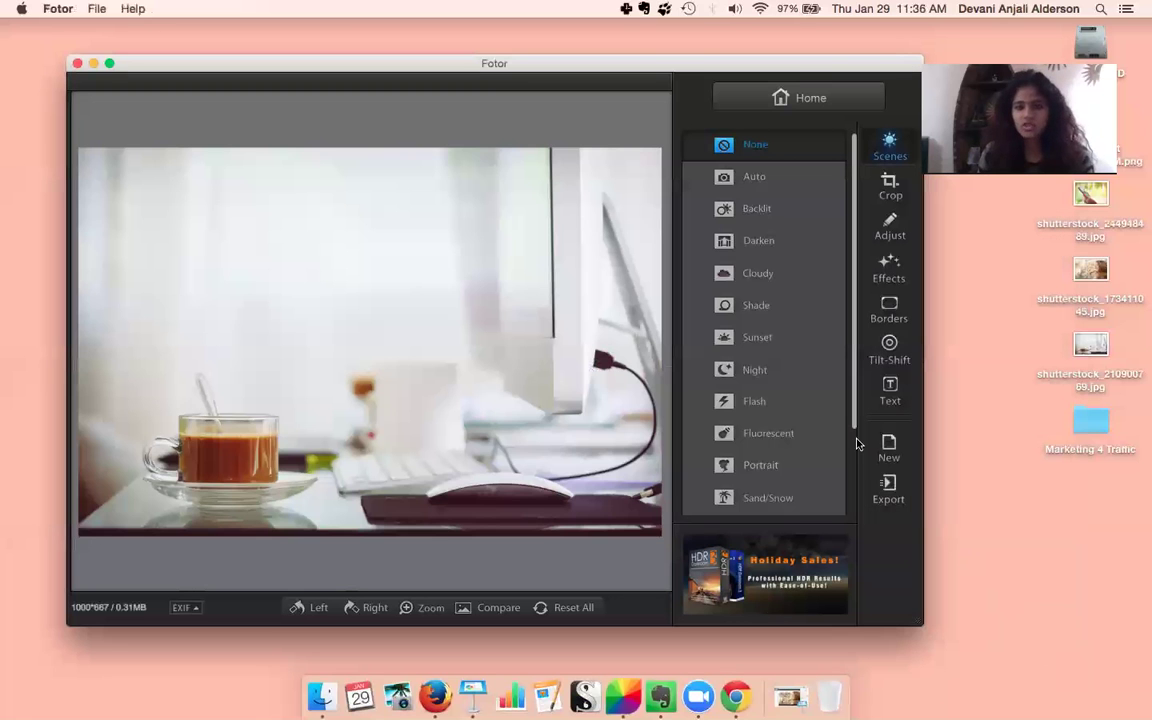
# Reposition and enlarge the Fotor window and shift the floating video window clear of its editing tools
pyautogui.moveTo(852, 67); pyautogui.dragTo(806, 45)
pyautogui.moveTo(873, 598); pyautogui.dragTo(938, 633)
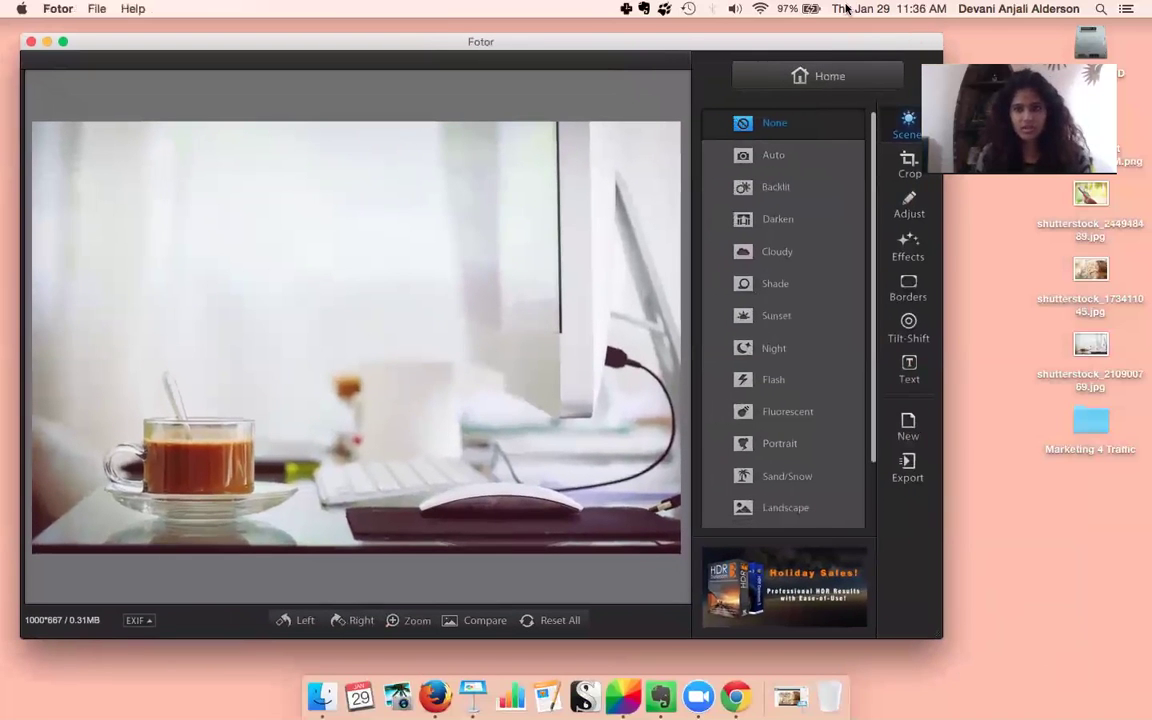
pyautogui.moveTo(813, 46); pyautogui.dragTo(812, 48)
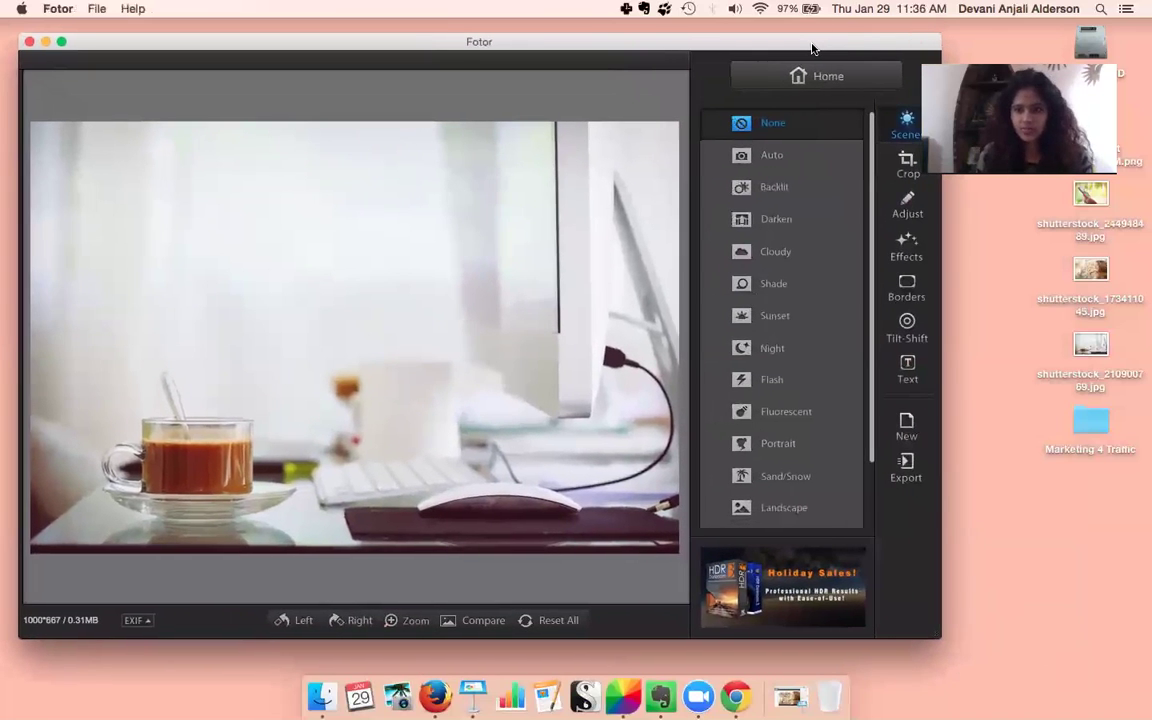
pyautogui.moveTo(967, 56); pyautogui.dragTo(993, 56)
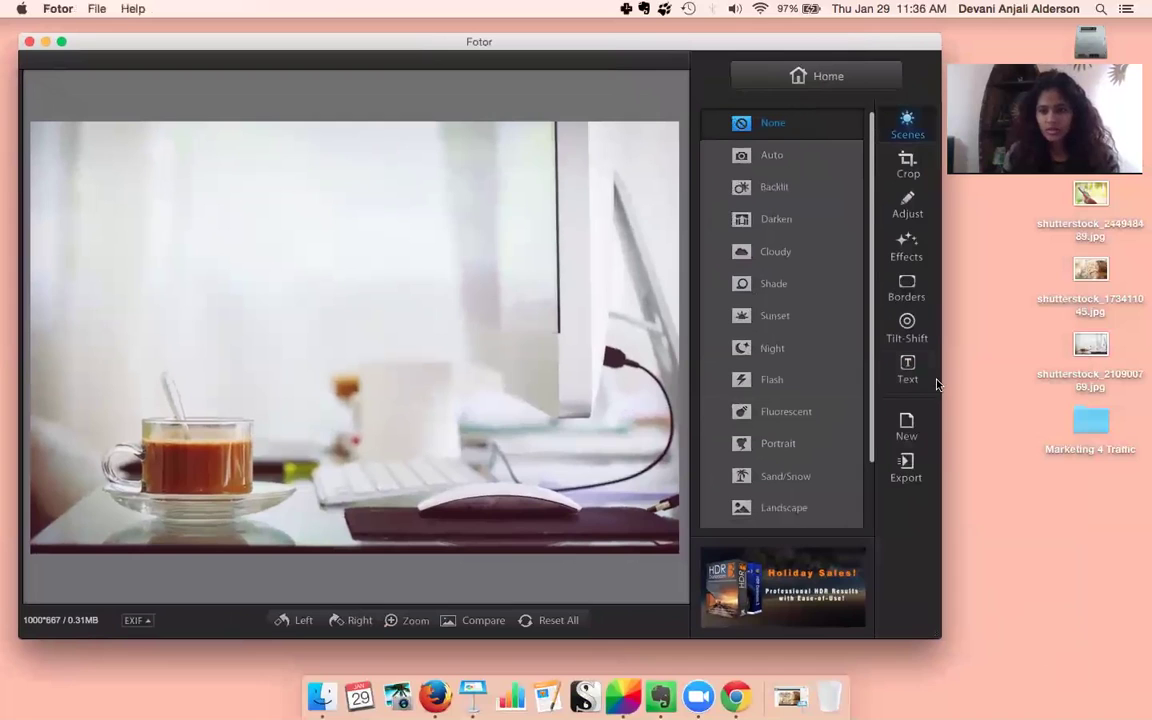
# Examine the Straighten rotation controls among the photo's crop tools
pyautogui.click(910, 170)
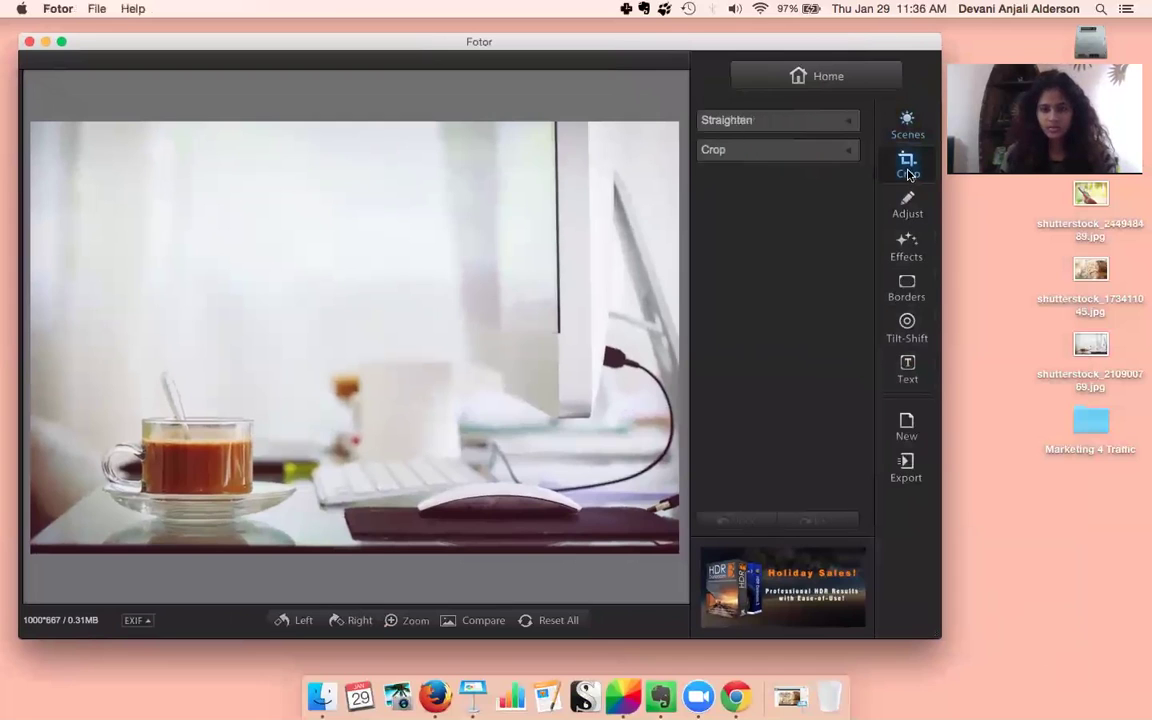
pyautogui.click(850, 122)
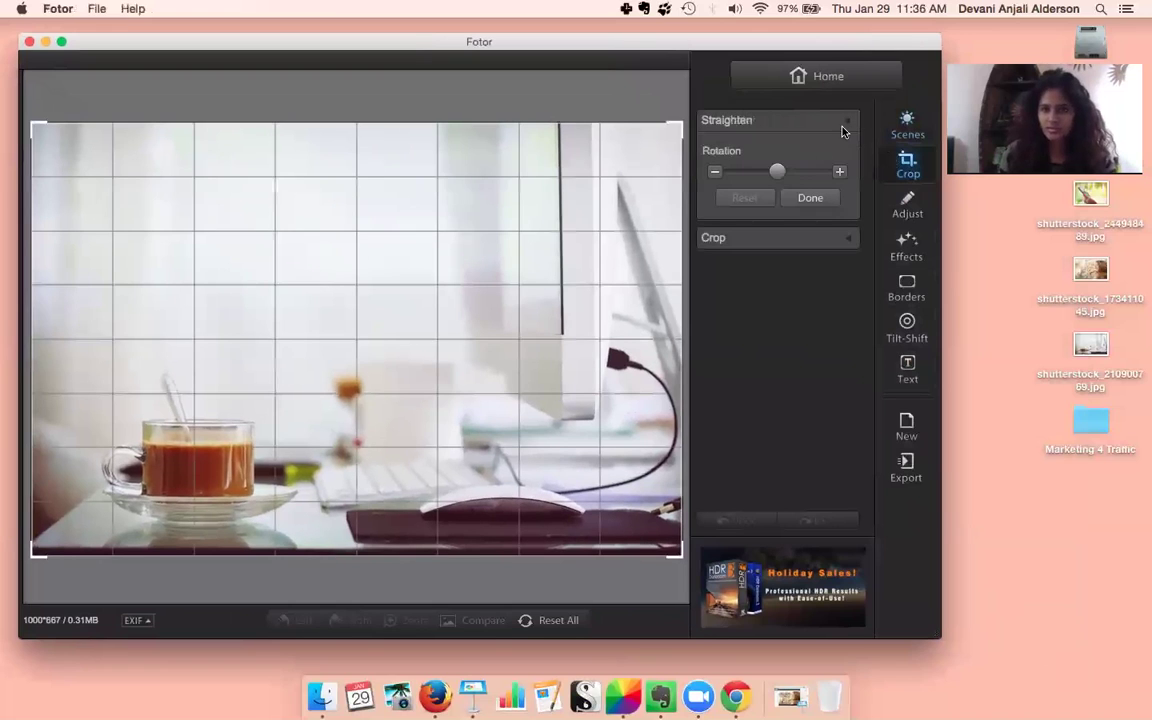
pyautogui.click(766, 119)
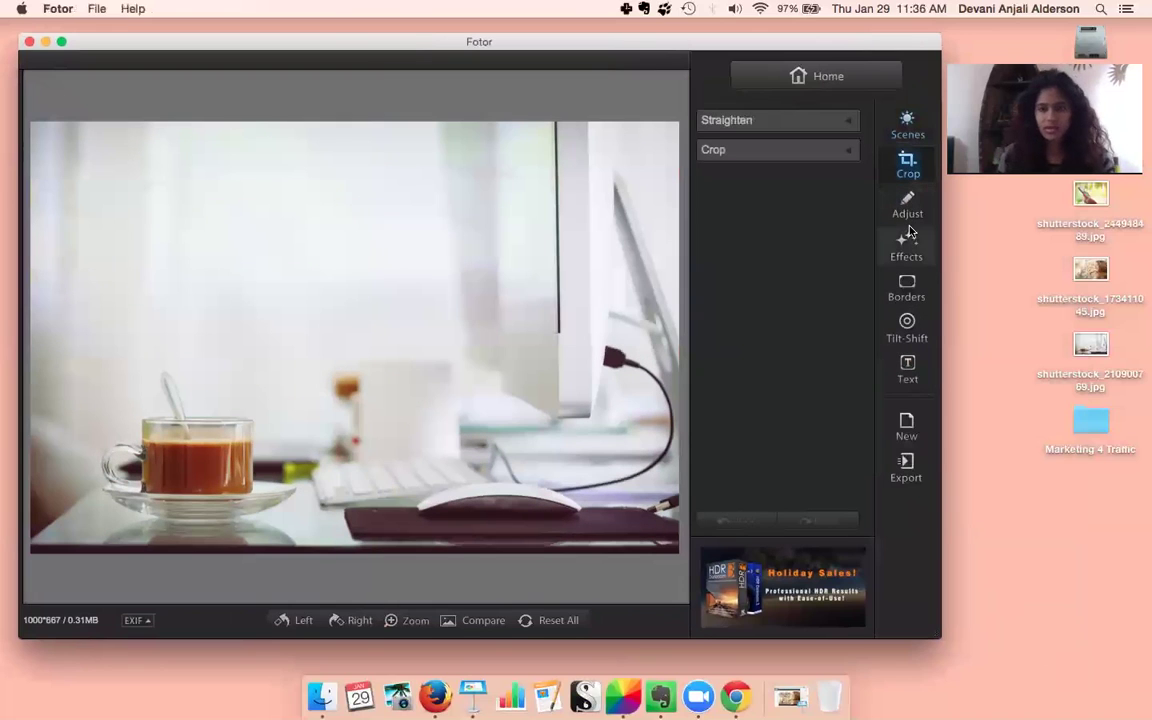
pyautogui.click(808, 128)
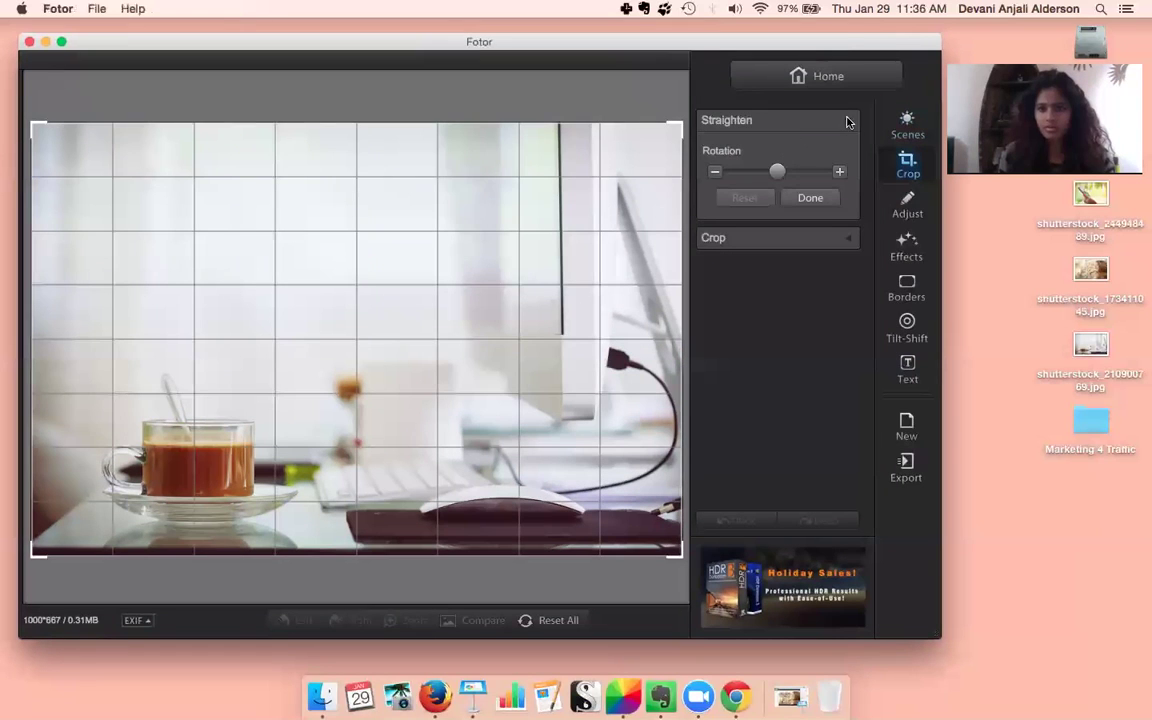
pyautogui.click(766, 118)
# Crop the photo in freeform mode to about 987 by 661 pixels, trimming only a sliver from its edges
pyautogui.click(785, 152)
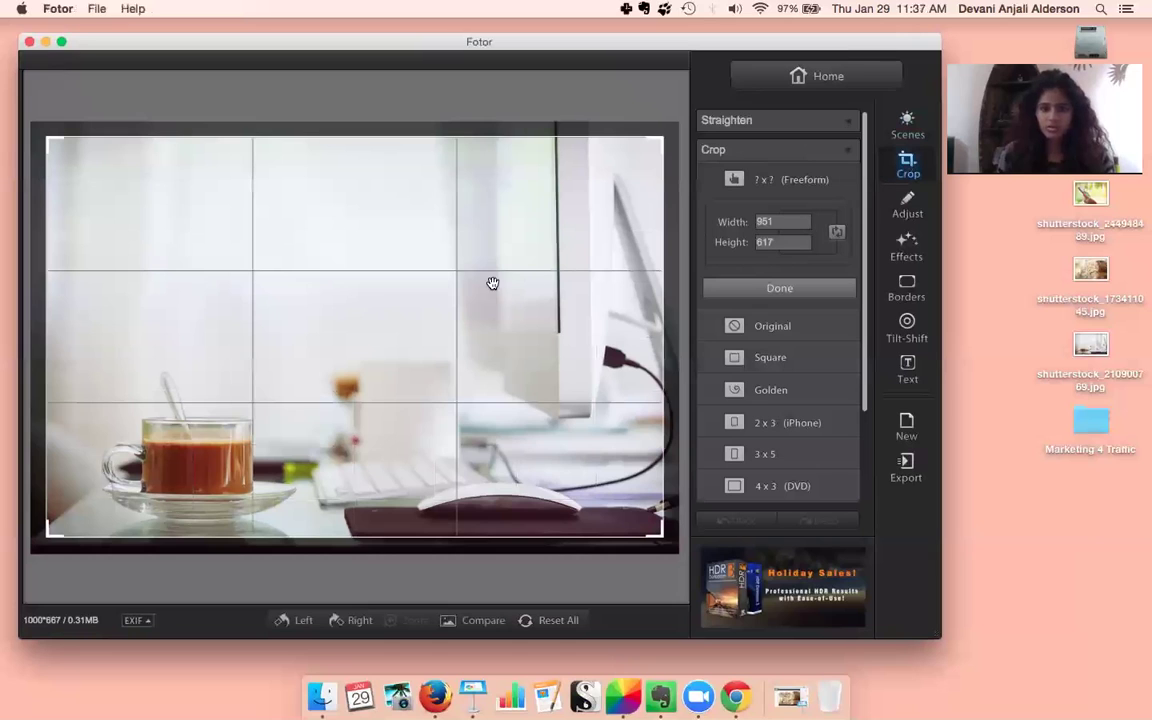
pyautogui.moveTo(60, 163); pyautogui.dragTo(45, 133)
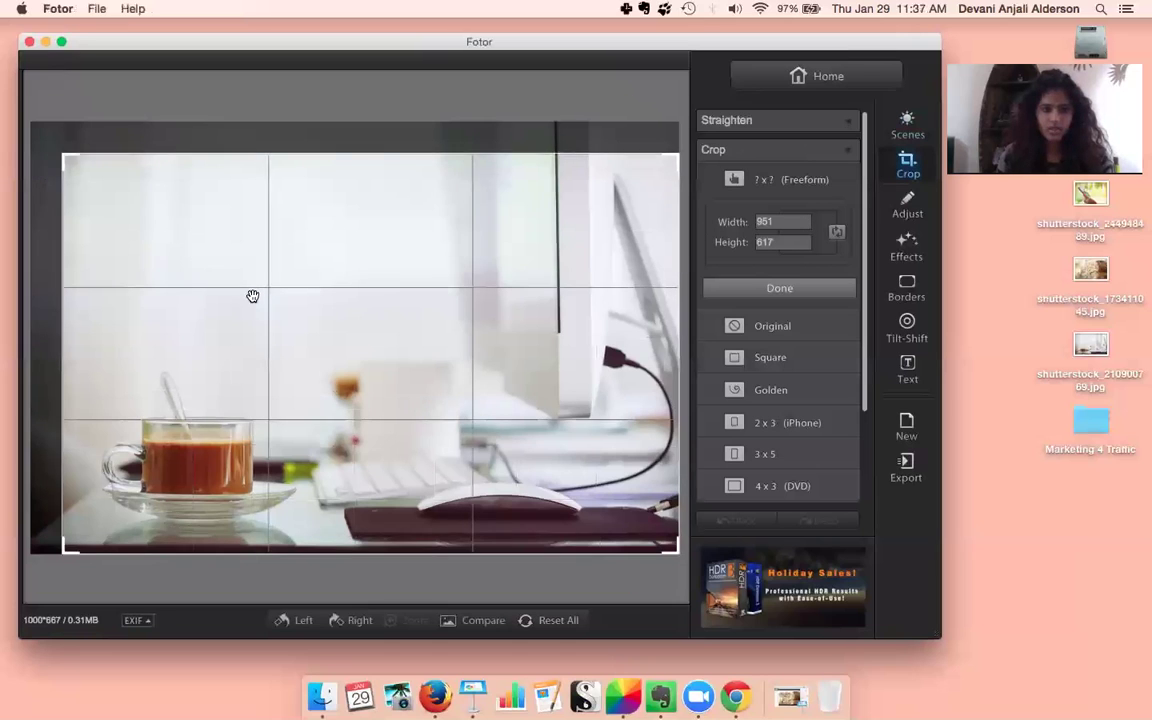
pyautogui.moveTo(134, 210); pyautogui.dragTo(142, 213)
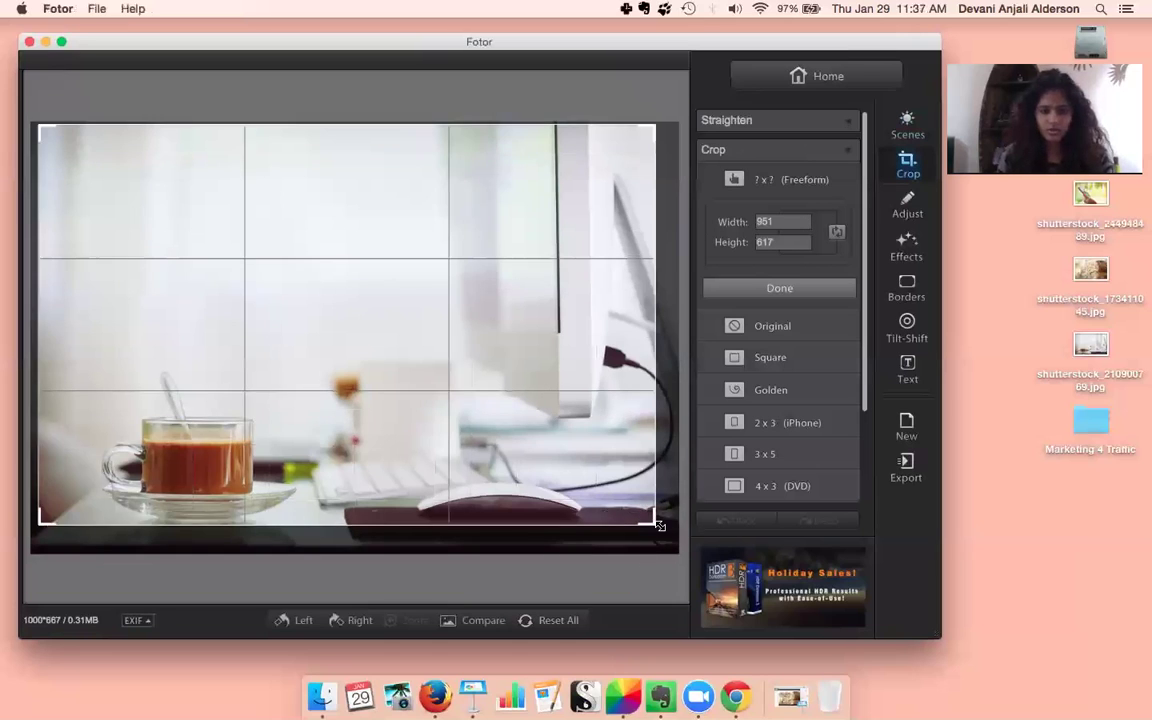
pyautogui.moveTo(652, 527); pyautogui.dragTo(677, 600)
pyautogui.scroll(-3, 838, 470)
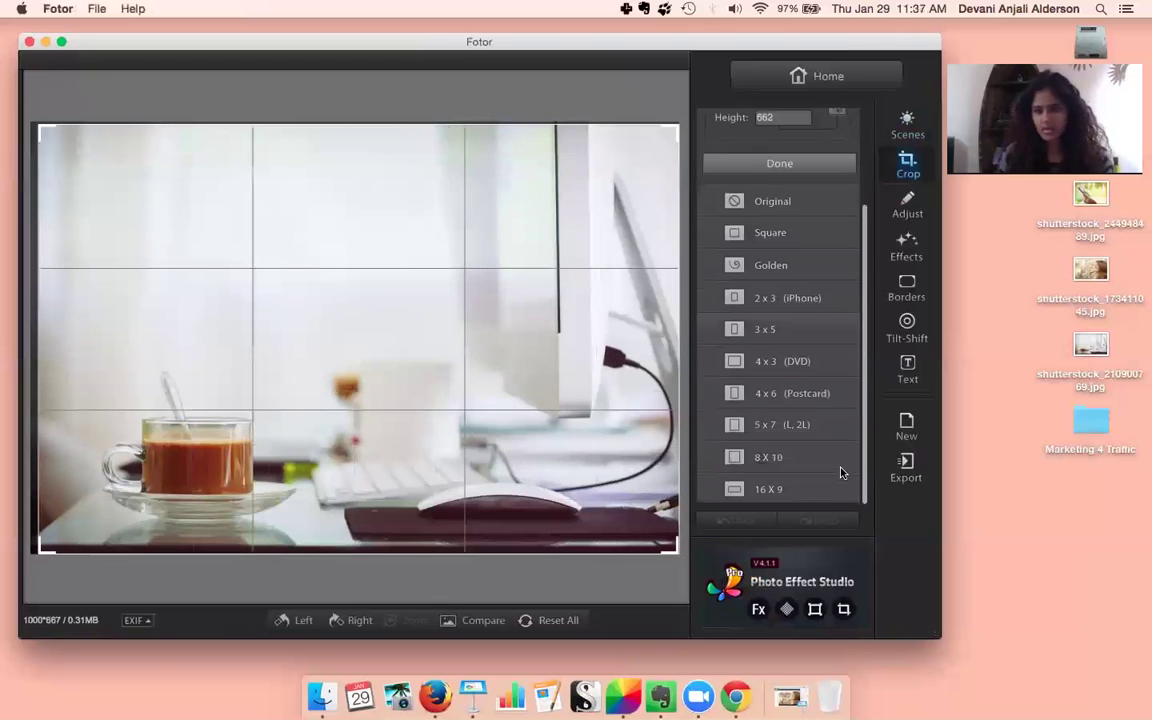
pyautogui.scroll(3, 840, 380)
pyautogui.click(795, 292)
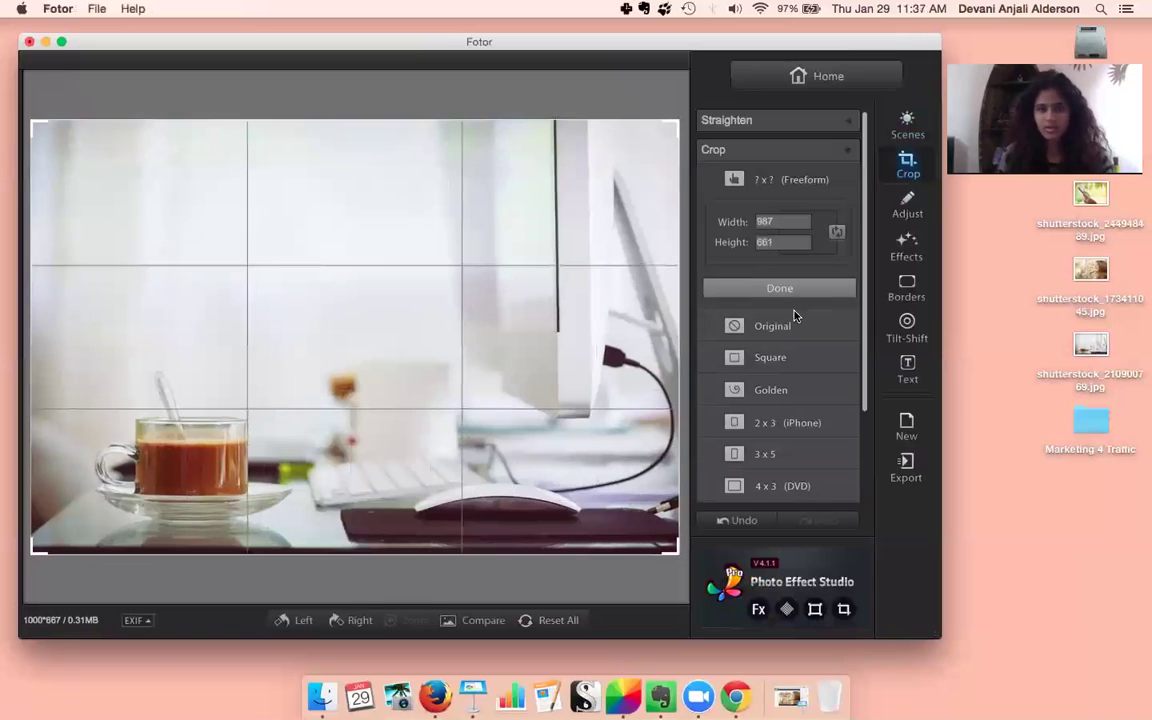
# Preview the Fluorescent, Portrait, Sunset, Shade and Cloudy scenes on the photo, and settle on Darken
pyautogui.click(909, 130)
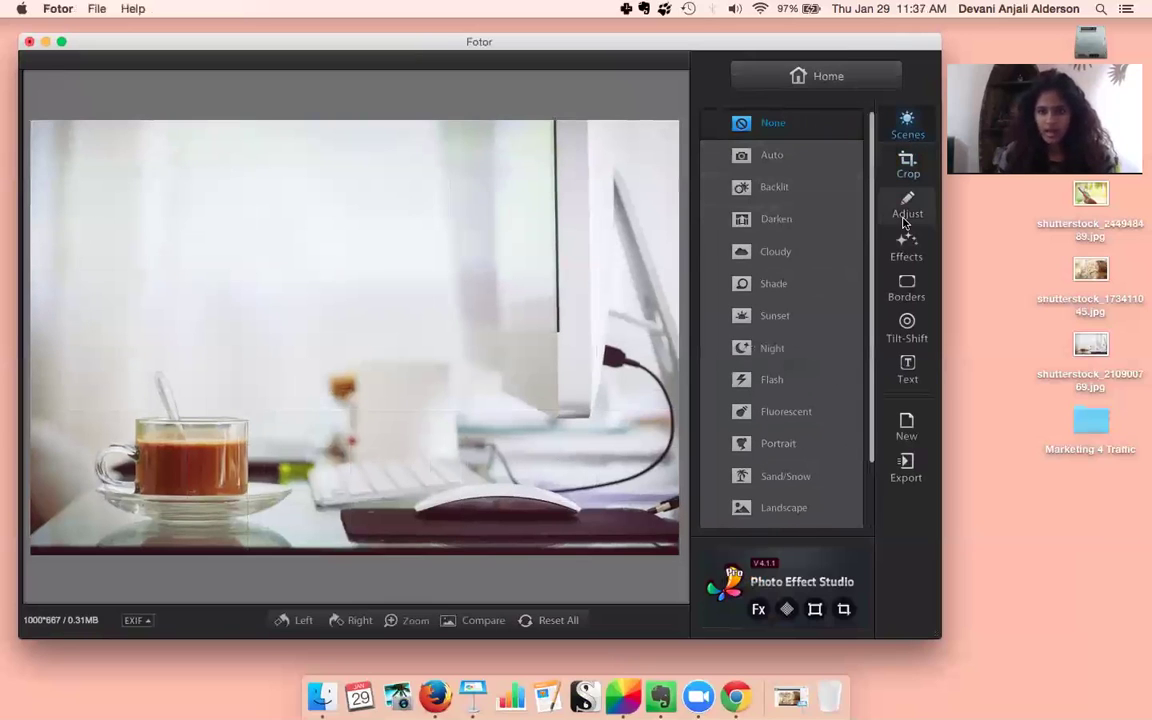
pyautogui.click(768, 415)
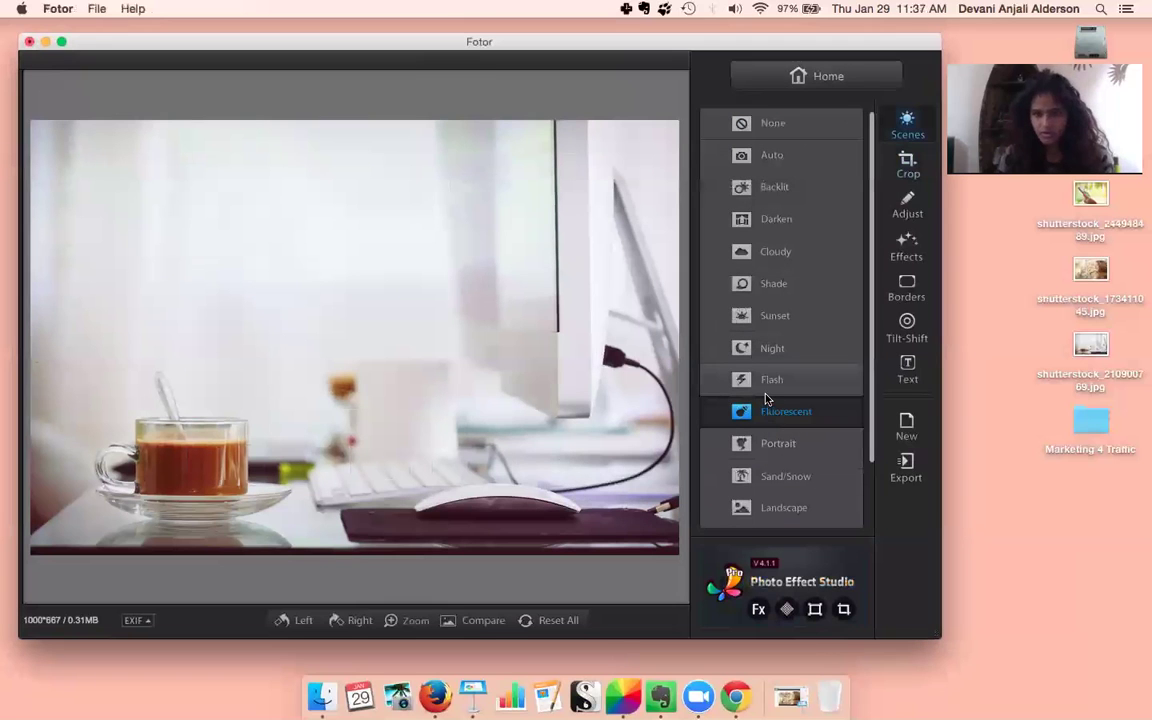
pyautogui.click(777, 446)
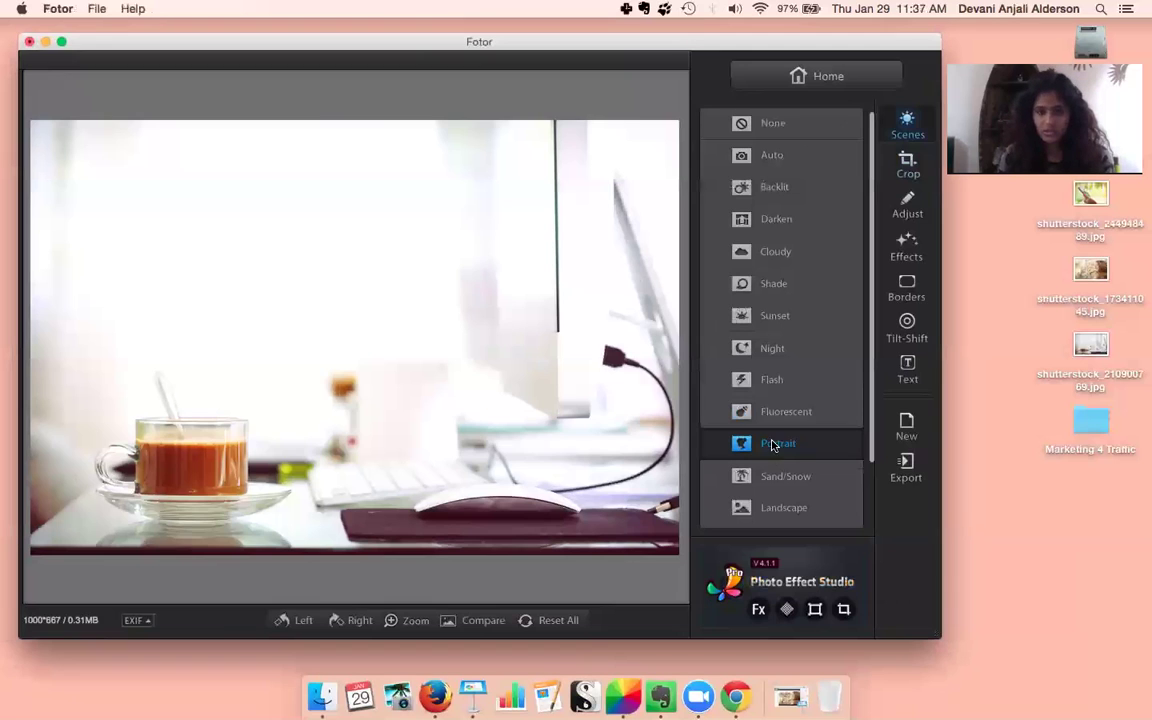
pyautogui.click(777, 322)
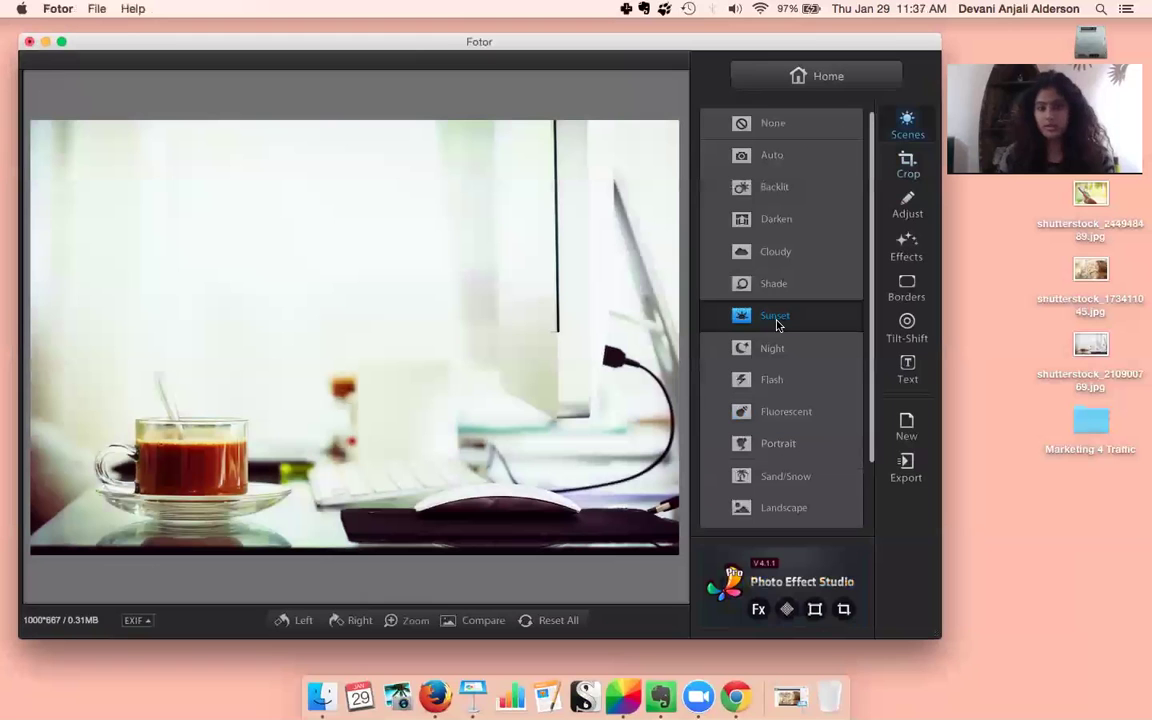
pyautogui.click(776, 294)
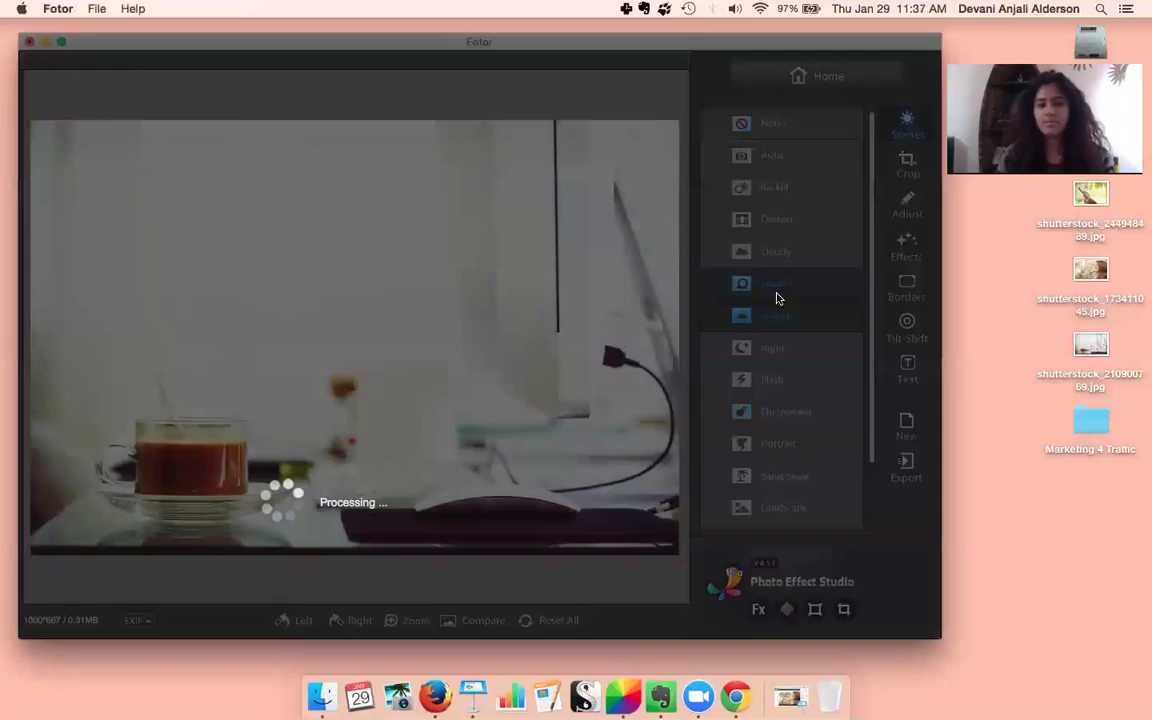
pyautogui.click(771, 252)
pyautogui.click(775, 220)
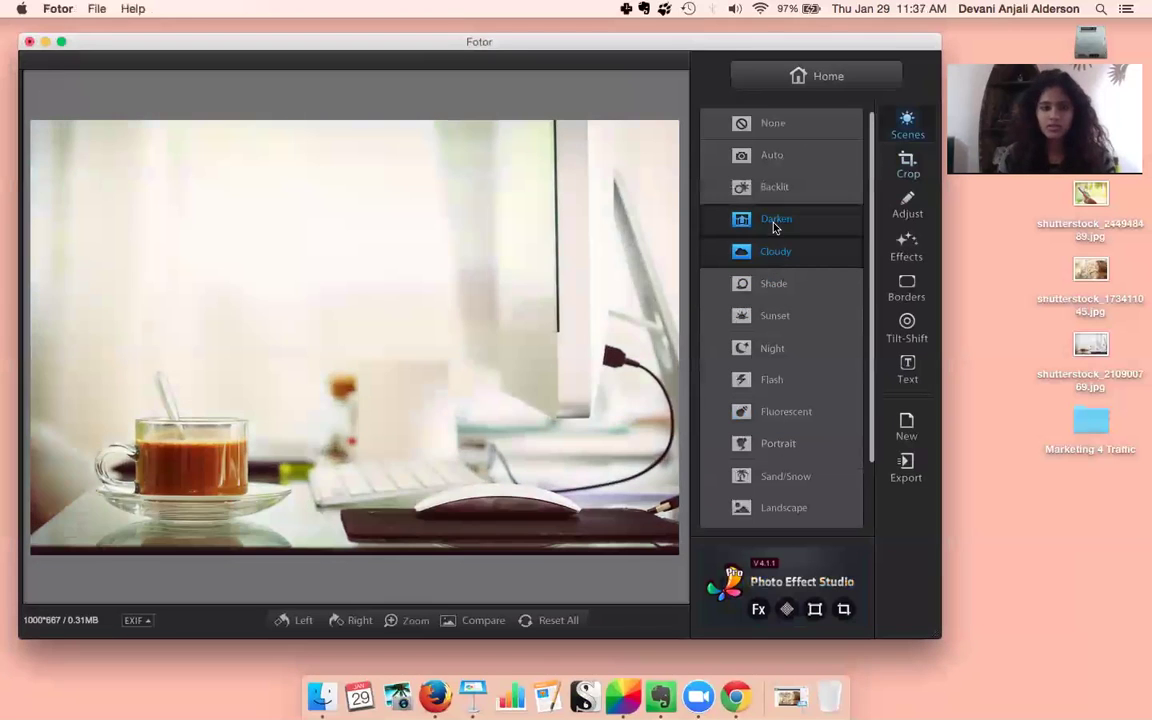
# Raise the photo's brightness and contrast slightly and lower its exposure
pyautogui.click(908, 207)
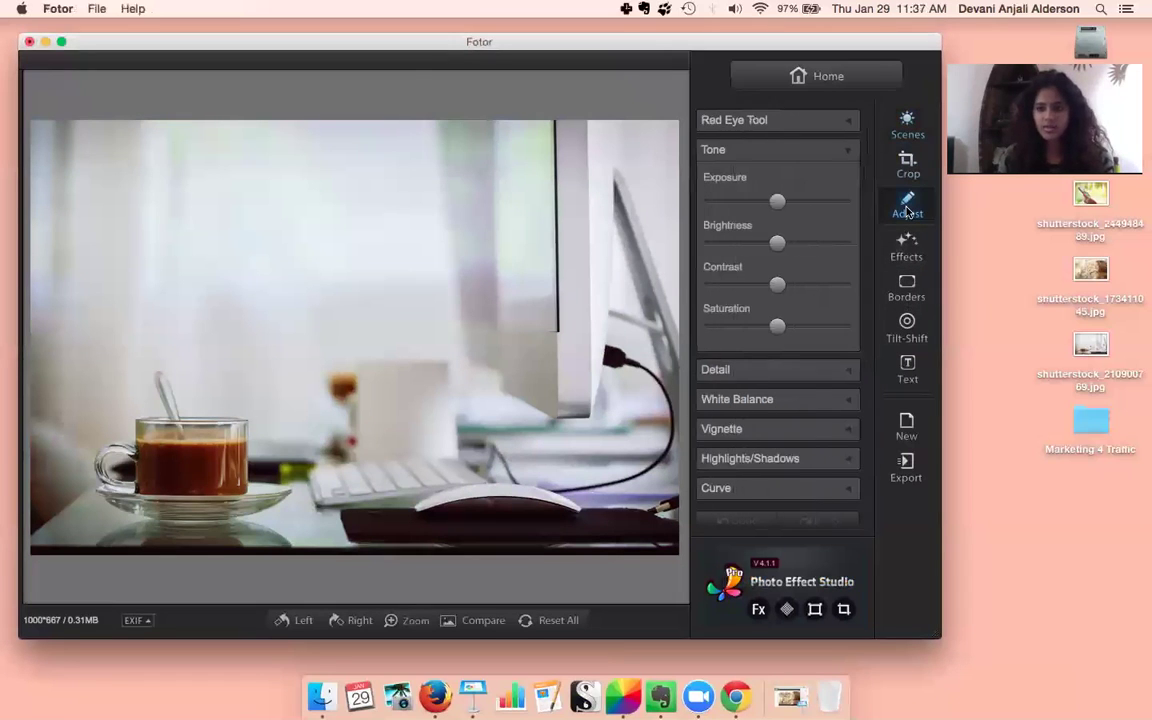
pyautogui.moveTo(777, 199); pyautogui.dragTo(792, 285)
pyautogui.moveTo(767, 225)
pyautogui.mouseDown()
pyautogui.moveTo(777, 233)
pyautogui.moveTo(782, 206)
pyautogui.moveTo(753, 205)
pyautogui.mouseUp()
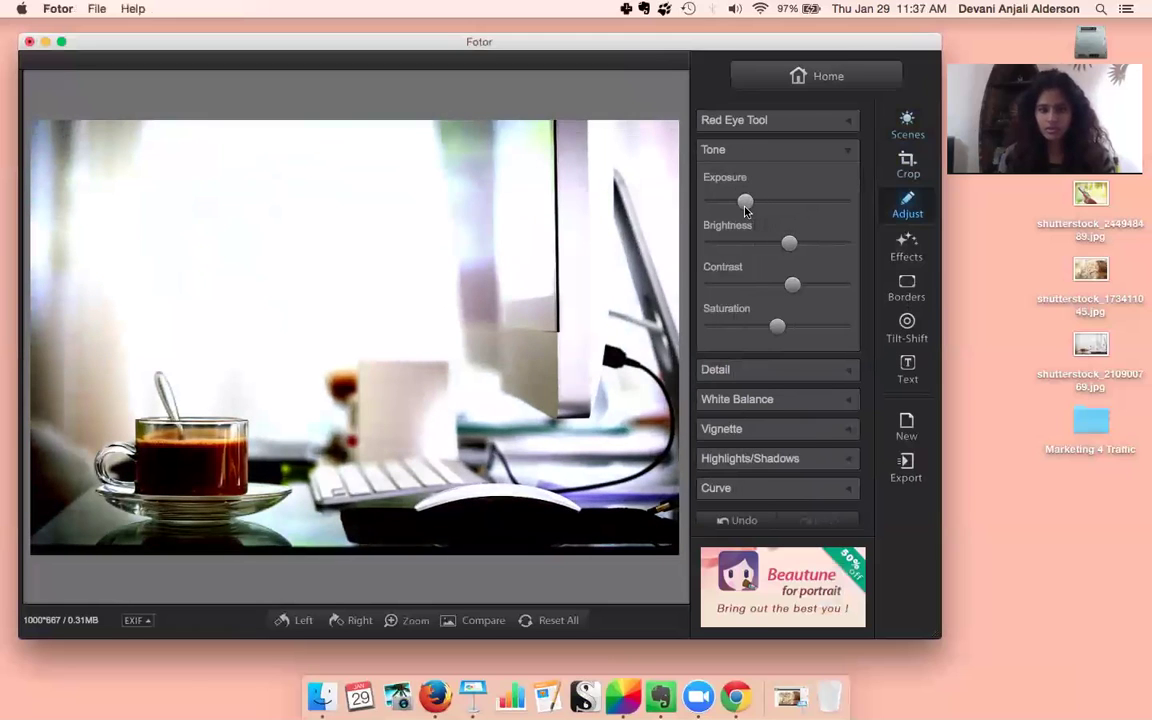
# Try the Baroque, Navy Edge, Baby Blue, Mild Pink, Cleopatra and Corners gallery borders on the photo
pyautogui.click(906, 288)
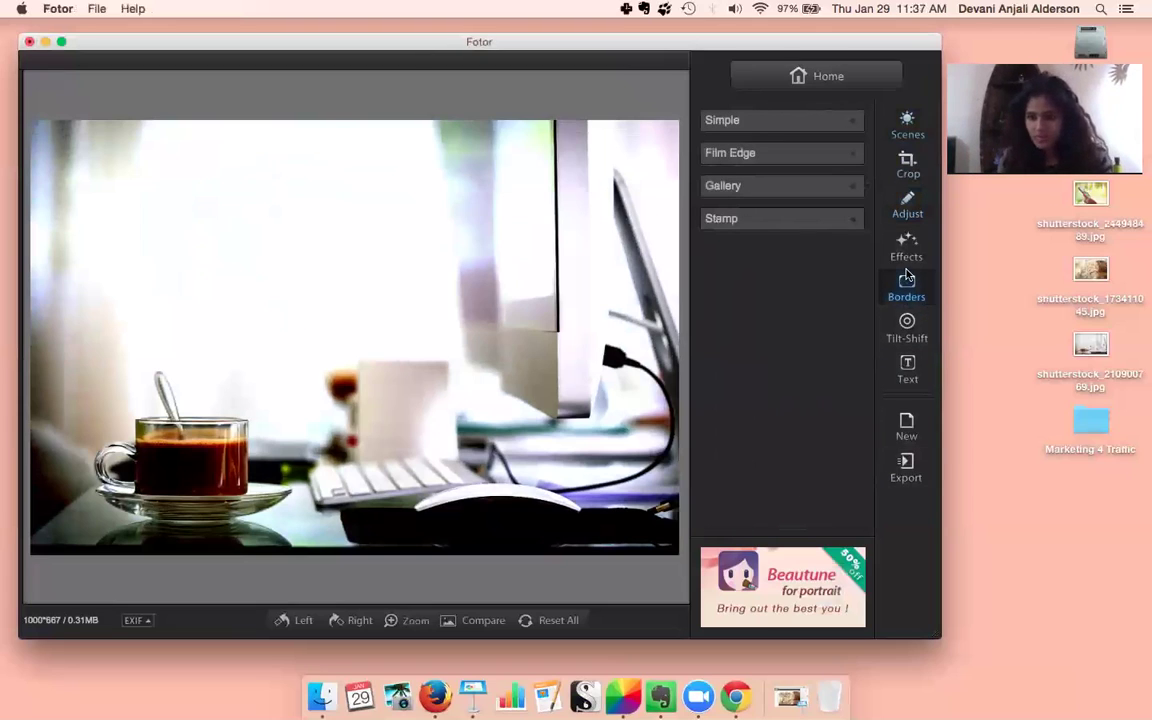
pyautogui.click(755, 186)
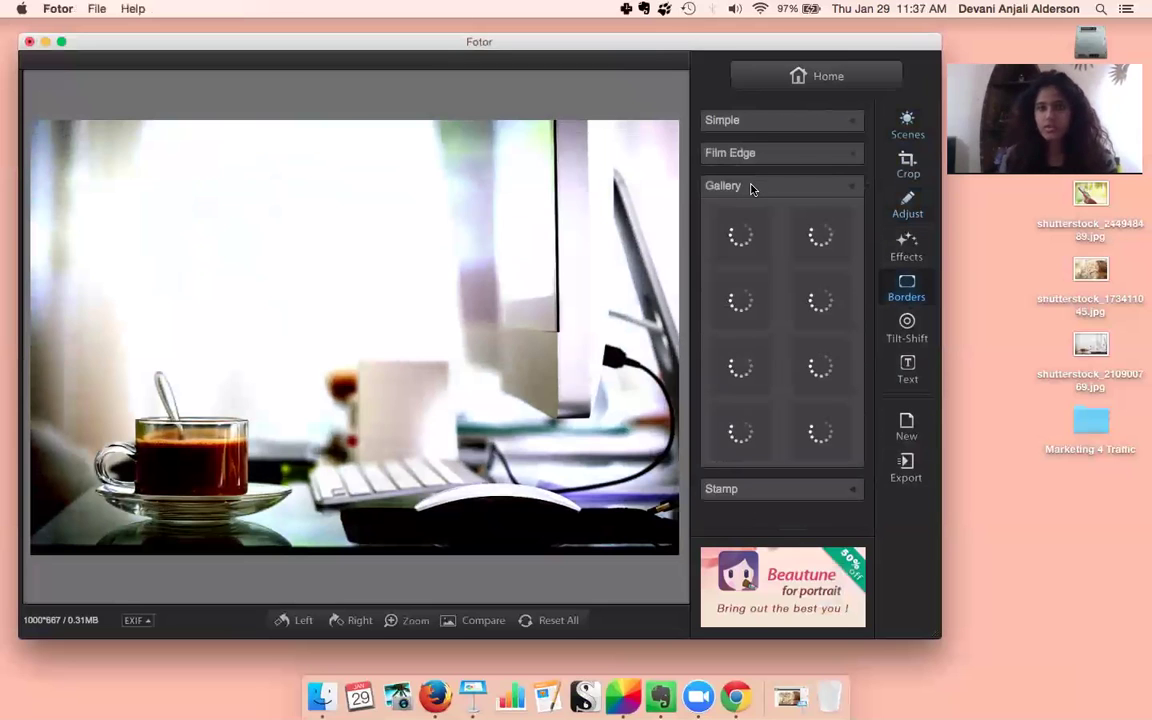
pyautogui.click(765, 328)
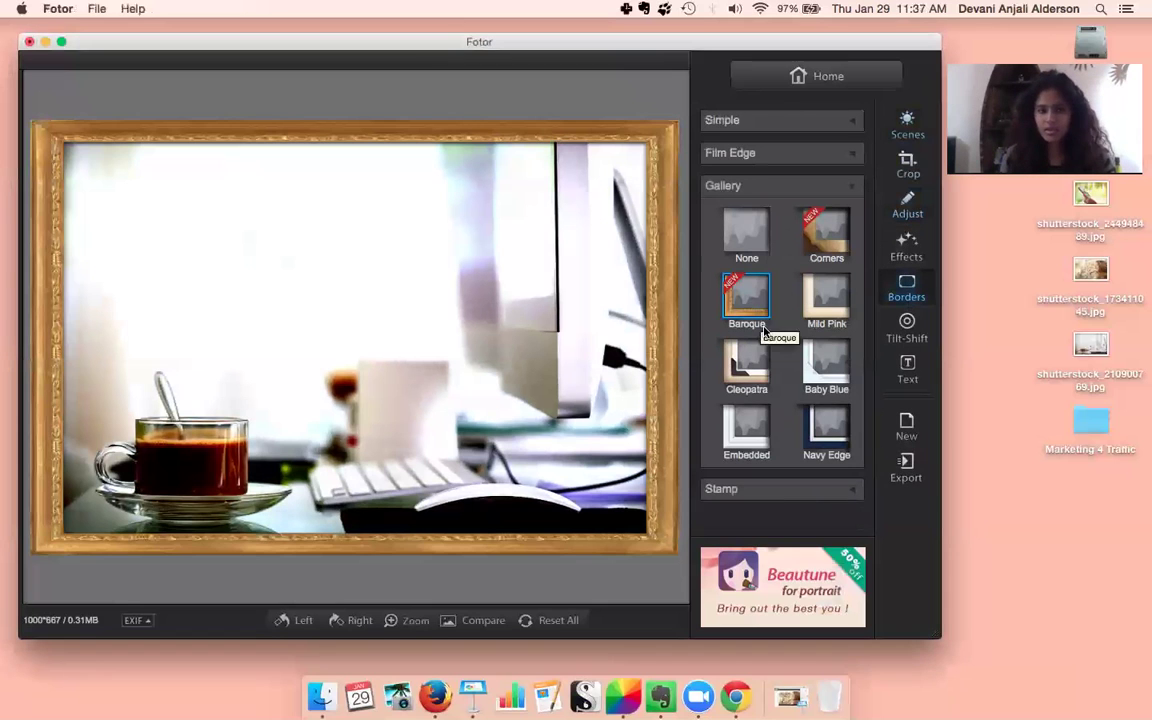
pyautogui.click(826, 435)
pyautogui.click(822, 385)
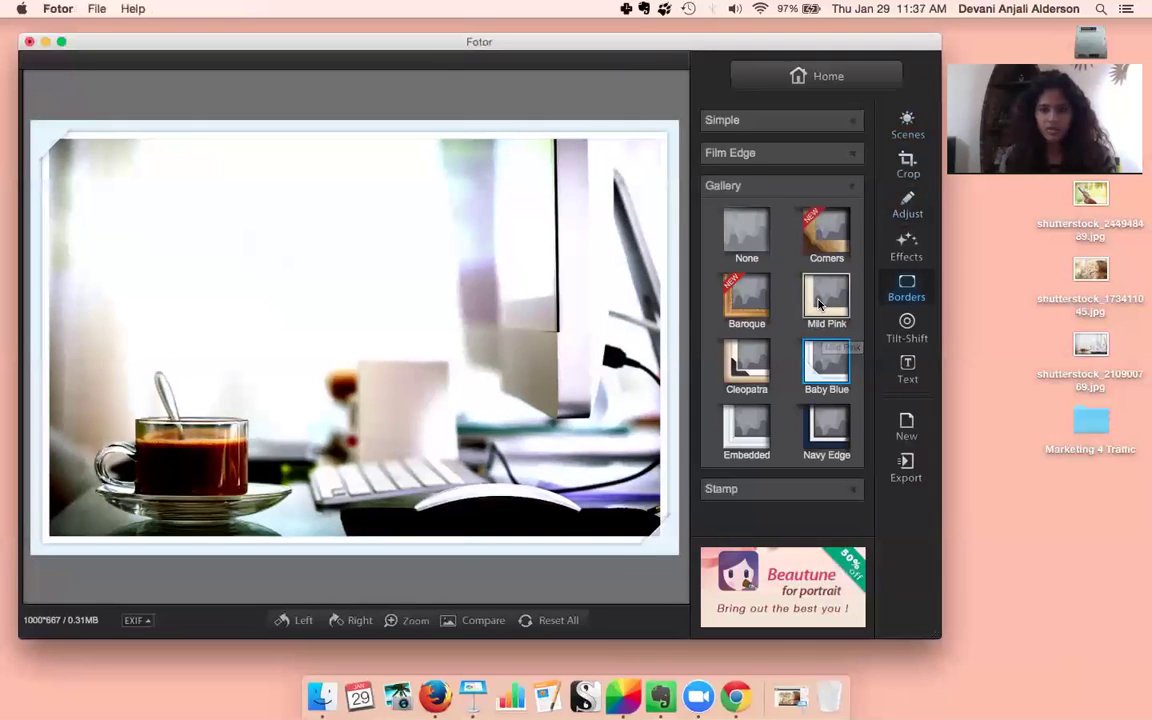
pyautogui.click(822, 305)
pyautogui.click(740, 373)
pyautogui.click(826, 232)
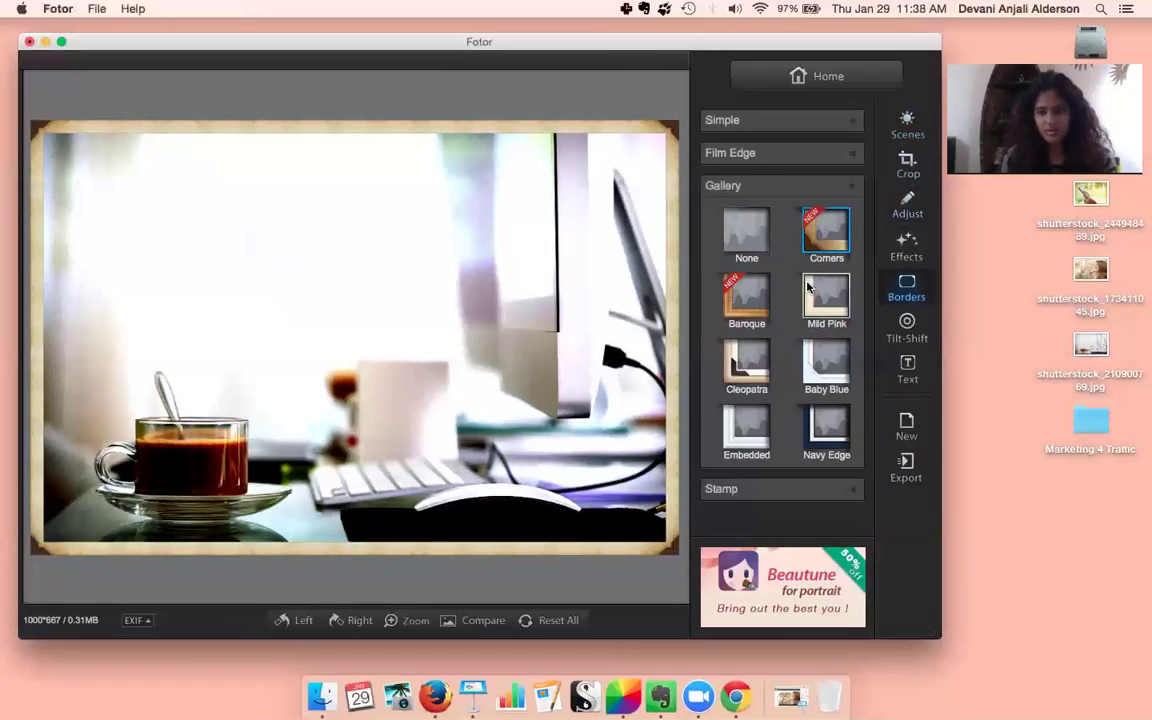
# Try the Film, Old TV, Digital and Theatre film-edge borders, and reset the border to None
pyautogui.click(815, 152)
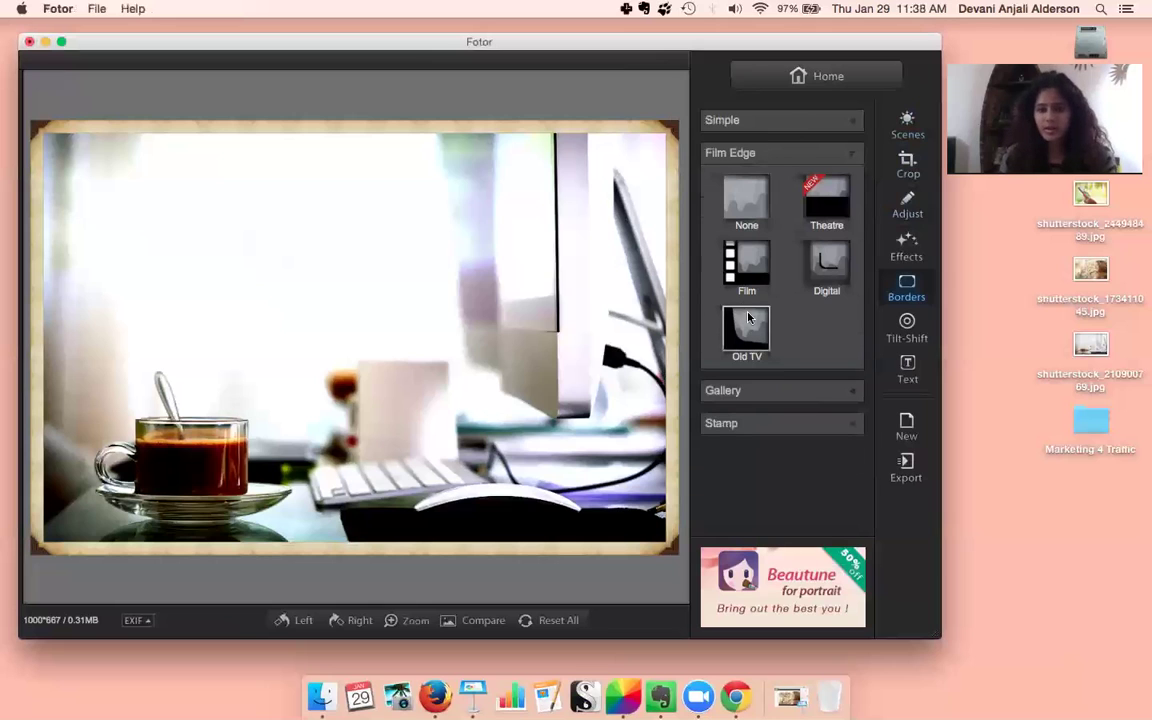
pyautogui.click(747, 263)
pyautogui.click(747, 327)
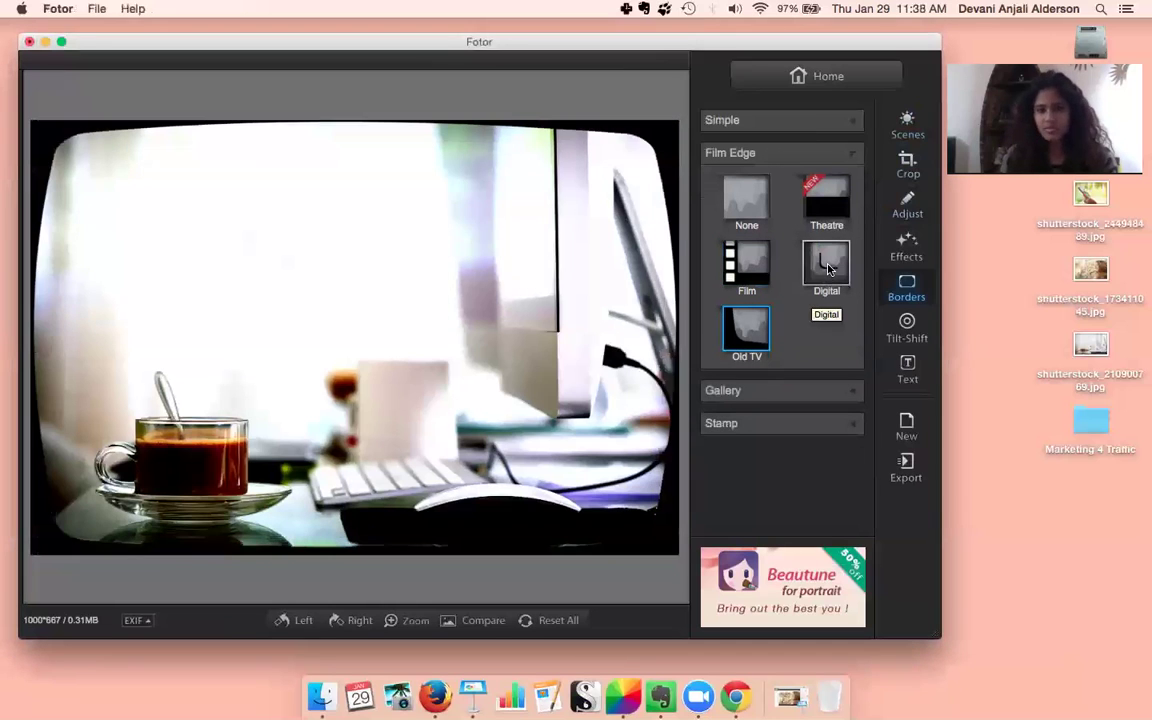
pyautogui.click(826, 265)
pyautogui.click(826, 198)
pyautogui.click(756, 200)
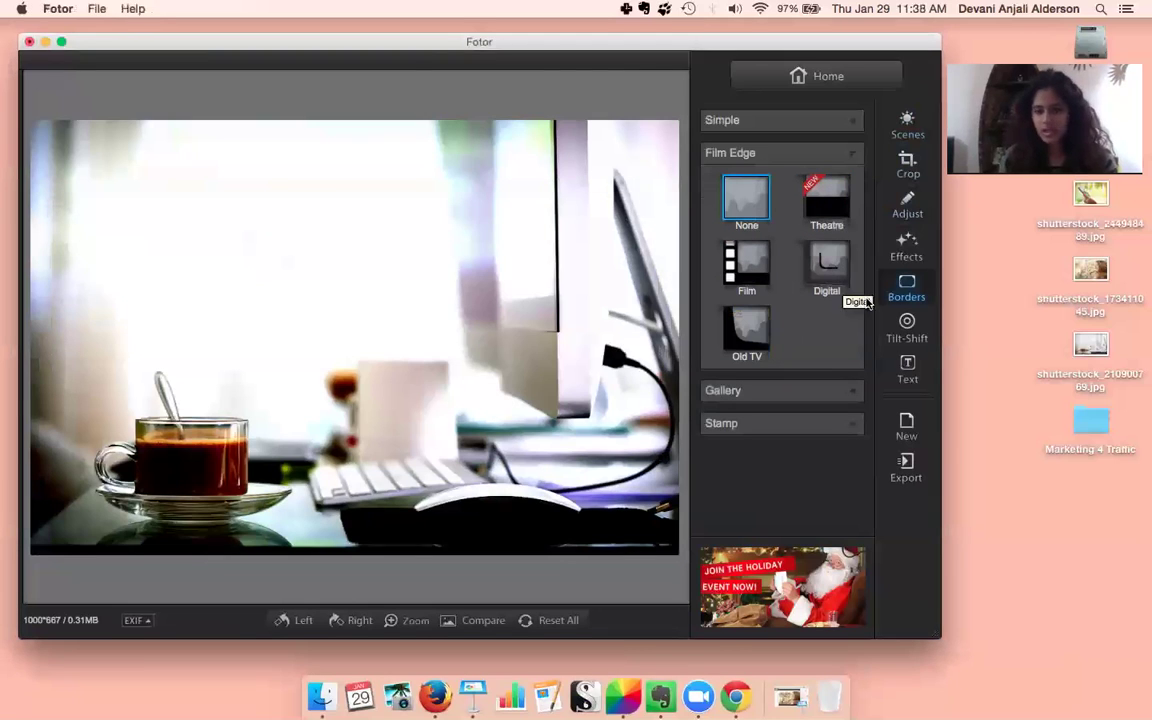
# Try several vignette effects on the photo, including Green Glow, Hard Gold and Deep Soul
pyautogui.click(910, 244)
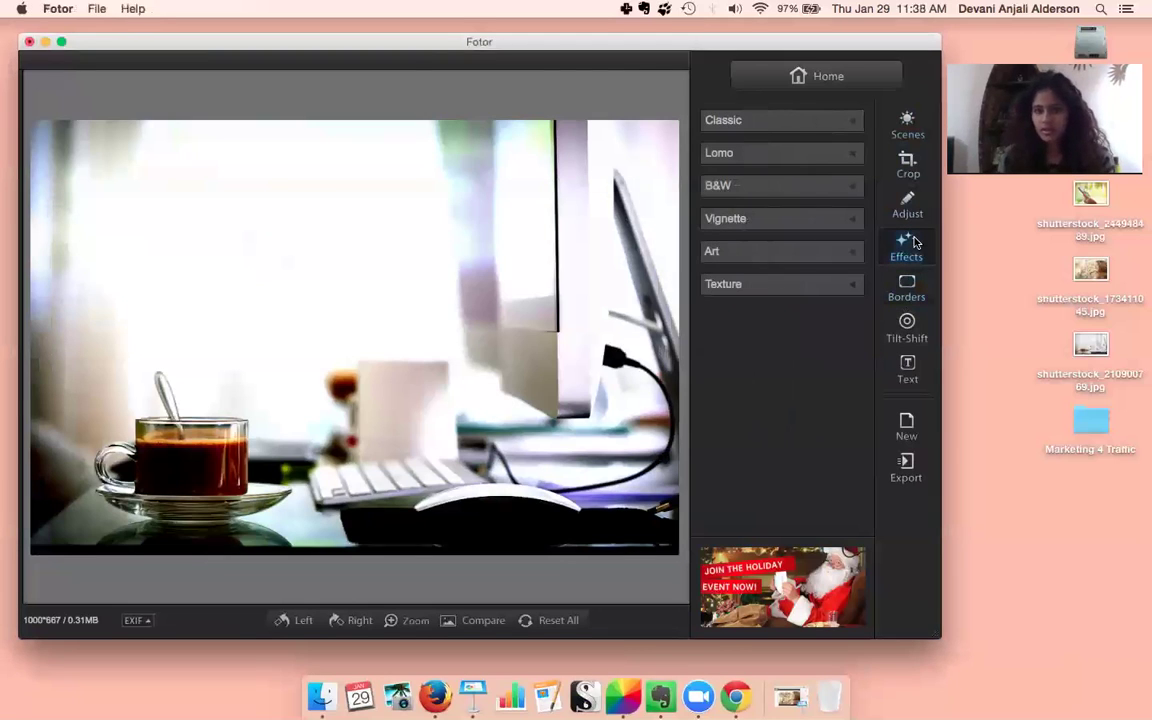
pyautogui.click(743, 224)
pyautogui.click(742, 330)
pyautogui.click(831, 345)
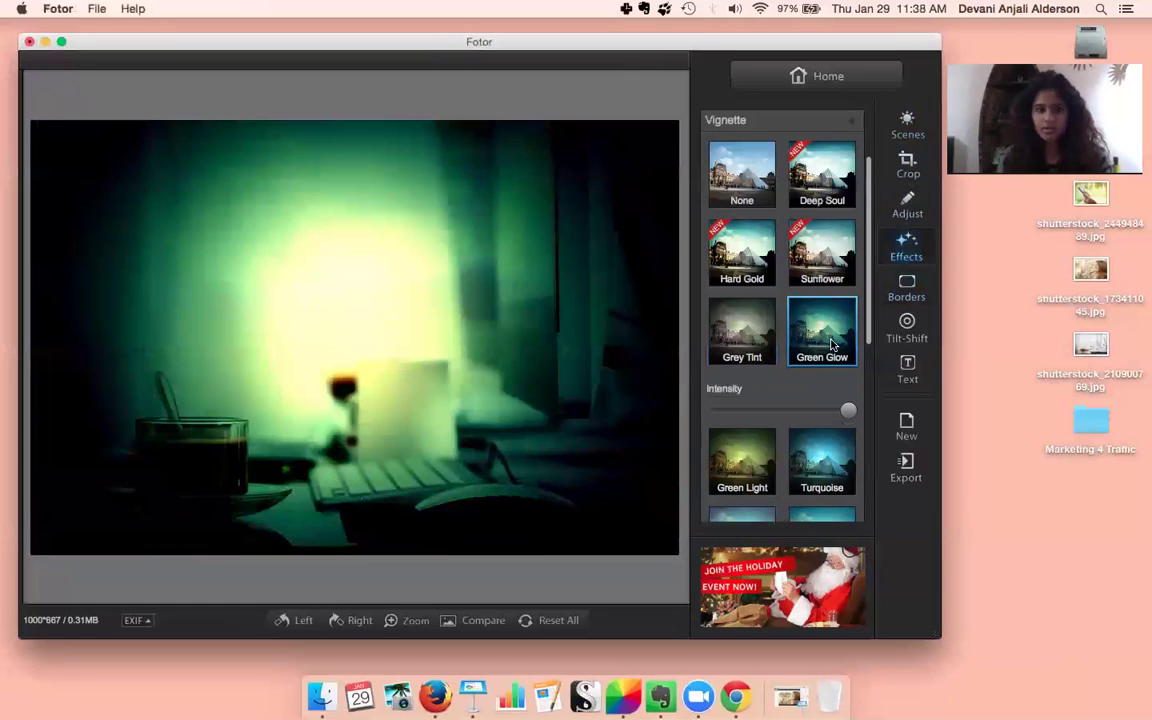
pyautogui.click(726, 262)
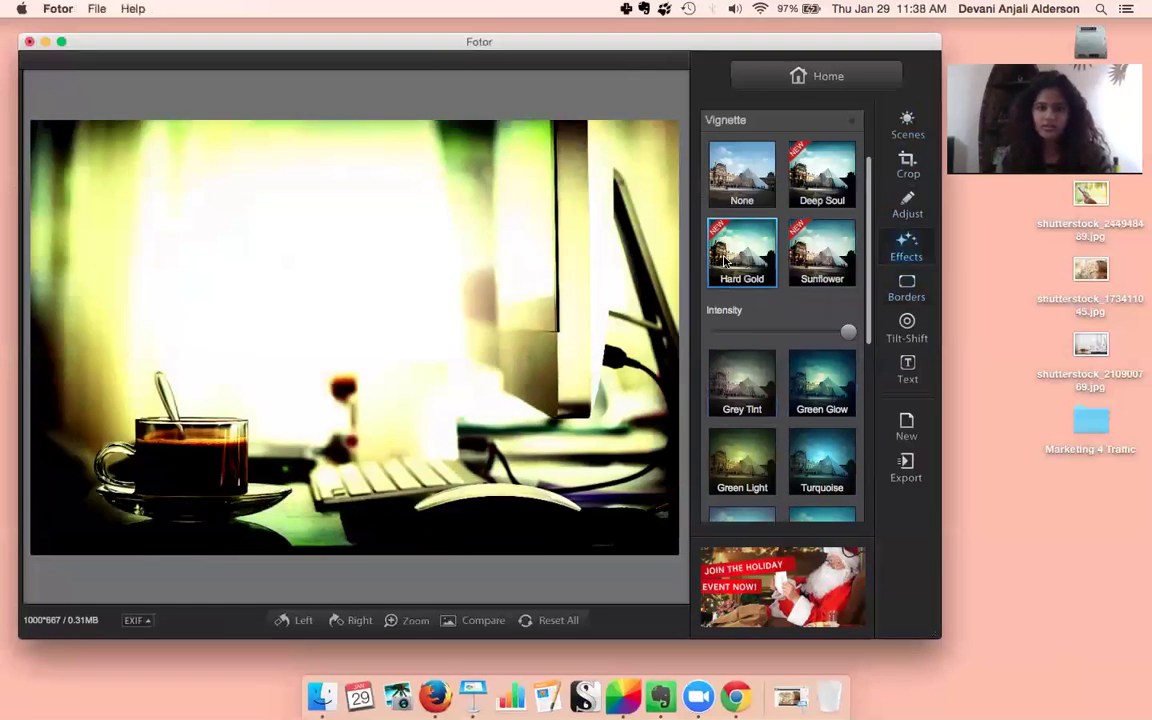
pyautogui.click(822, 175)
# Try further vignette effects such as Chill and Sepia, and reset the vignette to None
pyautogui.scroll(-2, 785, 318)
pyautogui.scroll(-3, 785, 318)
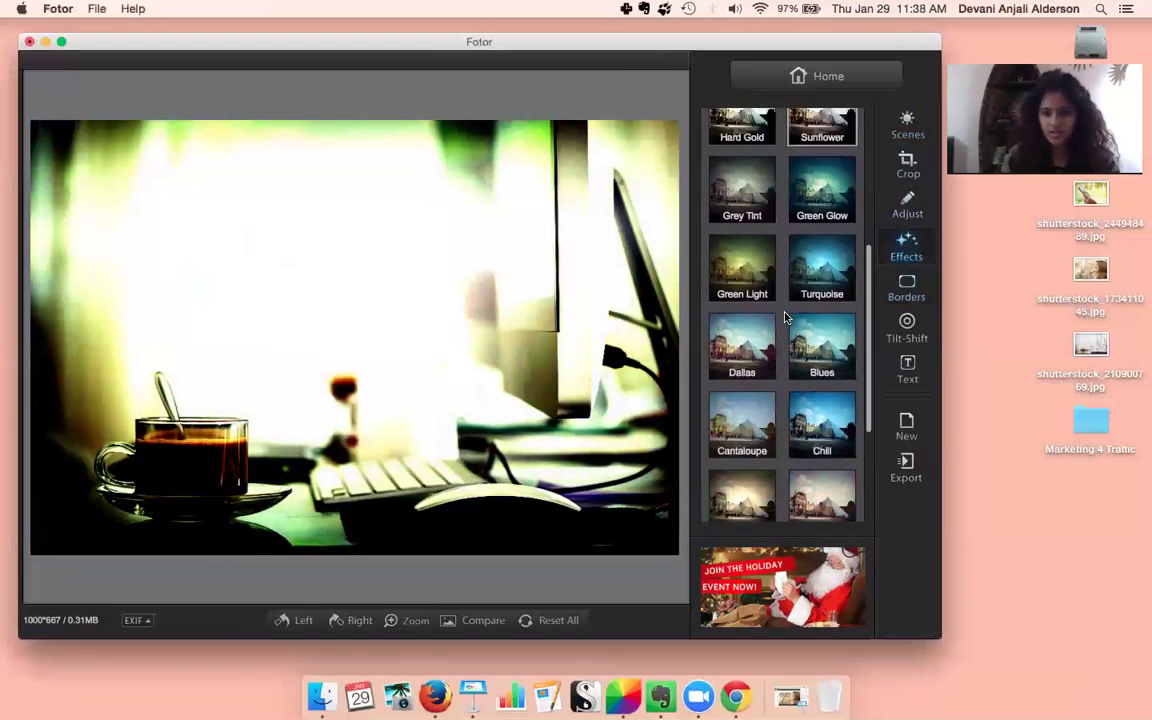
pyautogui.click(745, 285)
pyautogui.click(820, 268)
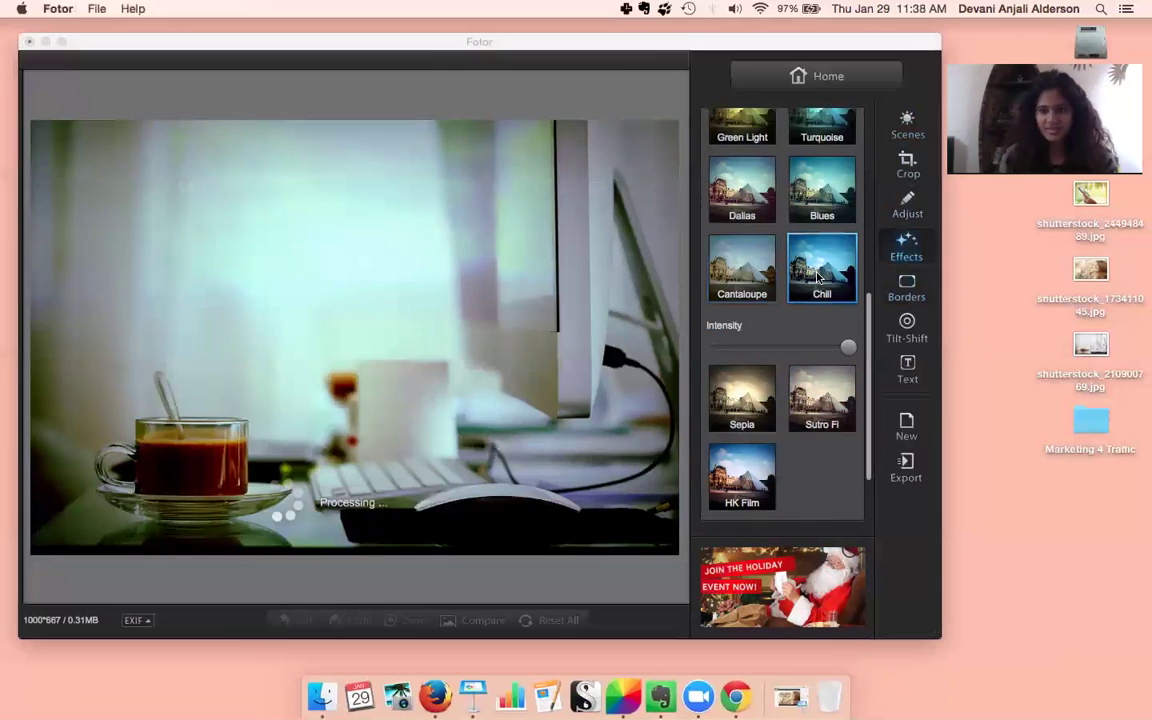
pyautogui.click(741, 398)
pyautogui.scroll(4, 738, 420)
pyautogui.click(741, 272)
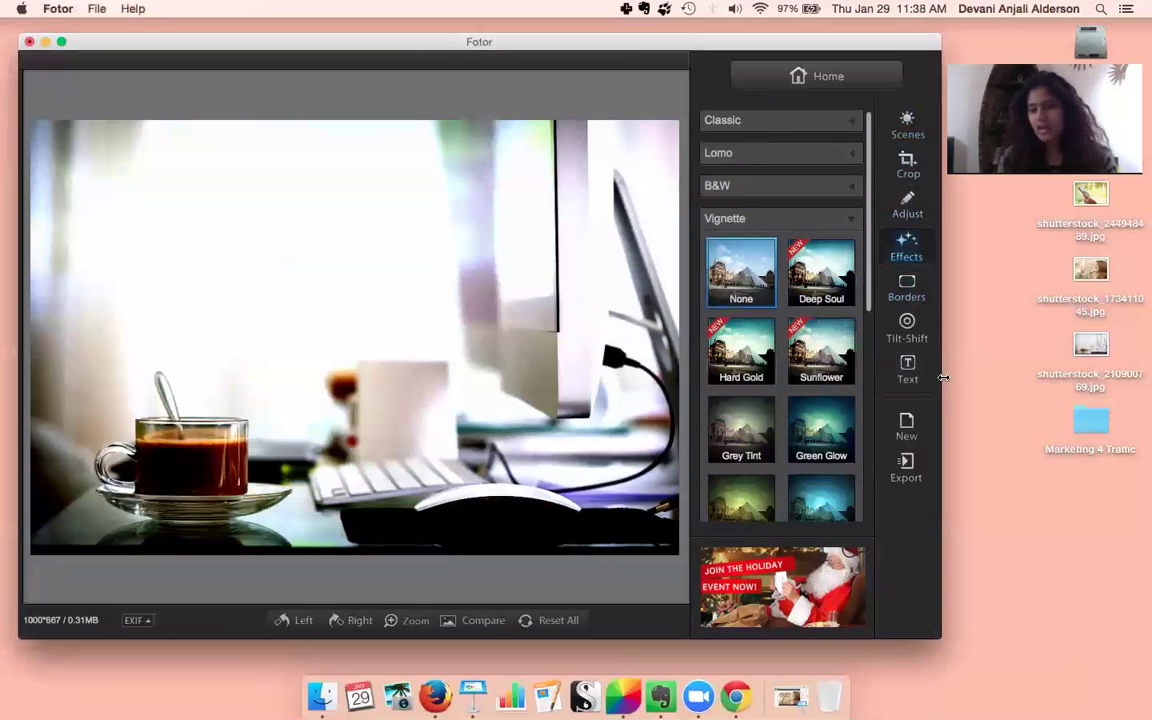
# Add a text box in the middle of the photo, set its colour to black and place the cursor inside it
pyautogui.click(910, 368)
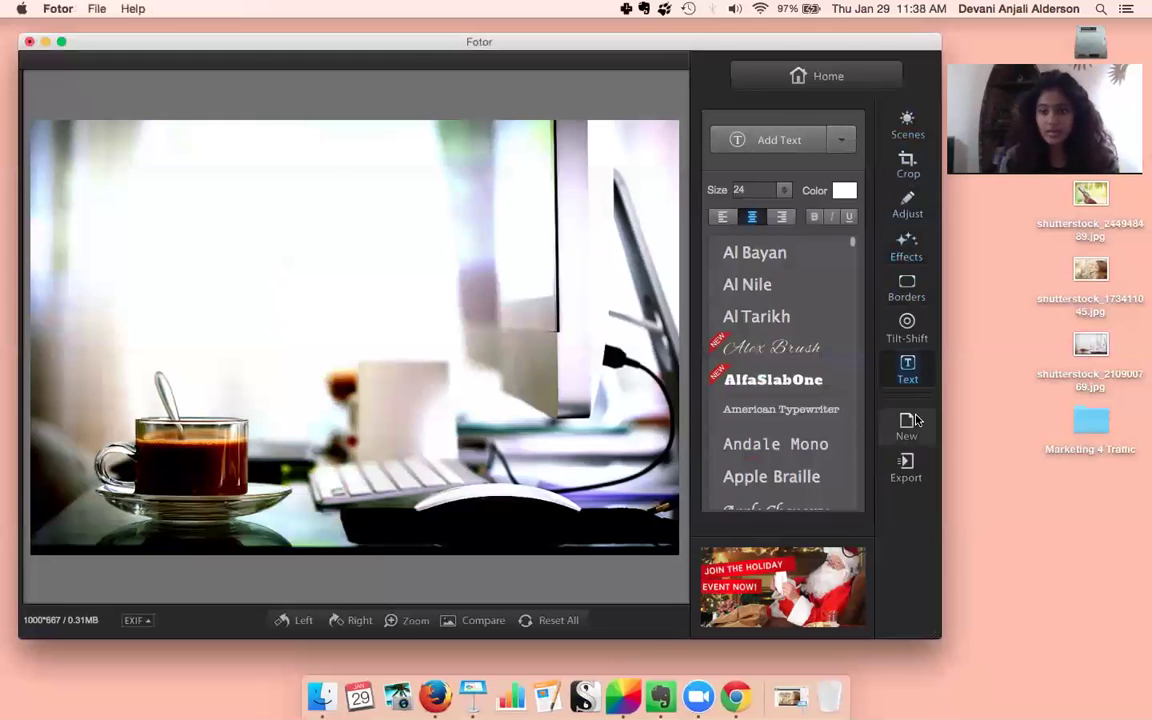
pyautogui.click(772, 143)
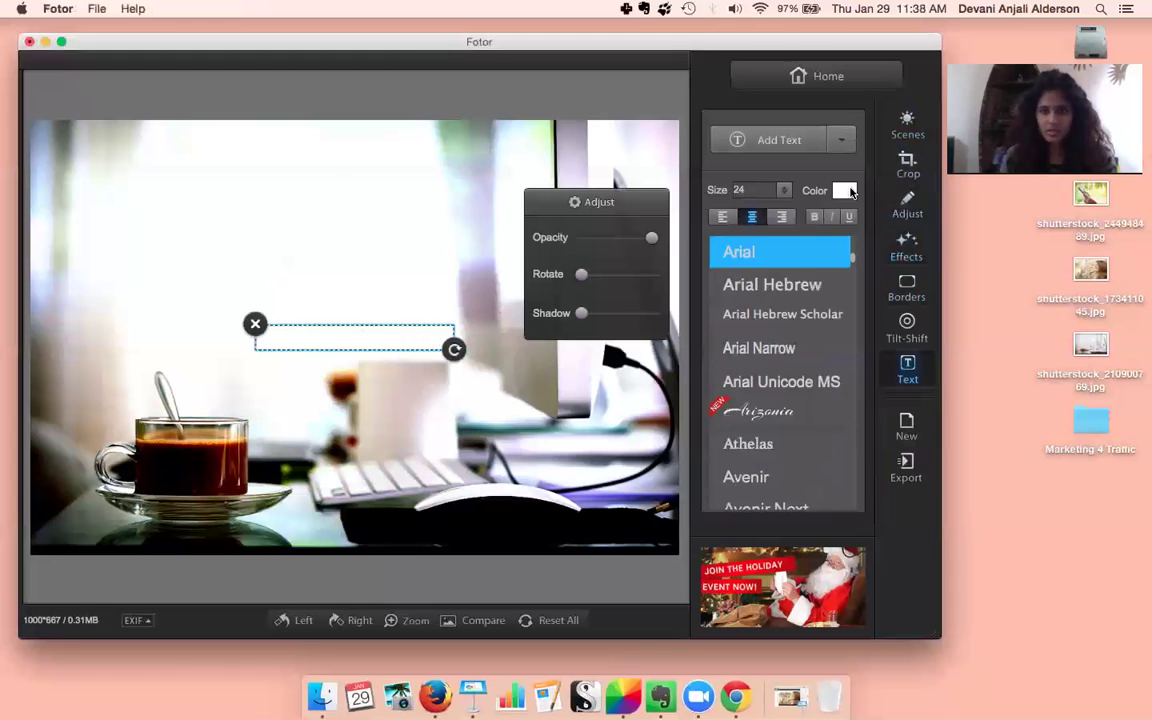
pyautogui.click(844, 190)
pyautogui.click(720, 212)
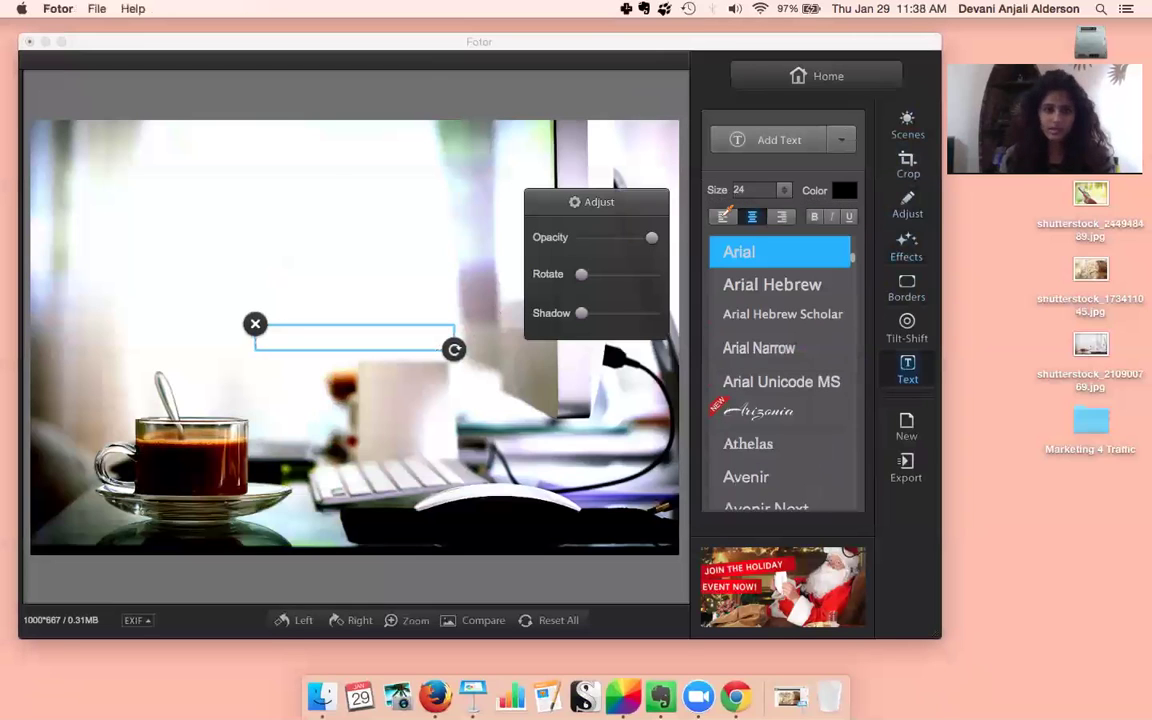
pyautogui.click(311, 339)
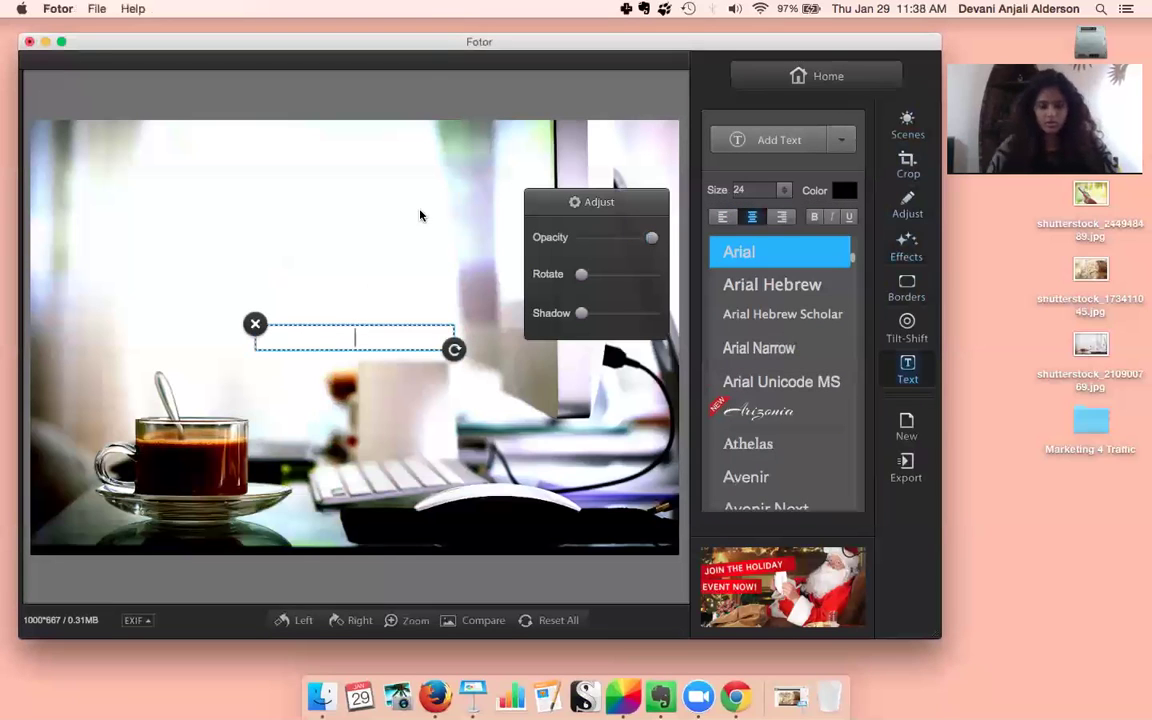
# Enter the caption "4 Social Media Automation Tool" and enlarge it to size 45 in the bright upper-left area of the photo
pyautogui.write('4 Social Media Auto')
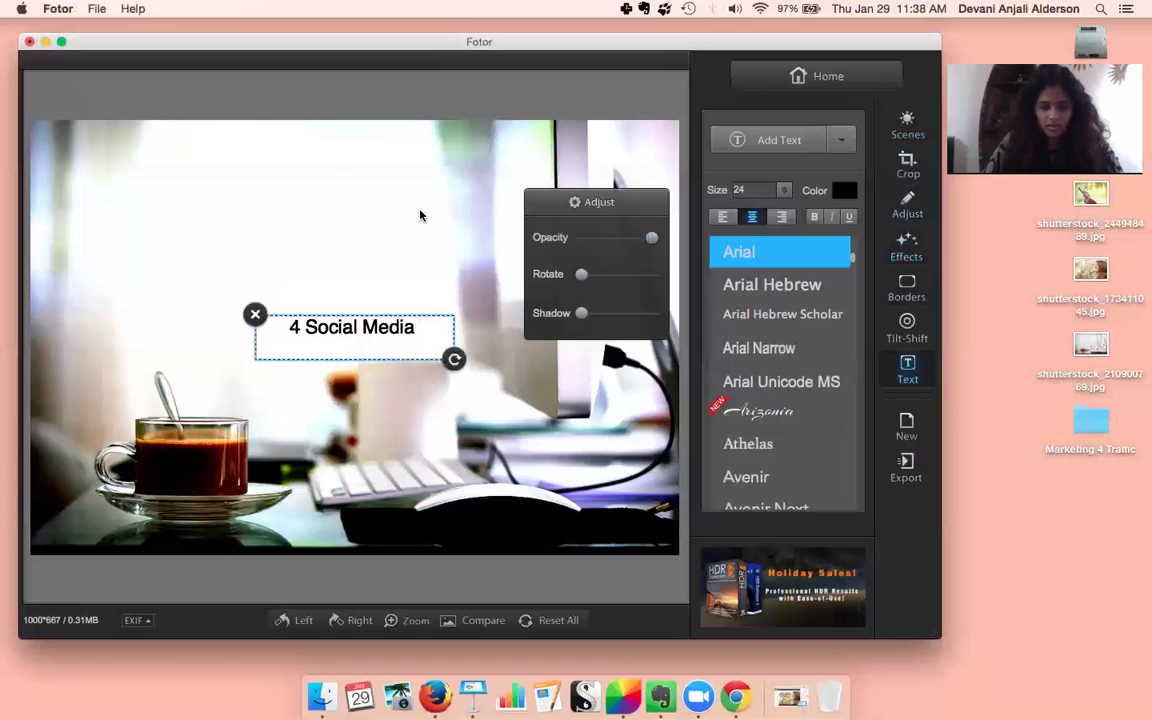
pyautogui.write('mation ')
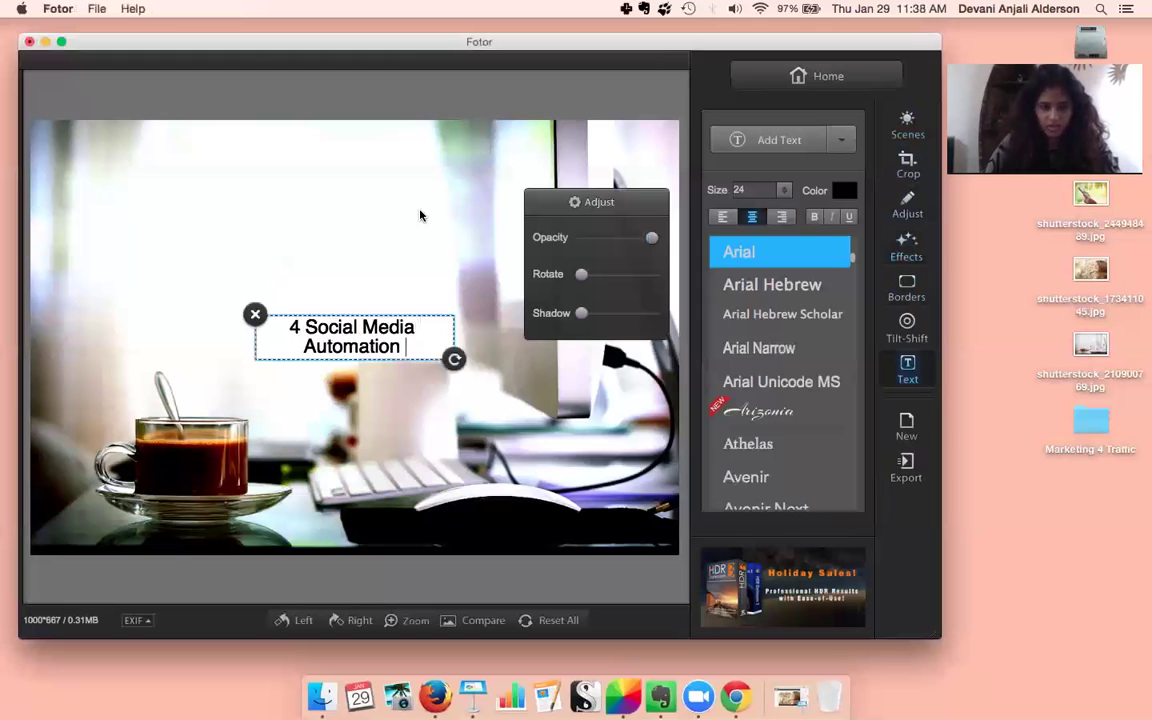
pyautogui.write('Tool')
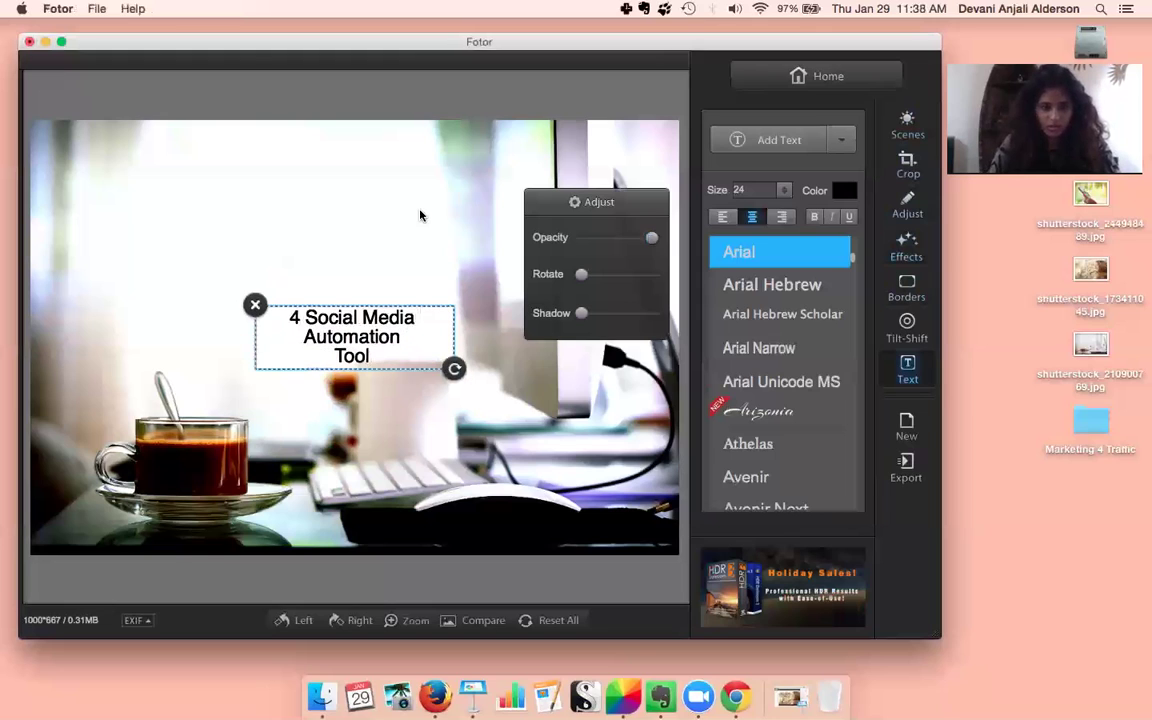
pyautogui.moveTo(409, 300); pyautogui.dragTo(278, 218)
pyautogui.moveTo(369, 269); pyautogui.dragTo(457, 305)
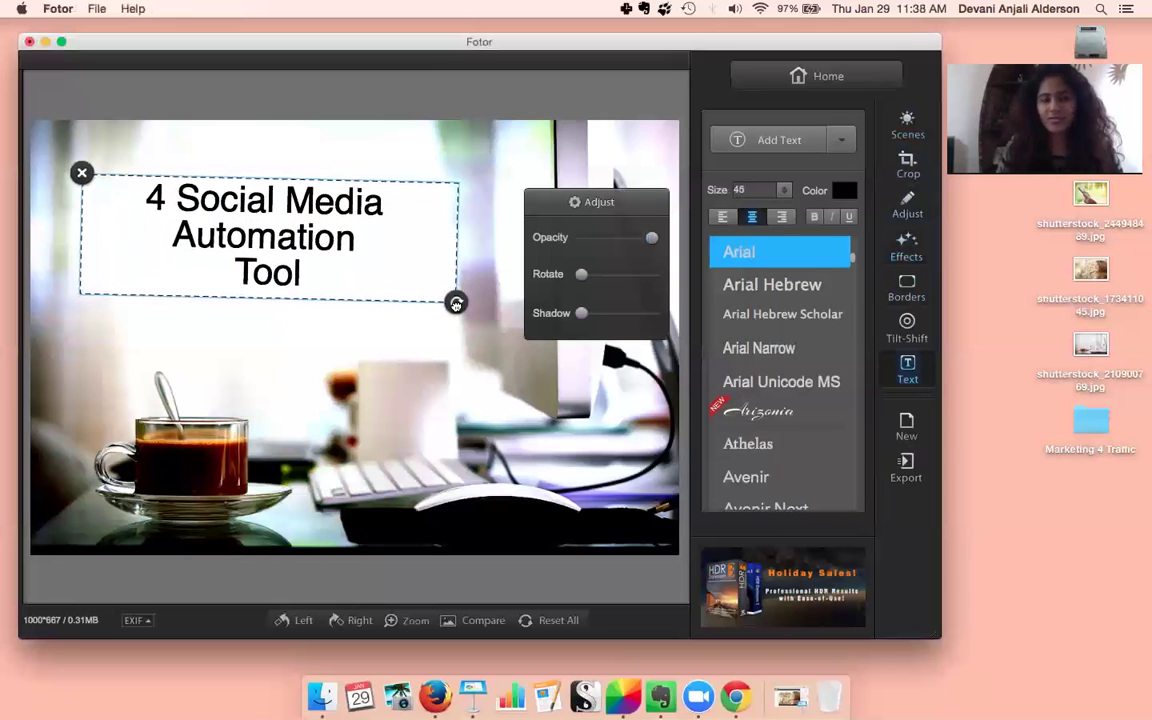
# Straighten the tilted caption so it runs horizontally and shift it slightly upward in the photo's bright area
pyautogui.click(411, 305)
pyautogui.click(405, 285)
pyautogui.moveTo(581, 274); pyautogui.dragTo(560, 279)
pyautogui.click(480, 330)
pyautogui.click(393, 247)
pyautogui.moveTo(393, 247)
pyautogui.mouseDown()
pyautogui.moveTo(404, 247)
pyautogui.moveTo(403, 229)
pyautogui.mouseUp()
pyautogui.click(376, 360)
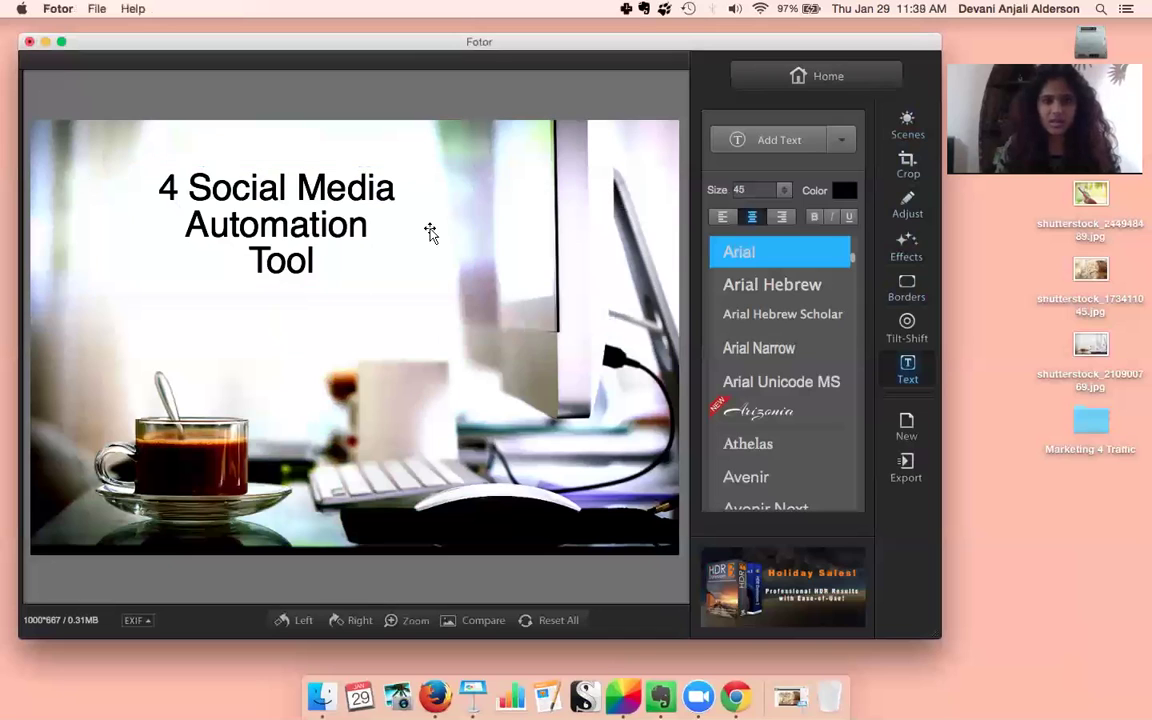
# Try the Baoli SC, Barrio and Bangla MN fonts on the caption
pyautogui.click(365, 210)
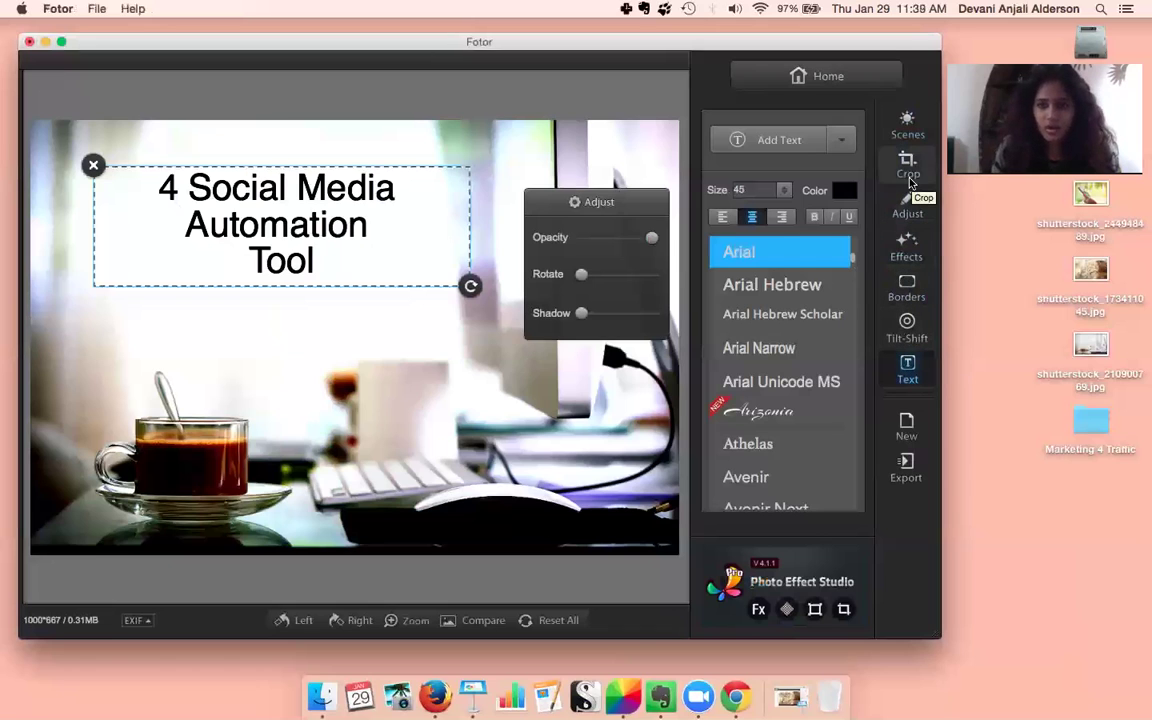
pyautogui.scroll(-3, 760, 380)
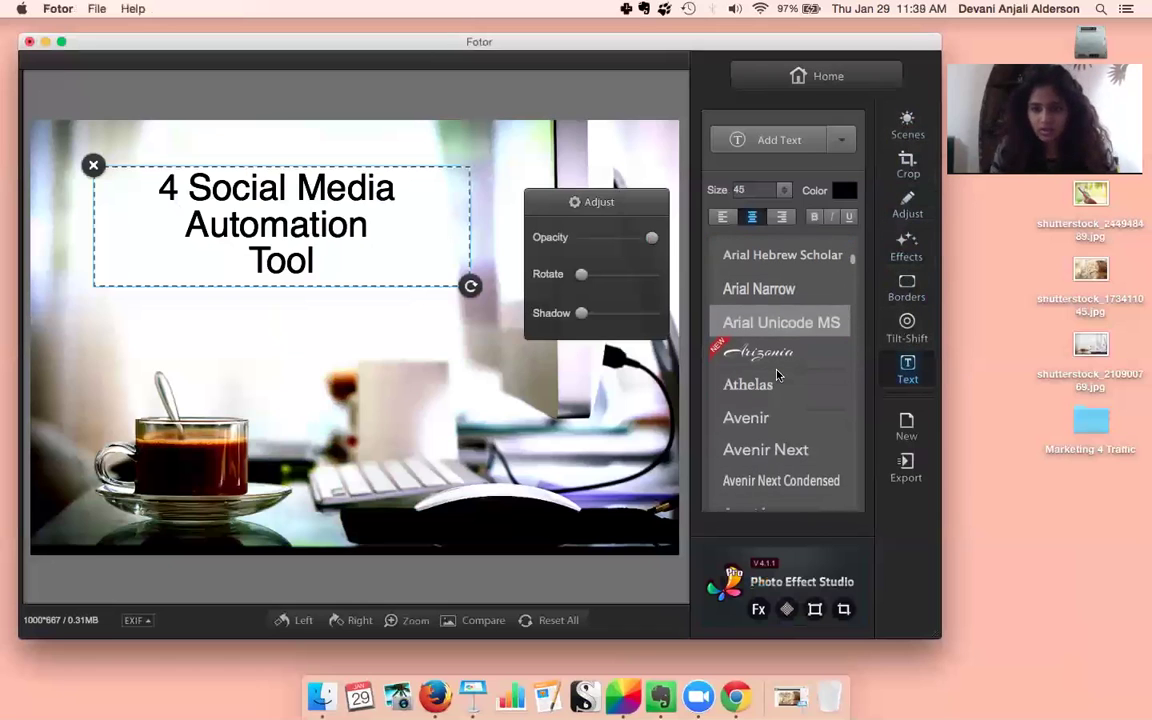
pyautogui.scroll(-6, 778, 377)
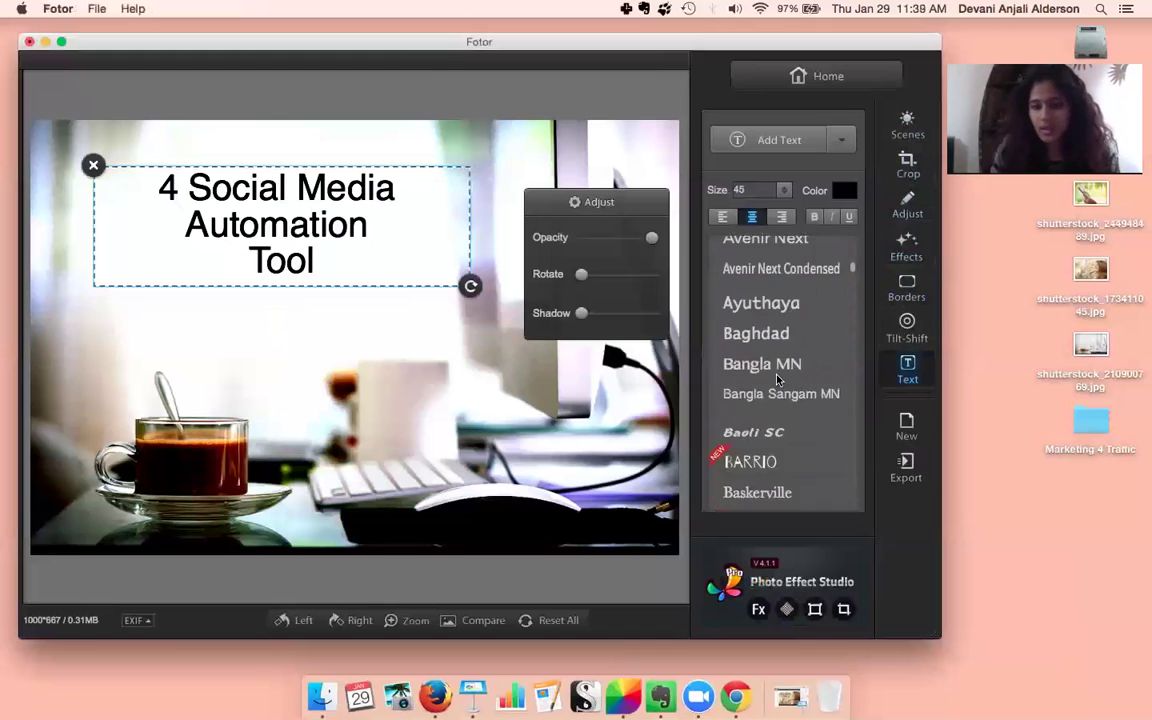
pyautogui.scroll(-3, 778, 378)
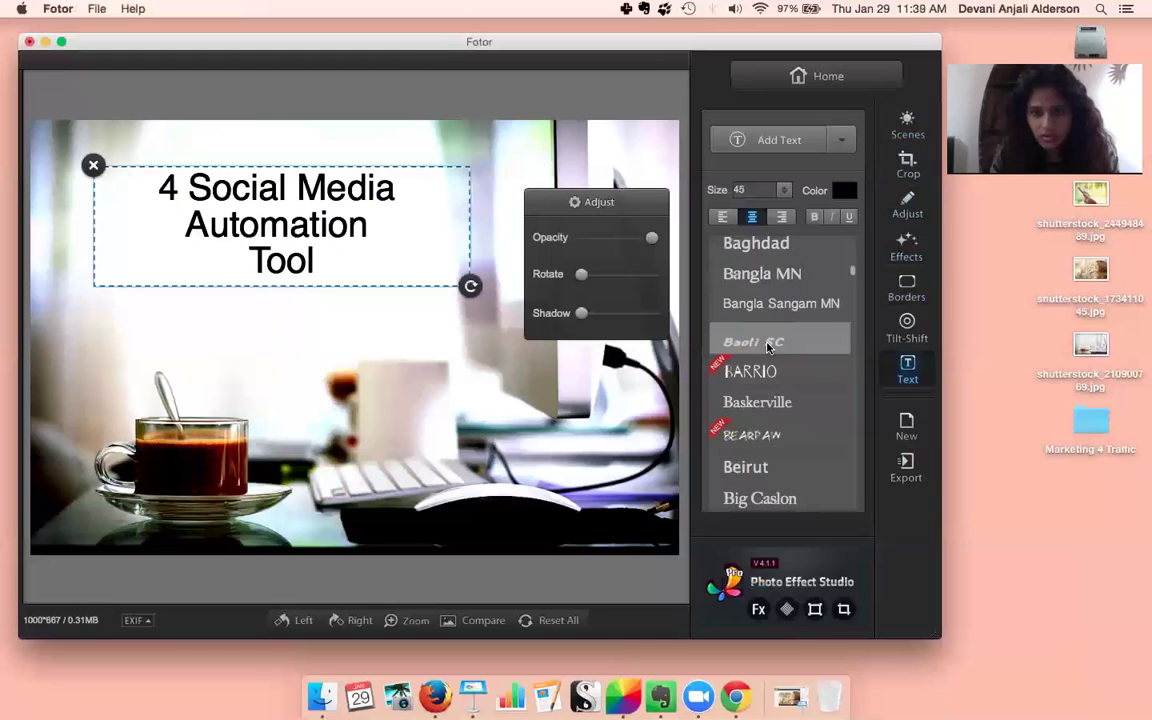
pyautogui.click(768, 346)
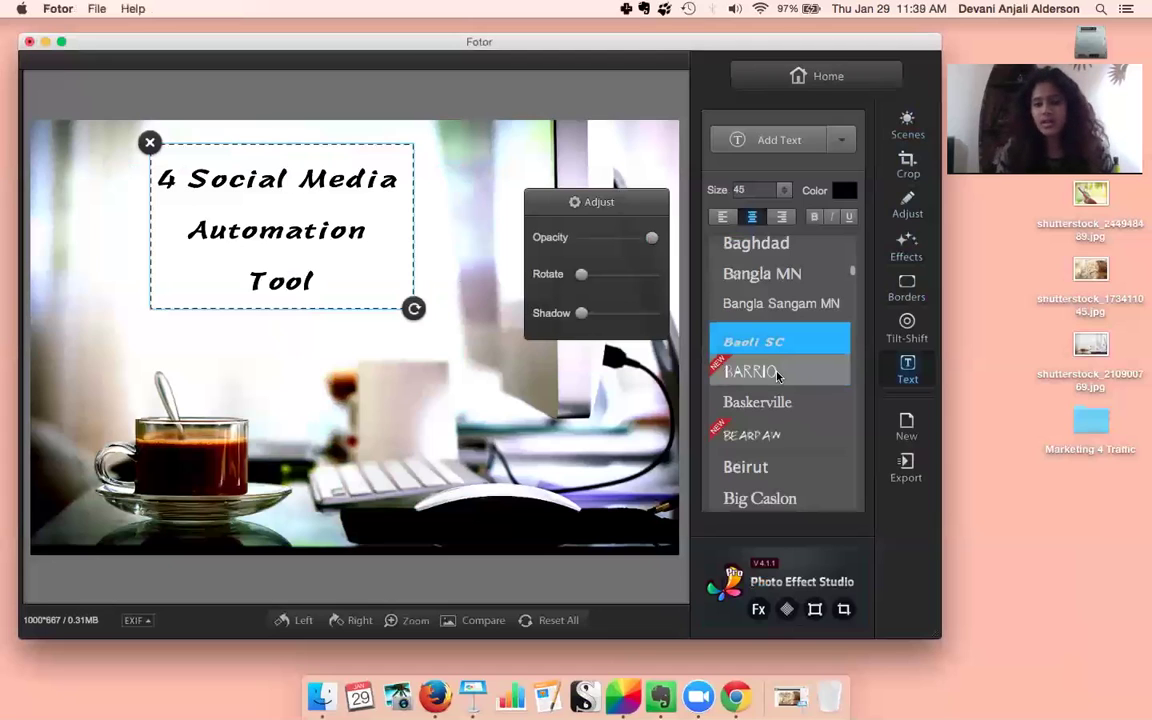
pyautogui.click(748, 379)
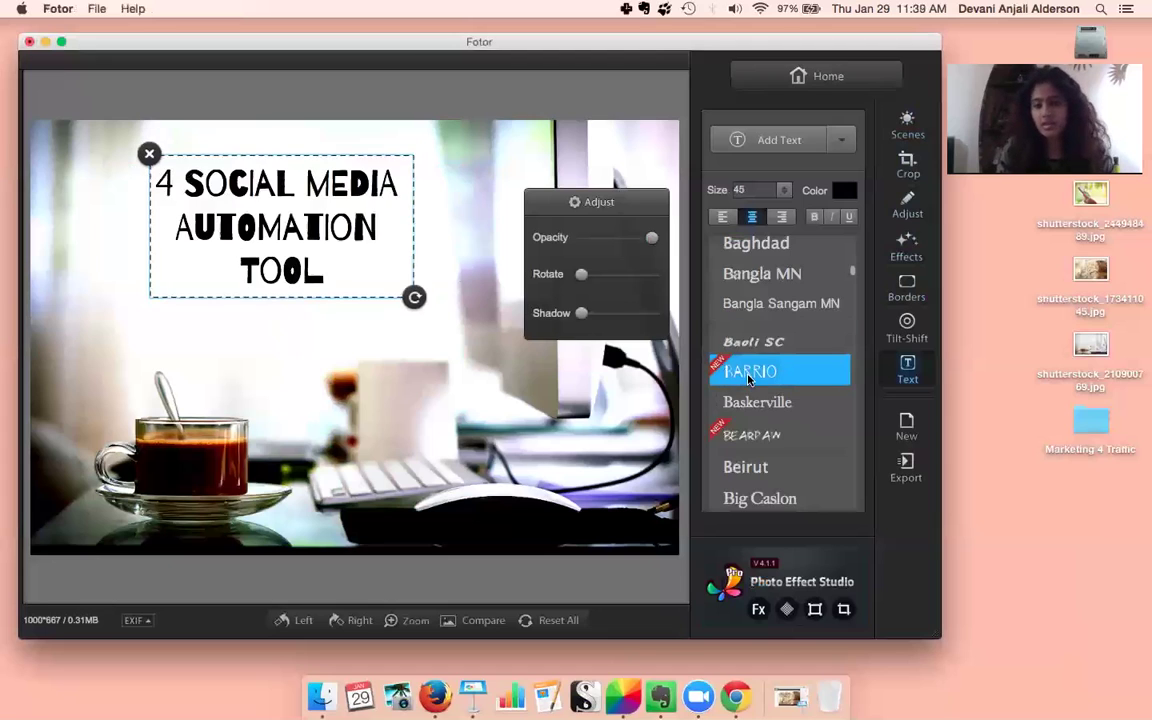
pyautogui.scroll(3, 750, 340)
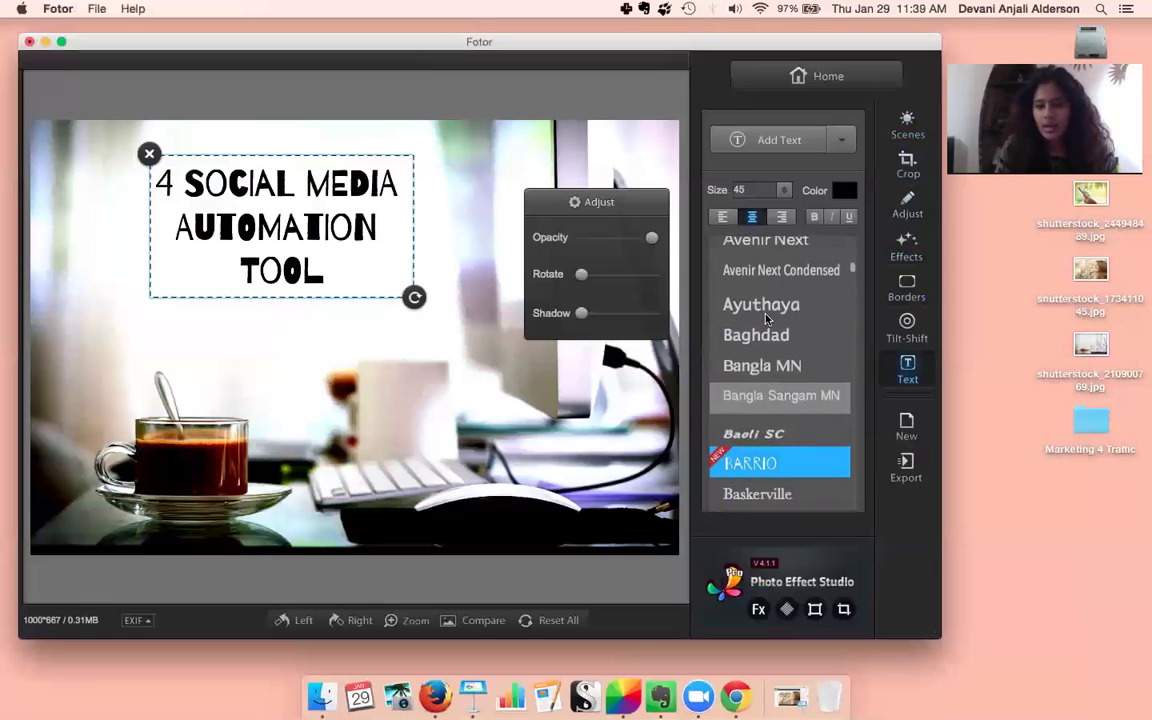
pyautogui.click(757, 367)
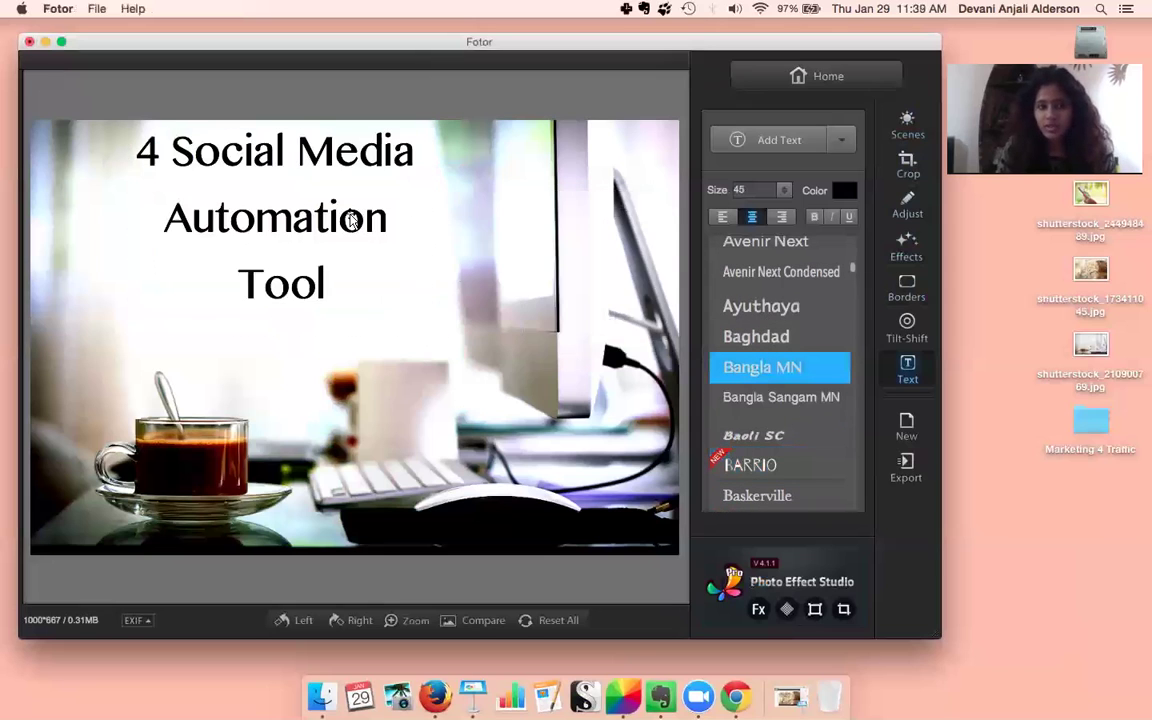
# Move the caption slightly lower so its first line sits clear of the photo's upper edge
pyautogui.moveTo(357, 309); pyautogui.dragTo(140, 120)
pyautogui.click(140, 120)
pyautogui.click(388, 321)
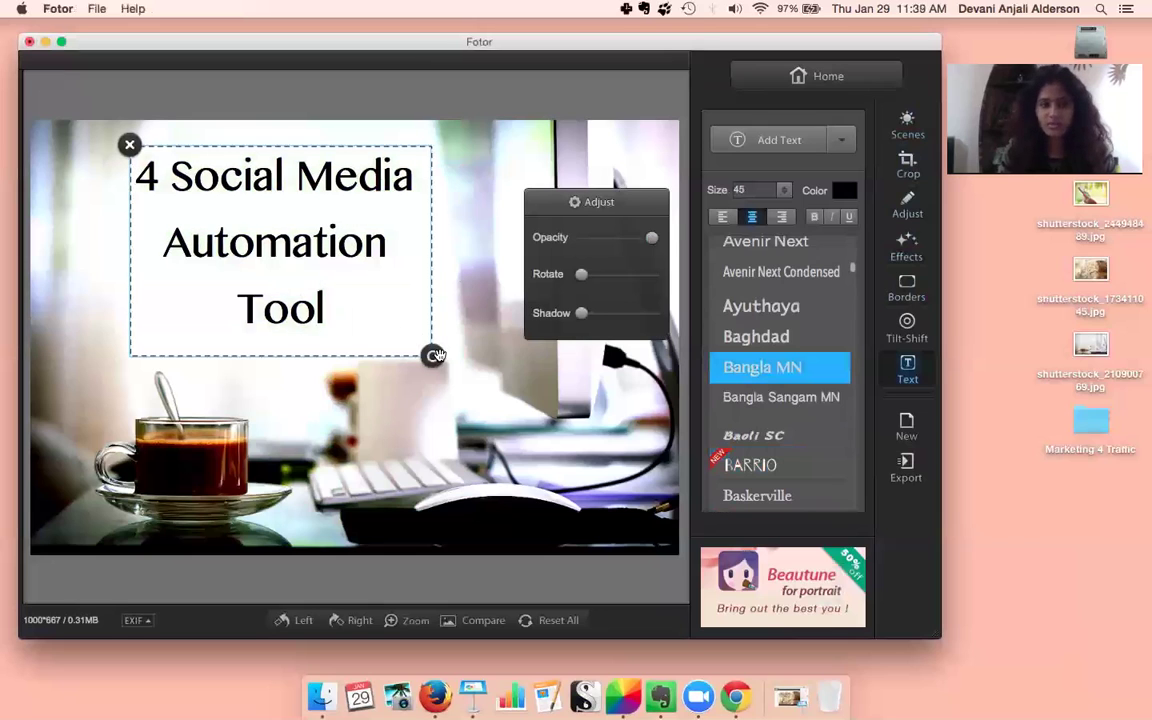
# Try the Blackout font, settle on Bodoni 72 for the caption and enlarge it to size 58
pyautogui.scroll(-2, 740, 400)
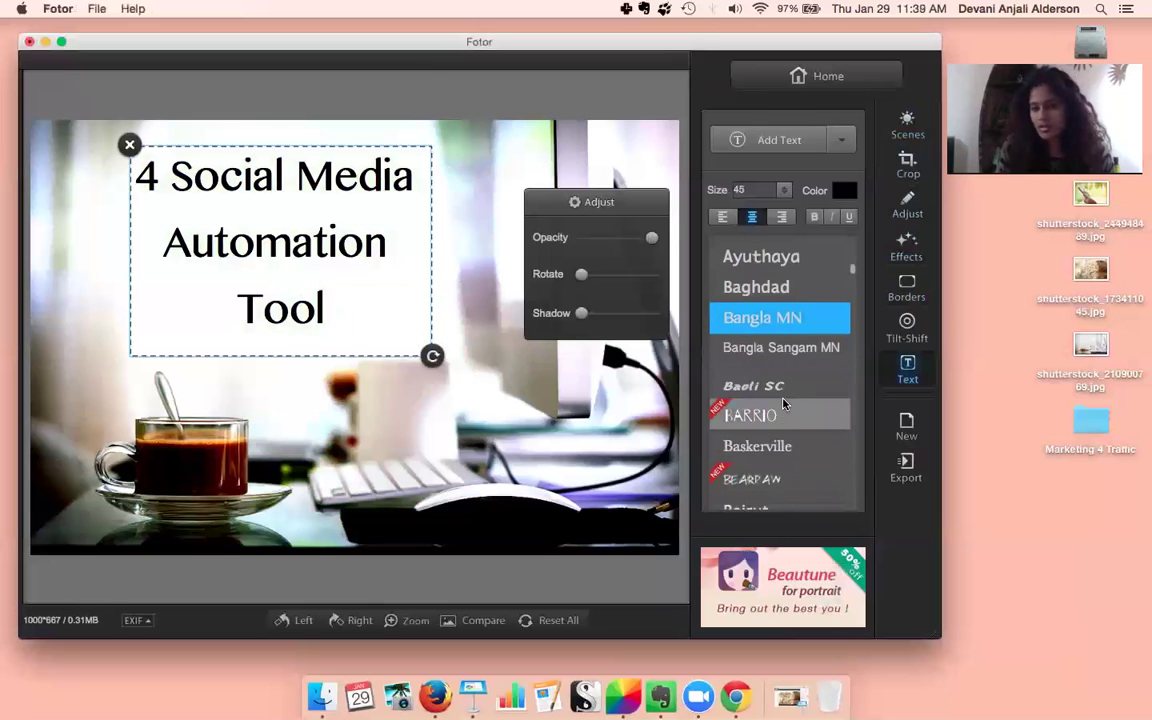
pyautogui.scroll(-8, 785, 479)
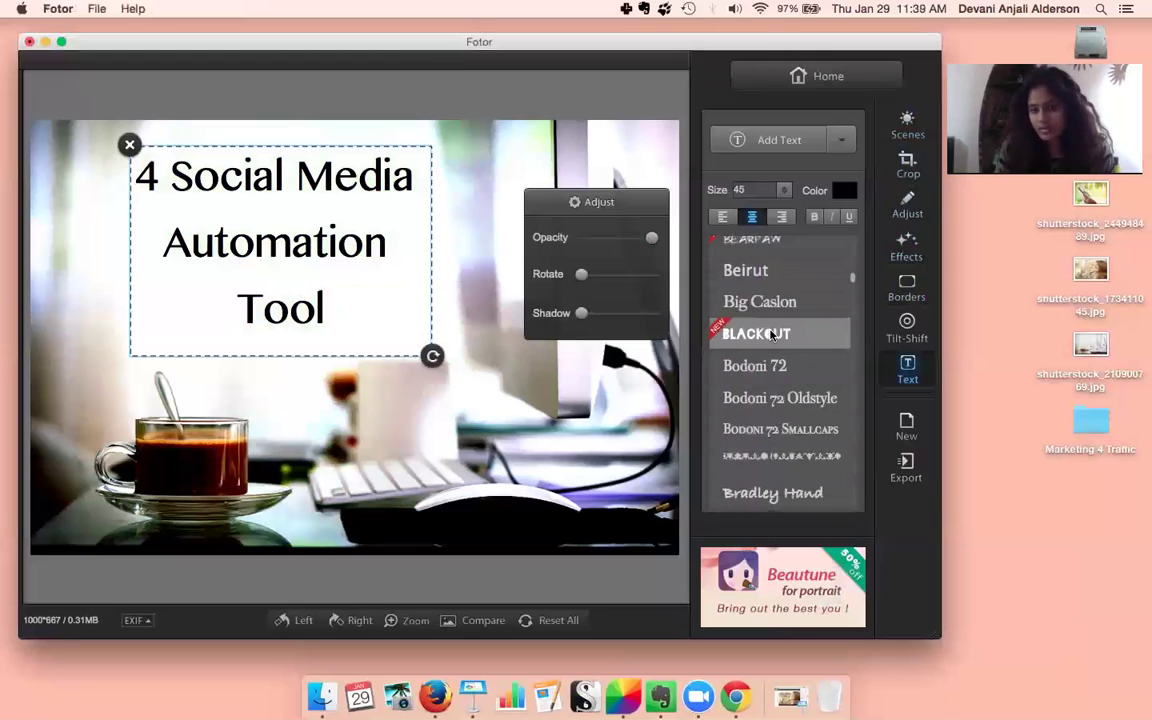
pyautogui.click(771, 335)
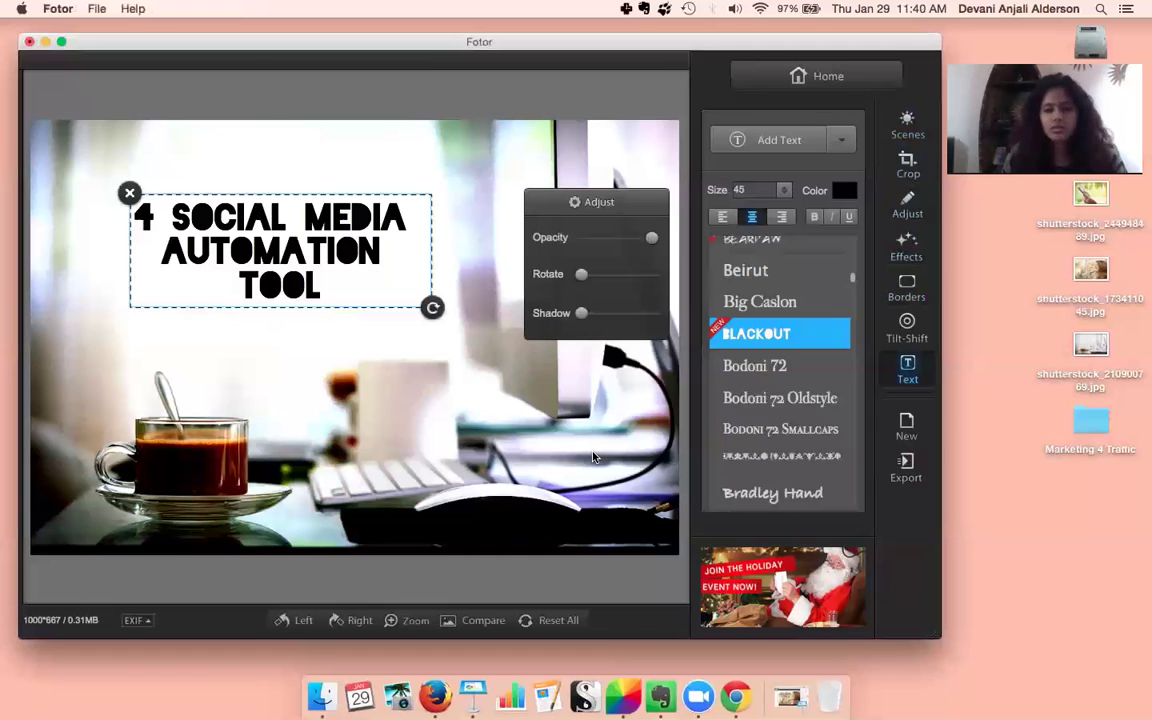
pyautogui.click(762, 366)
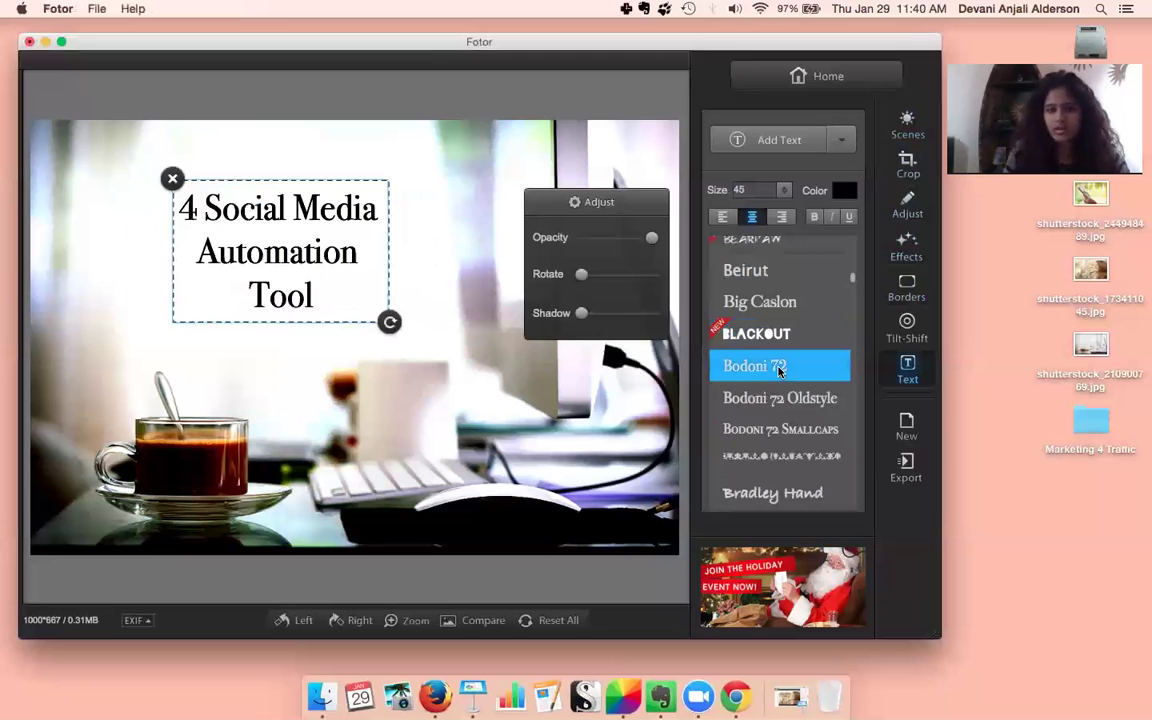
pyautogui.moveTo(386, 323); pyautogui.dragTo(420, 343)
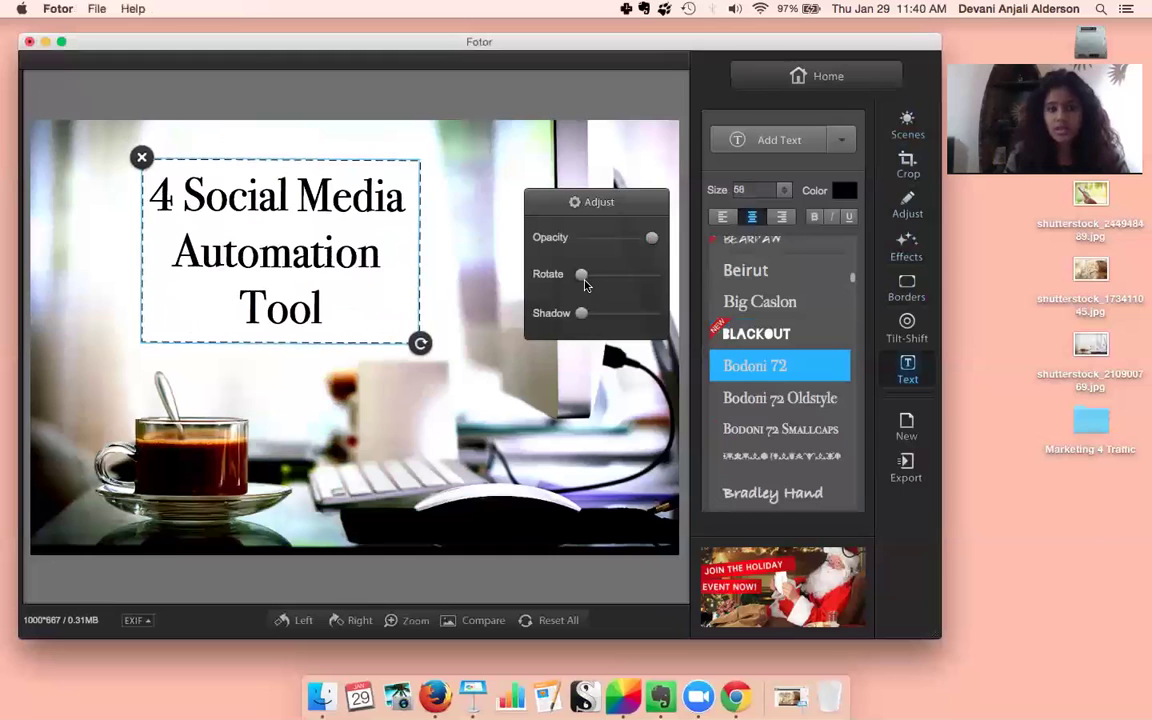
pyautogui.click(490, 380)
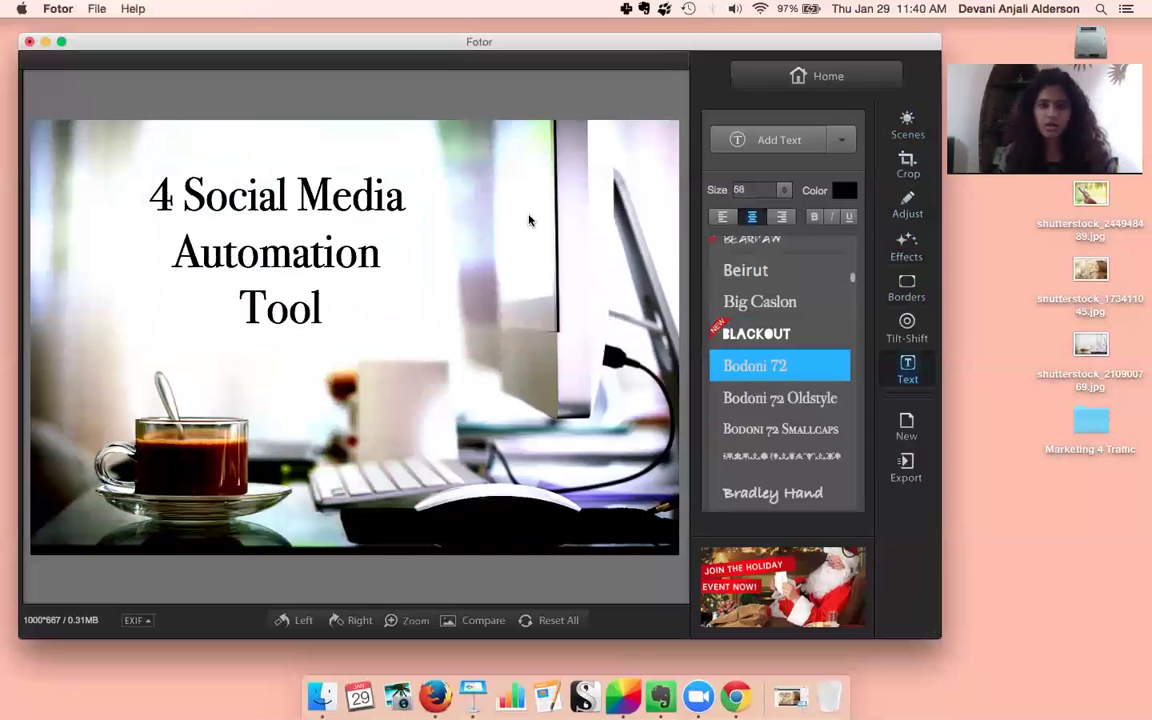
# Add a second text box, move it below the caption and clear its placeholder for text entry
pyautogui.click(765, 142)
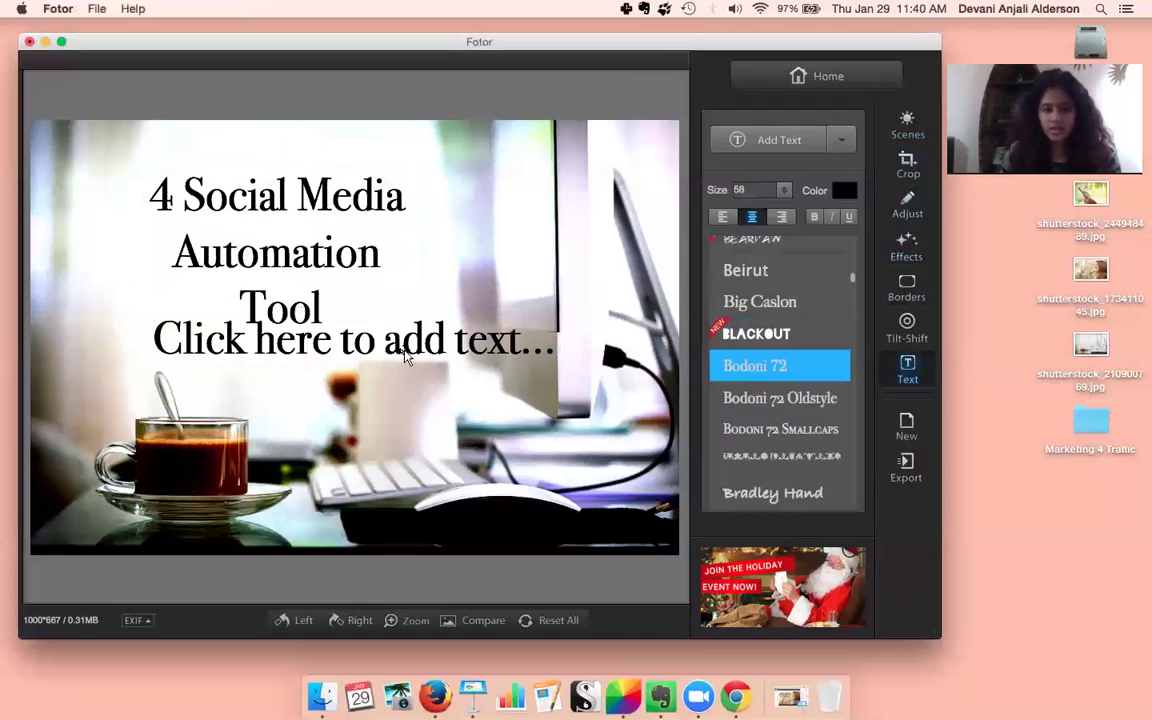
pyautogui.moveTo(406, 355); pyautogui.dragTo(418, 397)
pyautogui.click(428, 399)
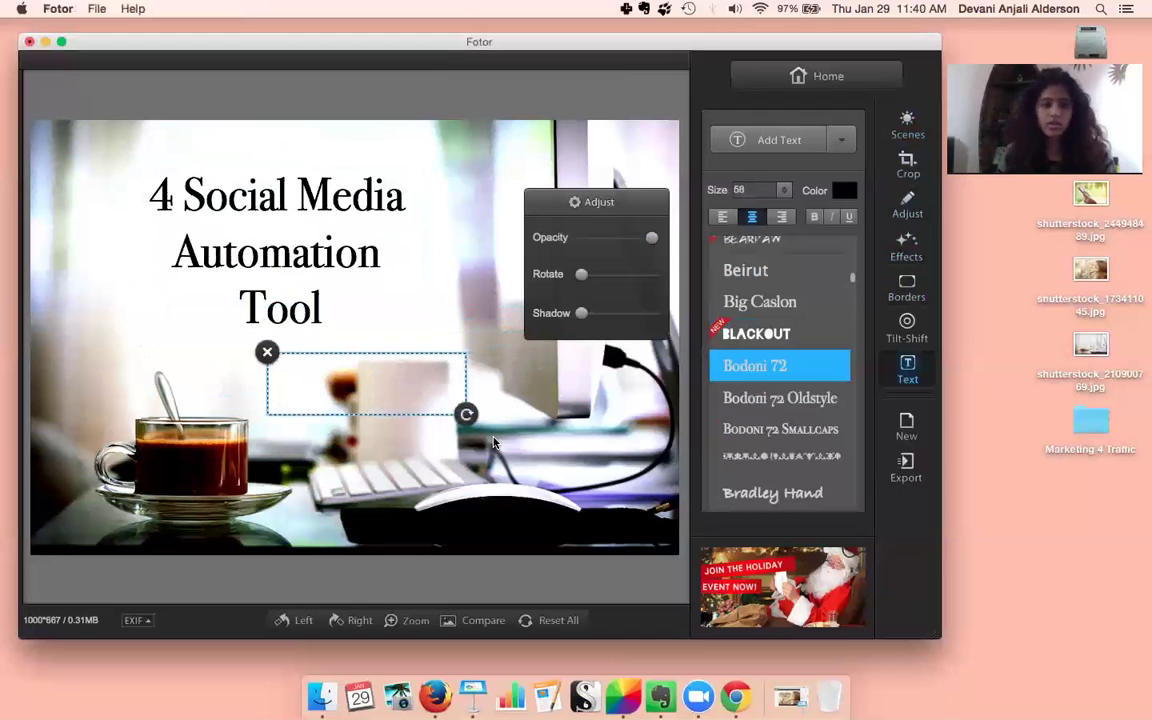